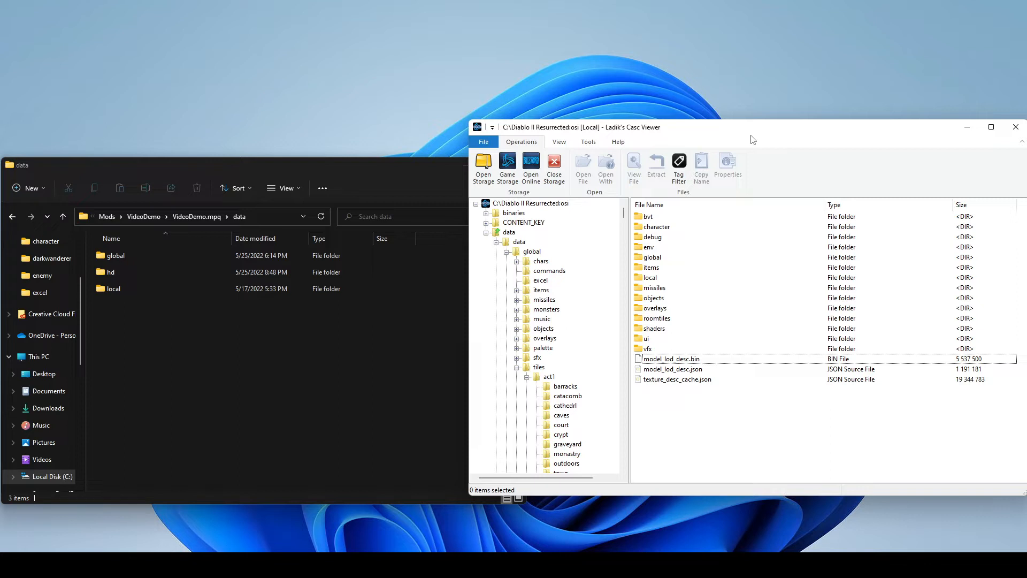
- Open the data\hd folder of the Diablo II Resurrected storage in Ladik's Casc Viewer
{"action": "left_click", "coordinate": [212, 363]}
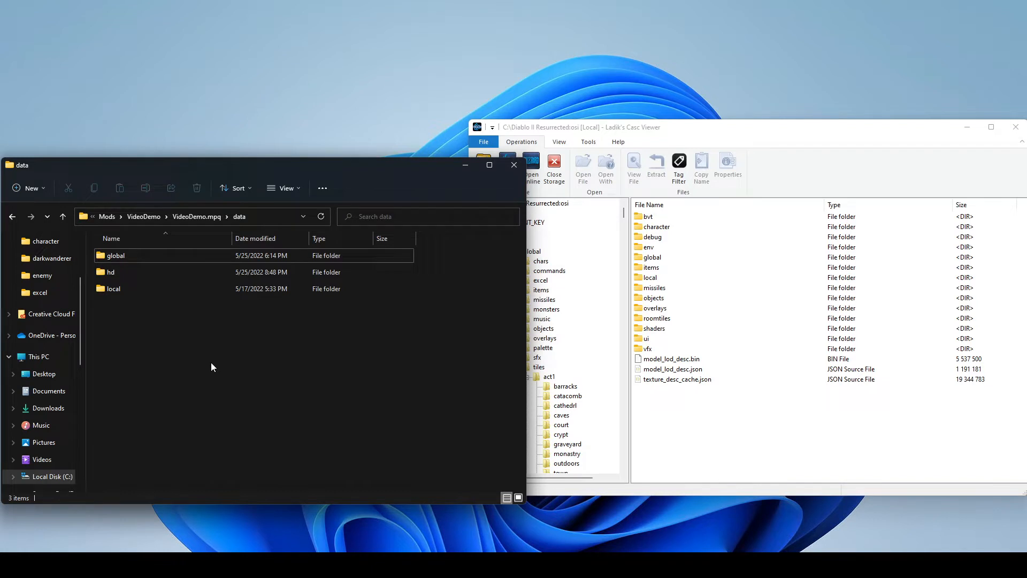
{"action": "left_click", "coordinate": [717, 432]}
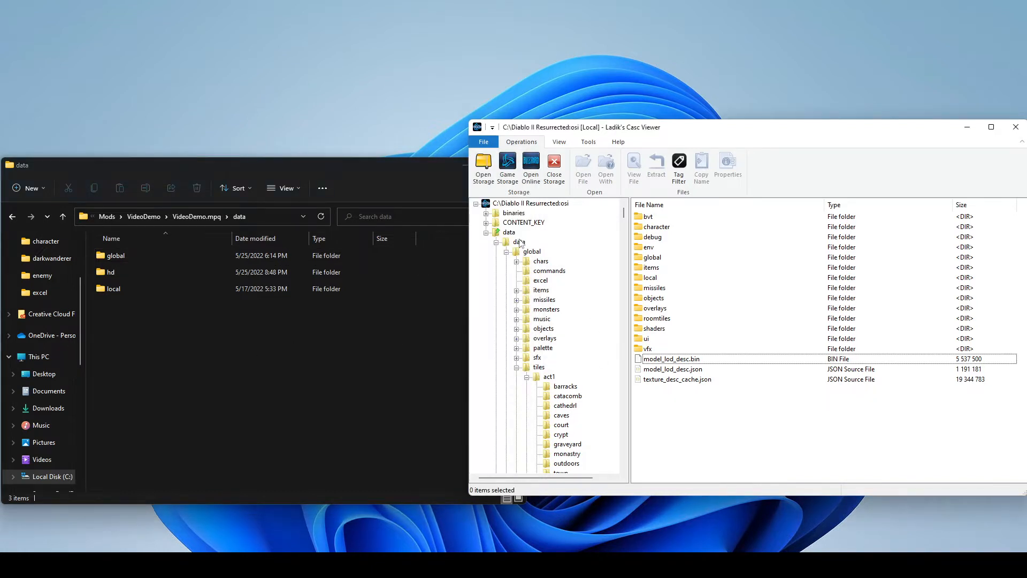
{"action": "left_click", "coordinate": [519, 242]}
{"action": "double_click", "coordinate": [657, 229]}
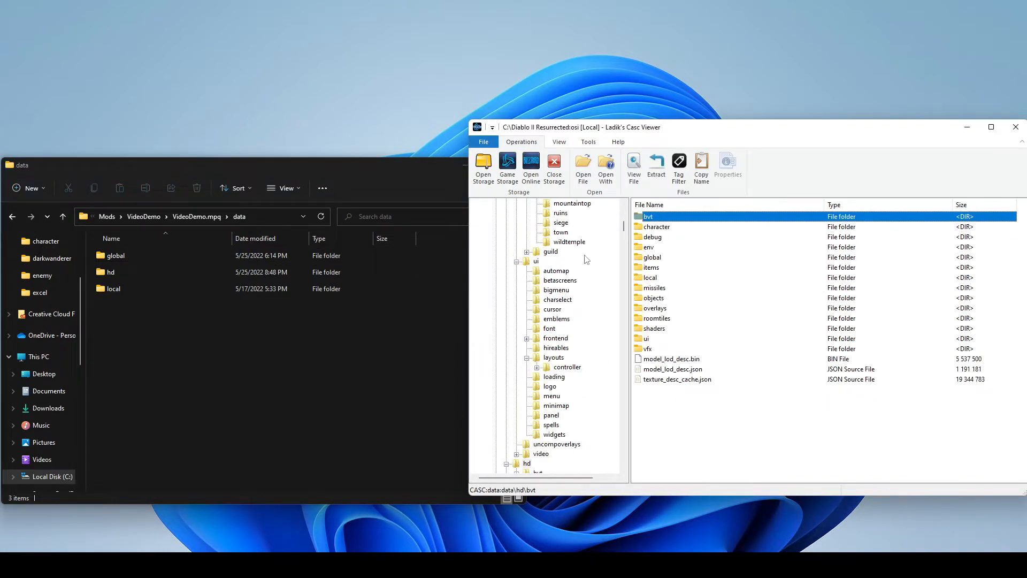
- In File Explorer, open the VideoDemo mod's hd\character\enemy\darkwanderer\textures folder
{"action": "double_click", "coordinate": [159, 273]}
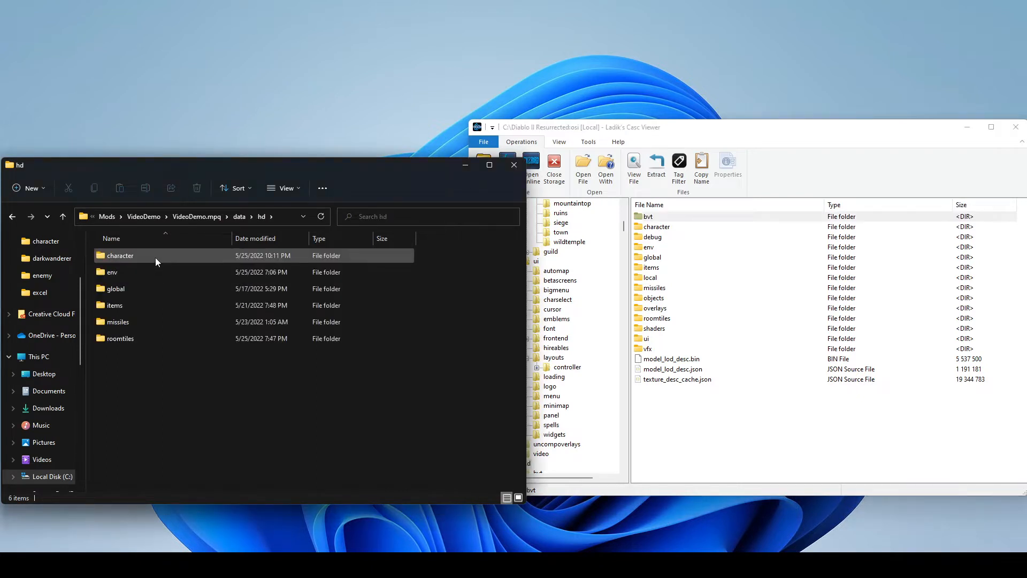
{"action": "double_click", "coordinate": [155, 258]}
{"action": "double_click", "coordinate": [155, 258]}
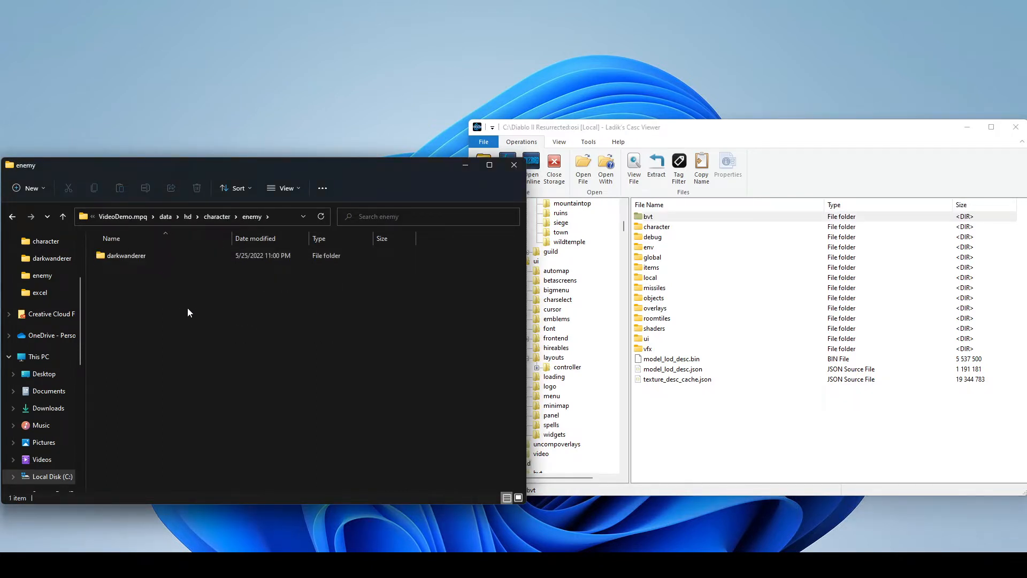
{"action": "double_click", "coordinate": [187, 259]}
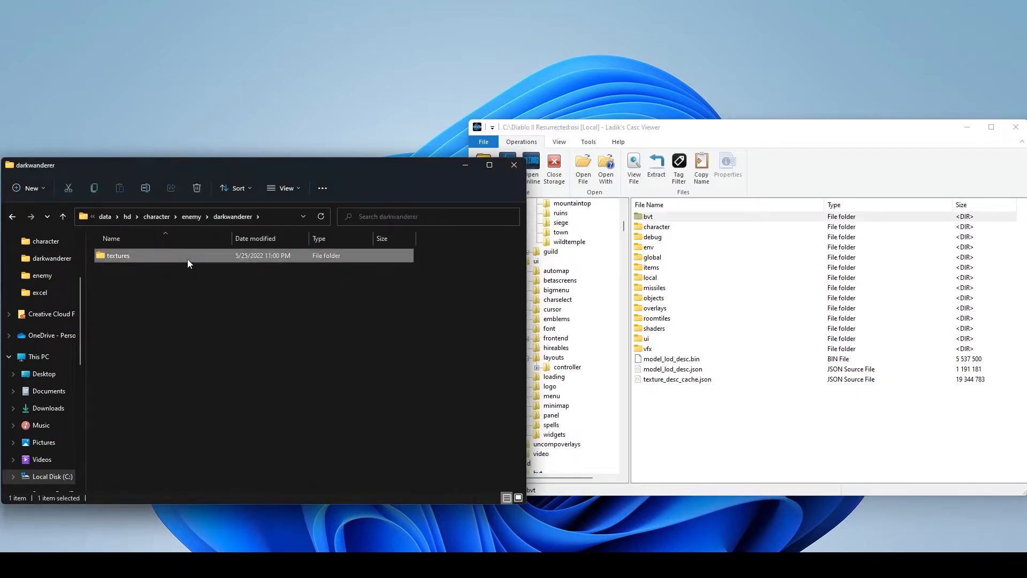
{"action": "double_click", "coordinate": [187, 259]}
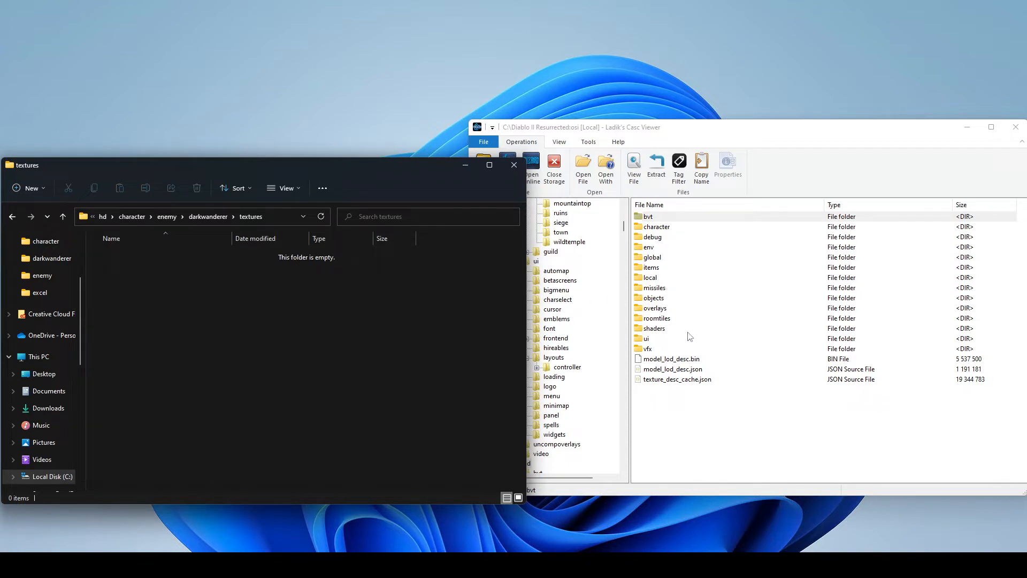
- In Ladik's Casc Viewer, open the matching character\enemy\darkwanderer\textures folder
{"action": "double_click", "coordinate": [657, 227]}
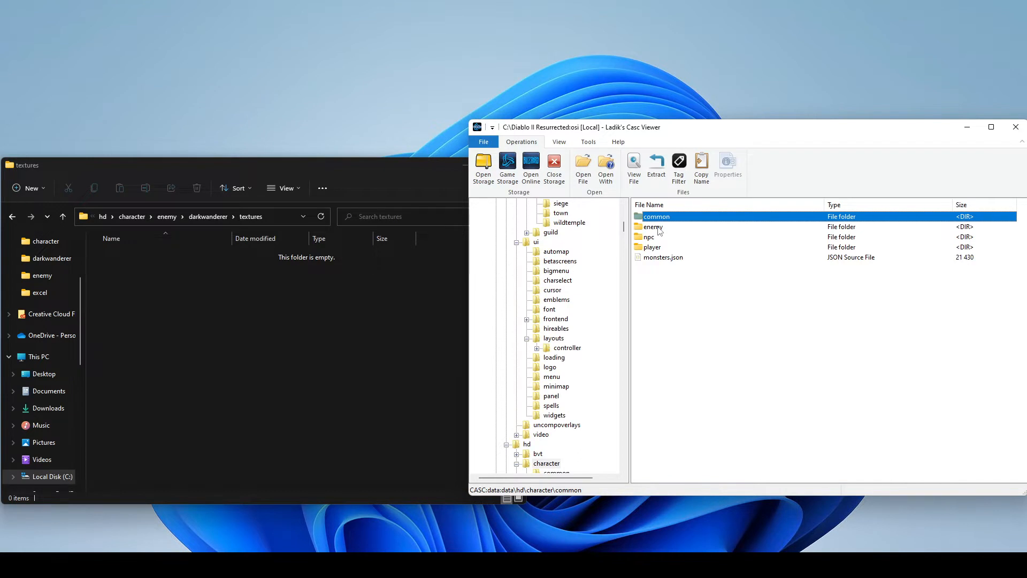
{"action": "double_click", "coordinate": [654, 227]}
{"action": "scroll", "coordinate": [679, 321], "scroll_direction": "down", "scroll_amount": 8}
{"action": "scroll", "coordinate": [678, 321], "scroll_direction": "down", "scroll_amount": 12}
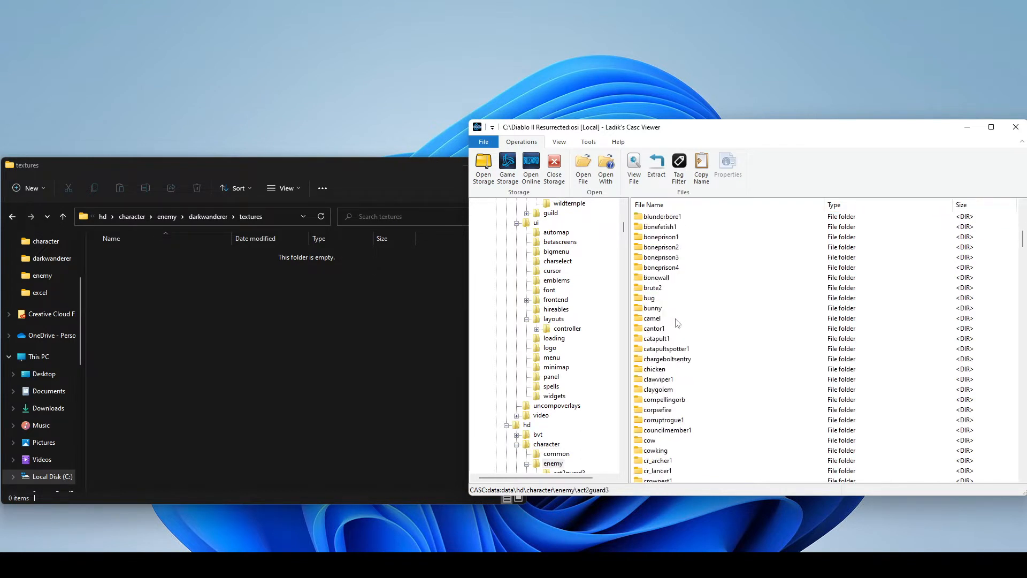
{"action": "left_click", "coordinate": [674, 361]}
{"action": "double_click", "coordinate": [674, 362]}
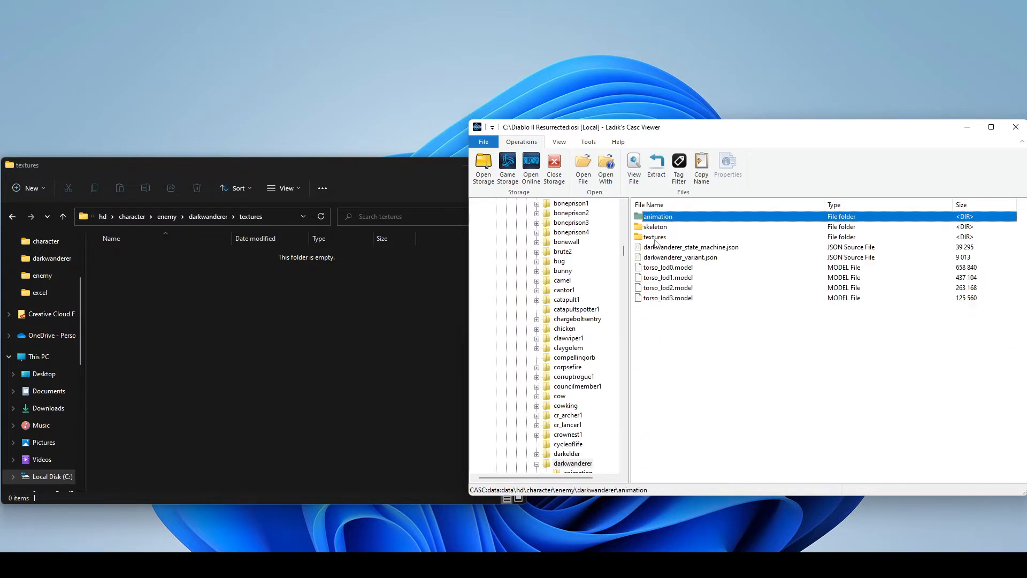
{"action": "double_click", "coordinate": [671, 239]}
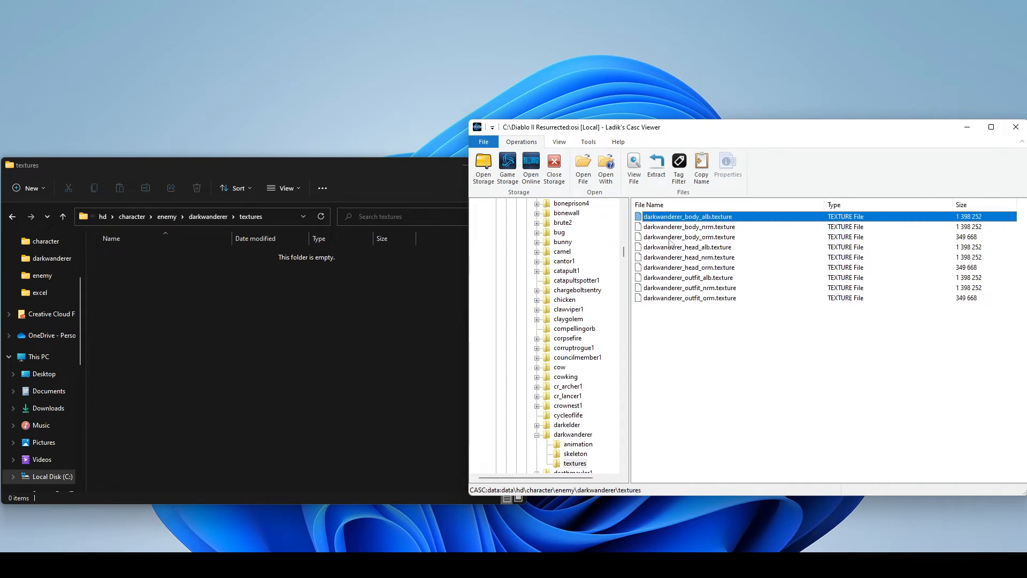
- Extract darkwanderer_outfit_alb.texture from the game storage into the mod's textures folder and select the extracted file
{"action": "left_click", "coordinate": [729, 340]}
{"action": "left_click", "coordinate": [689, 279]}
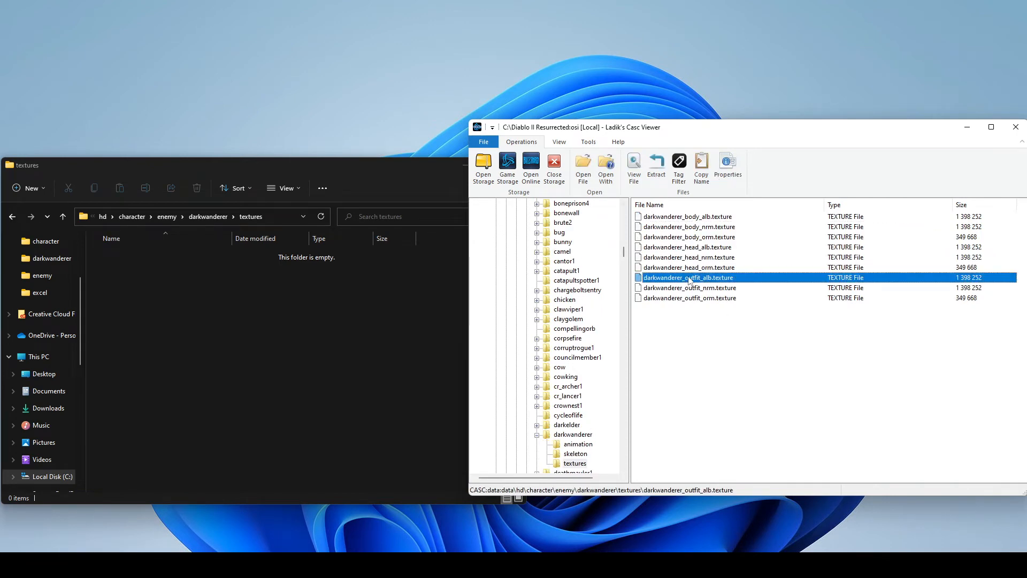
{"action": "left_click_drag", "start_coordinate": [677, 282], "coordinate": [242, 303]}
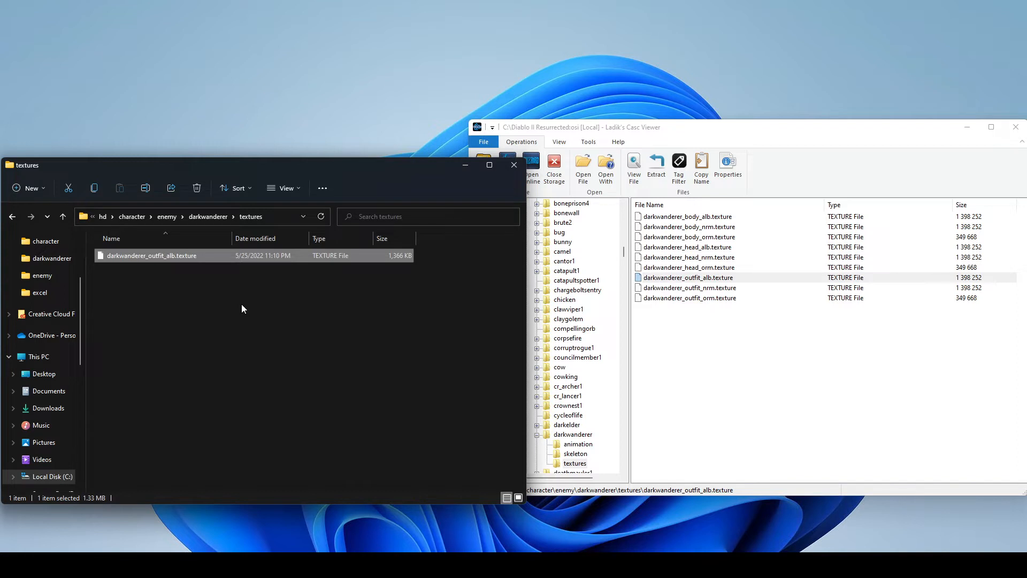
{"action": "left_click", "coordinate": [301, 324]}
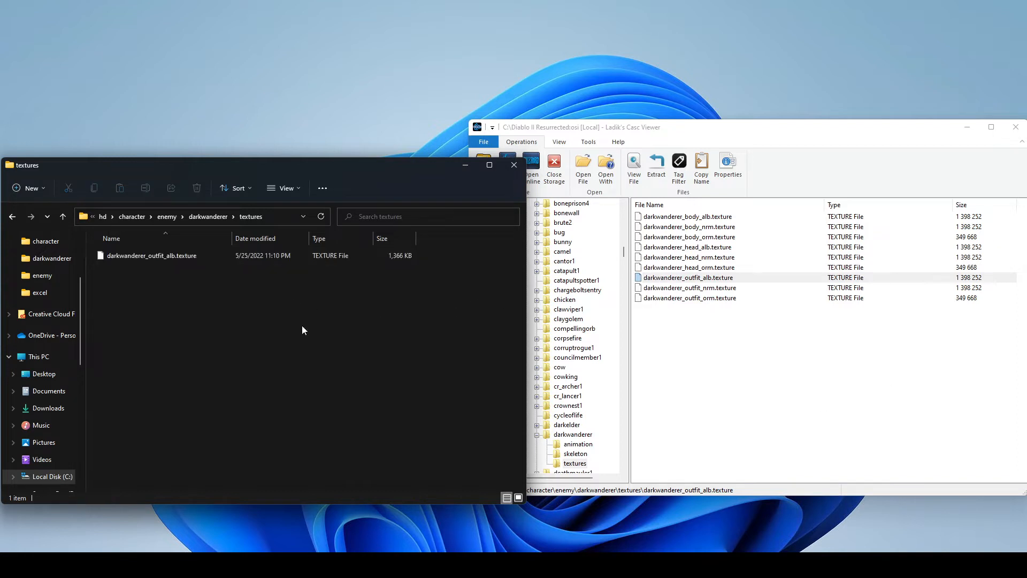
{"action": "left_click", "coordinate": [150, 256]}
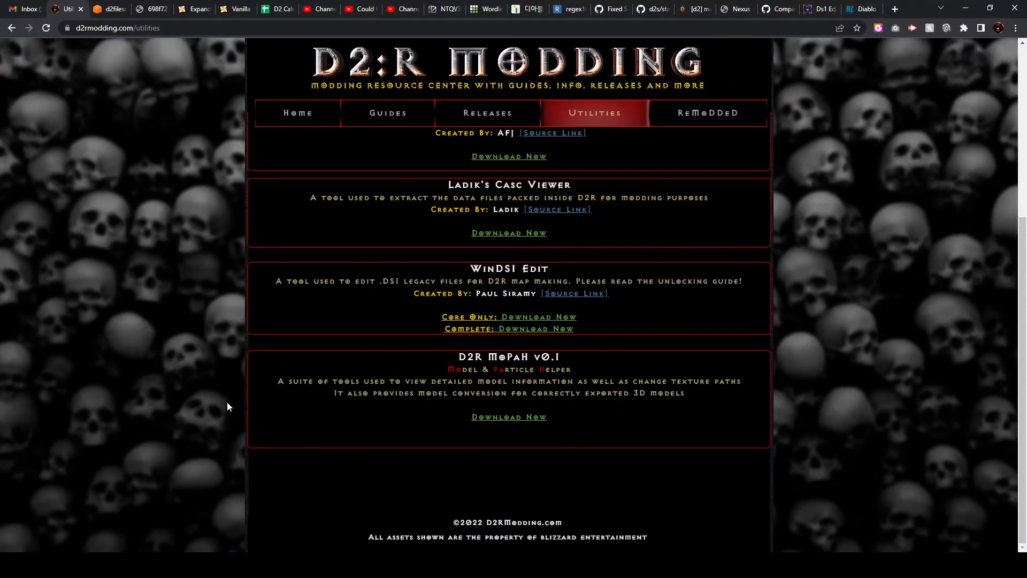
- Review the Noesis + Plugins entry on the D2R Modding utilities page in the browser, then minimize it
{"action": "scroll", "coordinate": [236, 386], "scroll_direction": "up", "scroll_amount": 5}
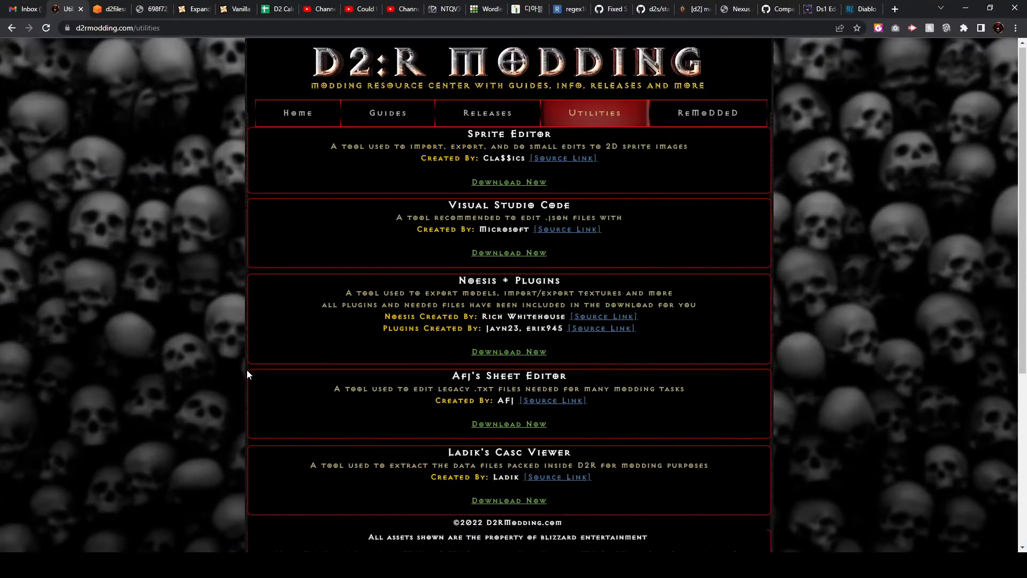
{"action": "triple_click", "coordinate": [564, 282]}
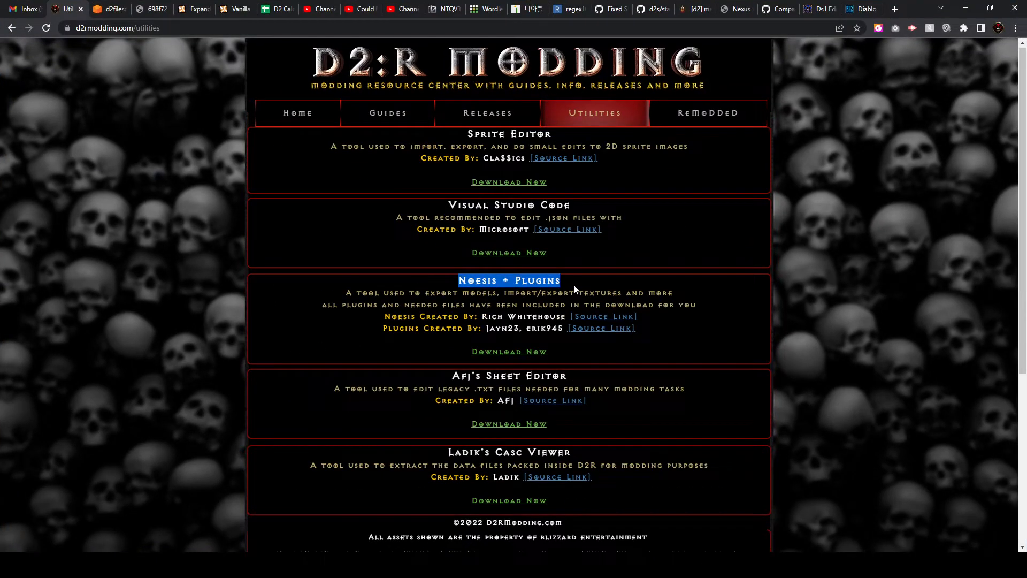
{"action": "left_click_drag", "start_coordinate": [558, 281], "coordinate": [517, 281]}
{"action": "left_click_drag", "start_coordinate": [482, 317], "coordinate": [551, 328]}
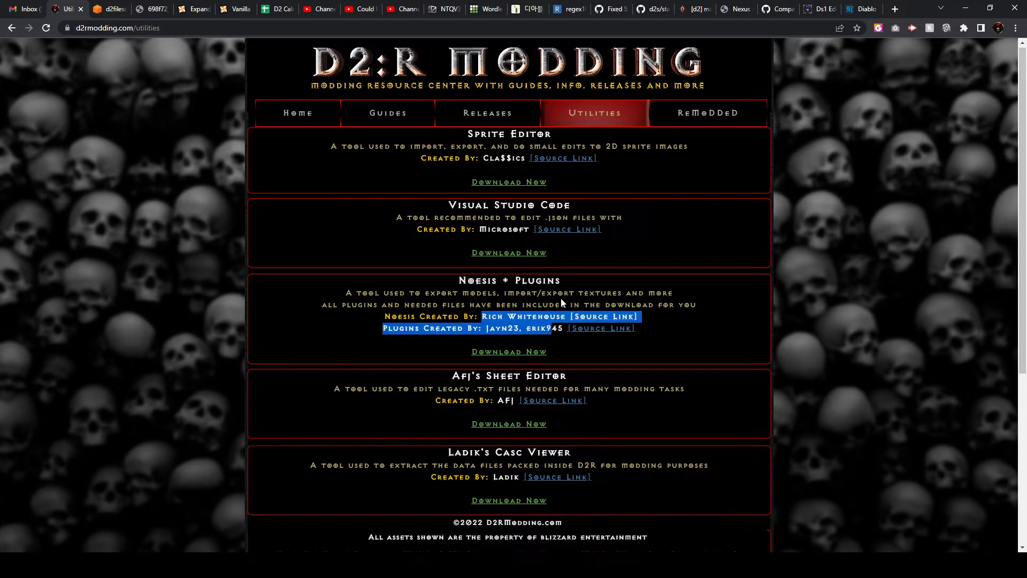
{"action": "left_click", "coordinate": [561, 298]}
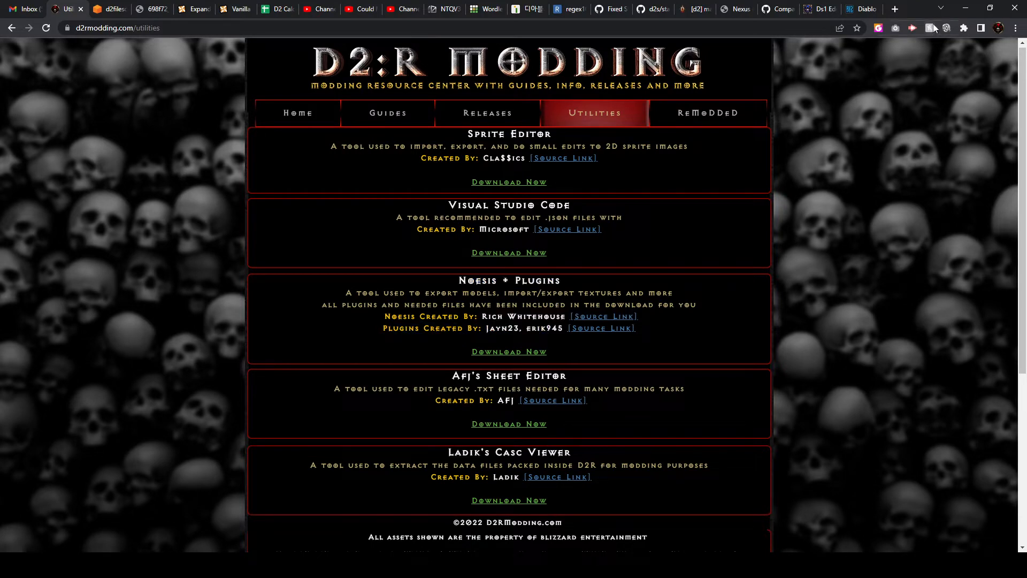
{"action": "left_click", "coordinate": [966, 8]}
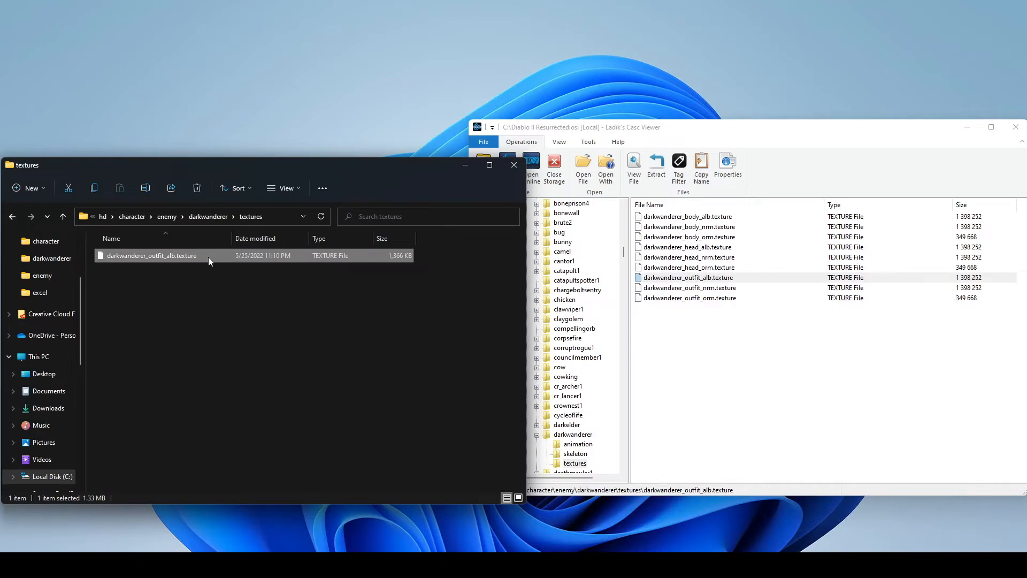
- Switch to Noesis and preview the outfit texture in the VideoDemo mod's darkwanderer textures folder
{"action": "right_click", "coordinate": [209, 260]}
{"action": "left_click", "coordinate": [160, 334]}
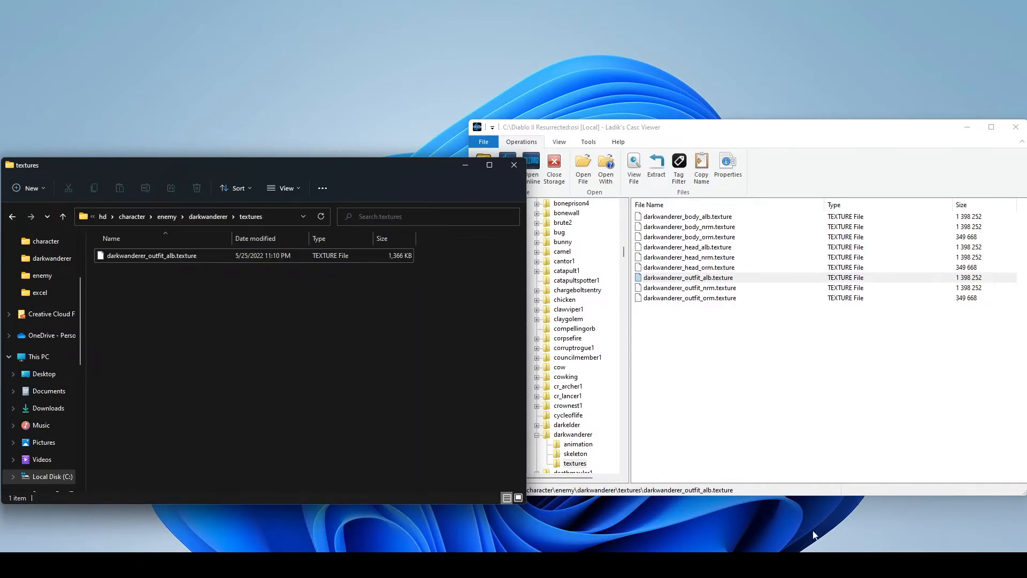
{"action": "left_click", "coordinate": [513, 565]}
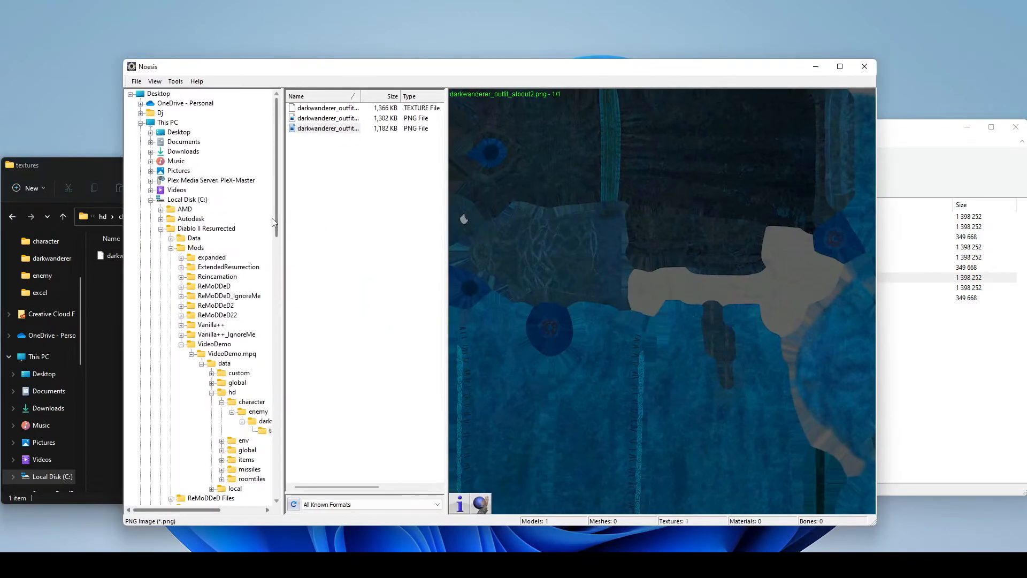
{"action": "left_click", "coordinate": [261, 423]}
{"action": "left_click", "coordinate": [261, 433]}
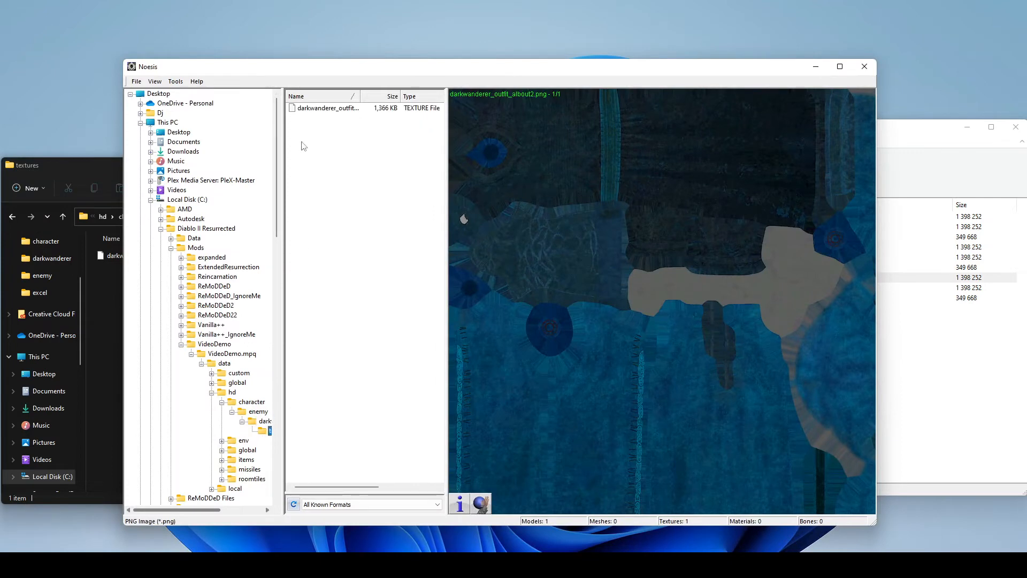
{"action": "left_click", "coordinate": [321, 108]}
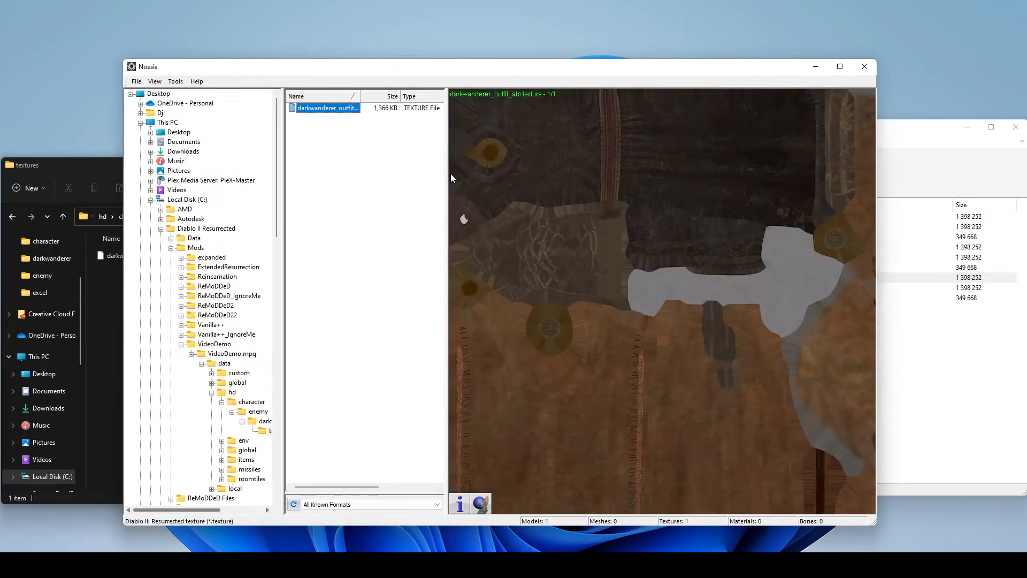
- Export the outfit texture as a .png image to the default destination
{"action": "right_click", "coordinate": [316, 110]}
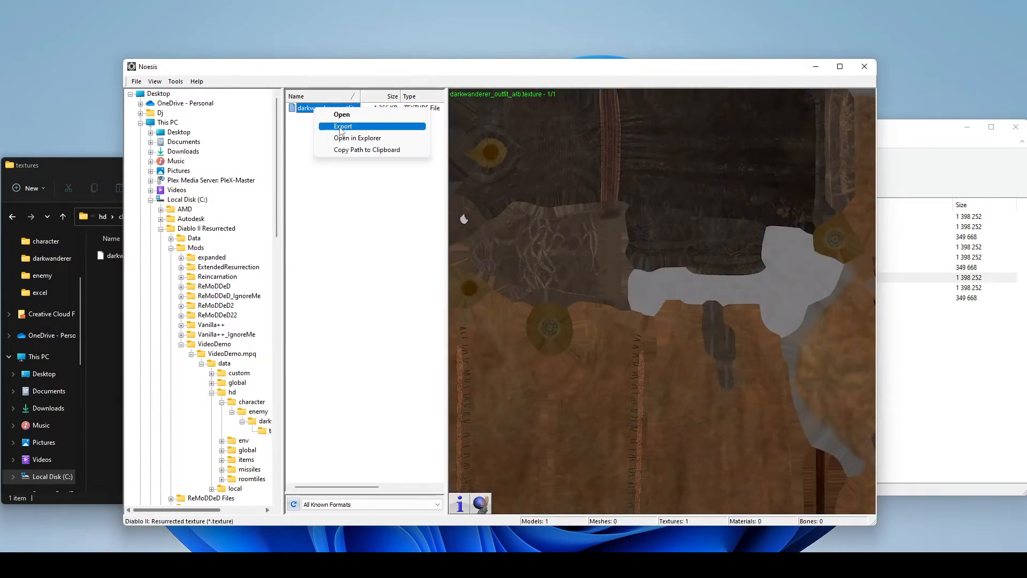
{"action": "left_click", "coordinate": [342, 129]}
{"action": "left_click", "coordinate": [399, 245]}
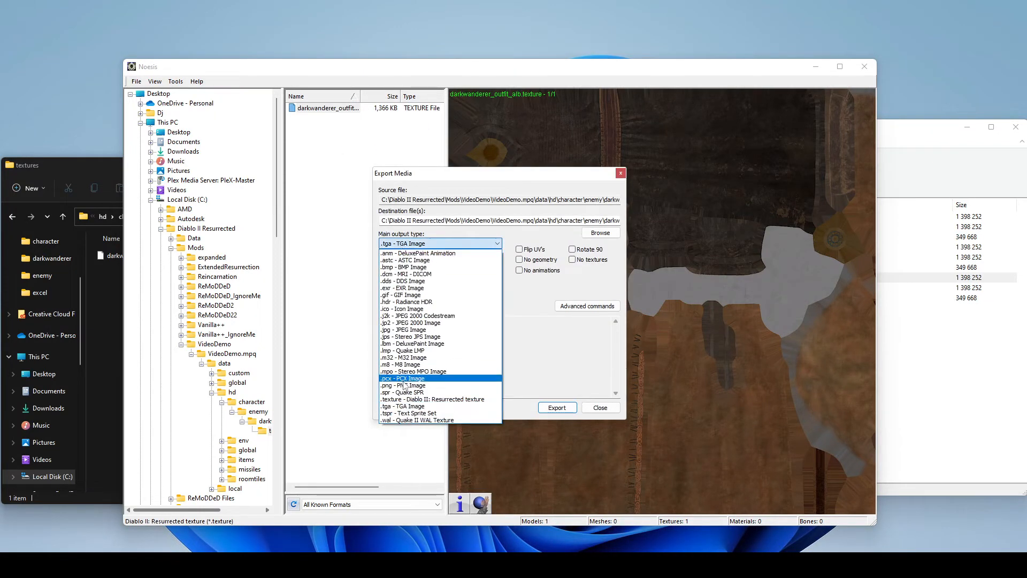
{"action": "left_click", "coordinate": [410, 390]}
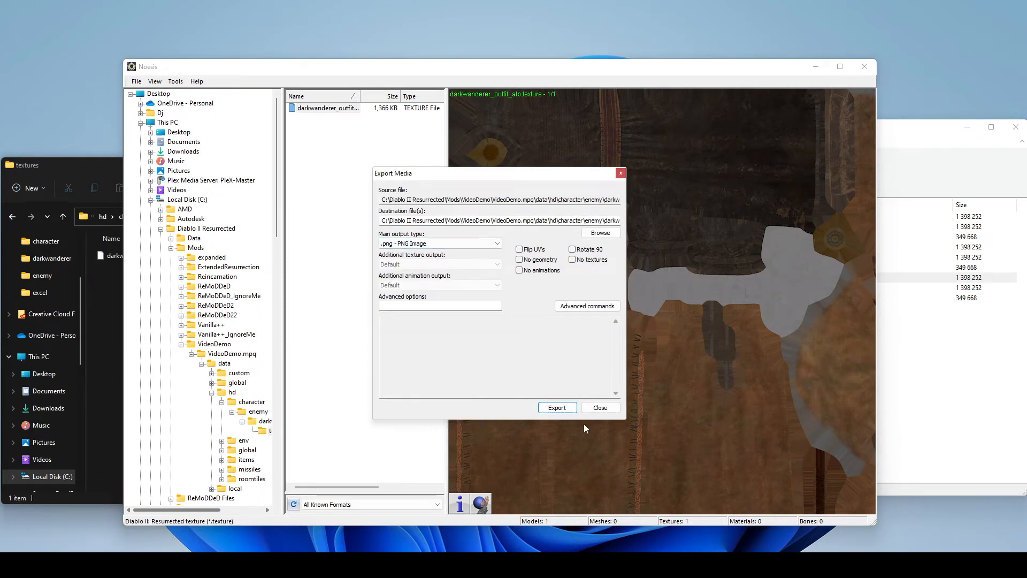
{"action": "left_click", "coordinate": [557, 408]}
{"action": "left_click", "coordinate": [503, 318]}
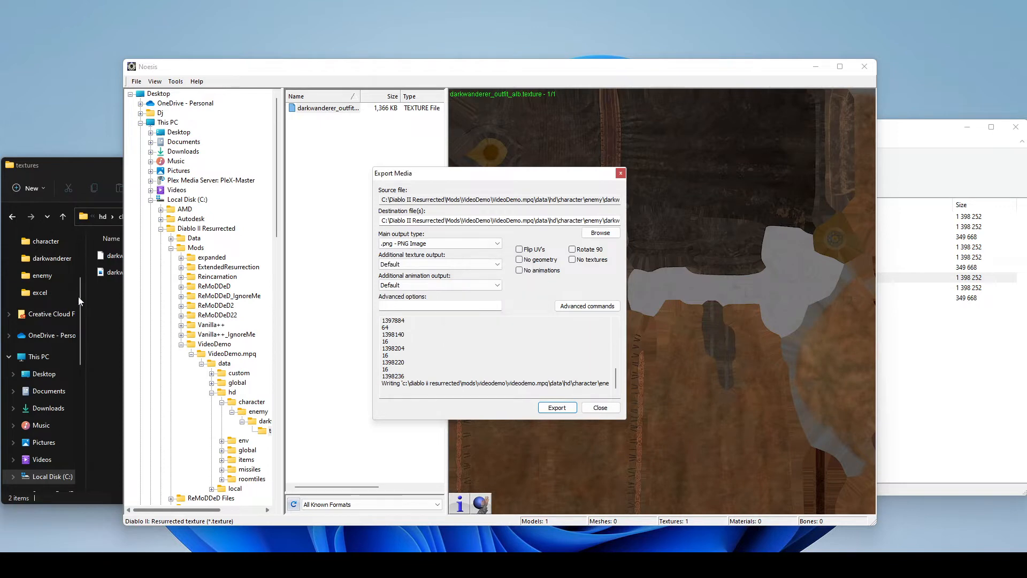
- Open the exported darkwanderer_outfit_albout.png from File Explorer in Photoshop
{"action": "left_click", "coordinate": [103, 272]}
{"action": "right_click", "coordinate": [103, 272]}
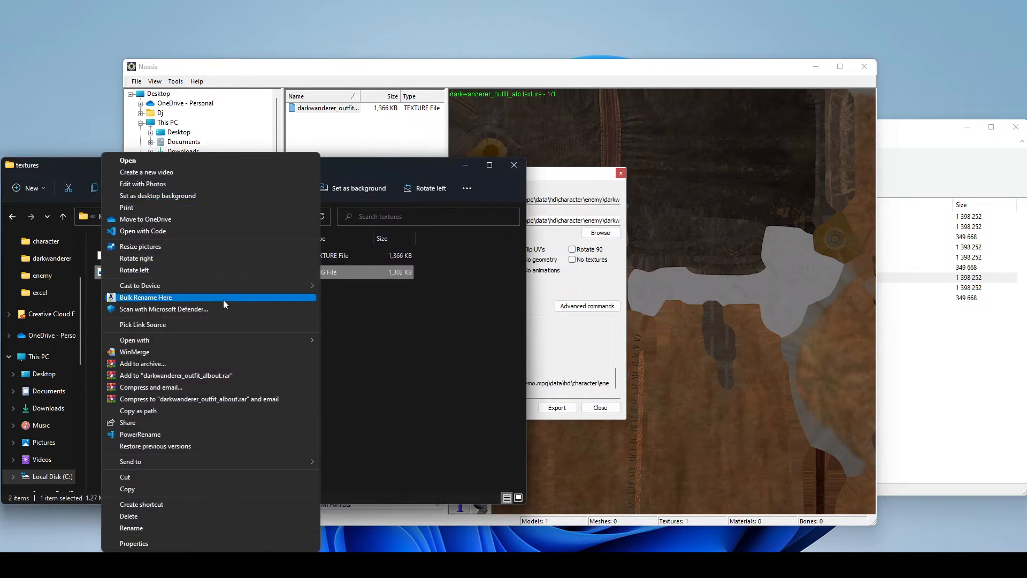
{"action": "mouse_move", "coordinate": [229, 338]}
{"action": "left_click", "coordinate": [332, 340]}
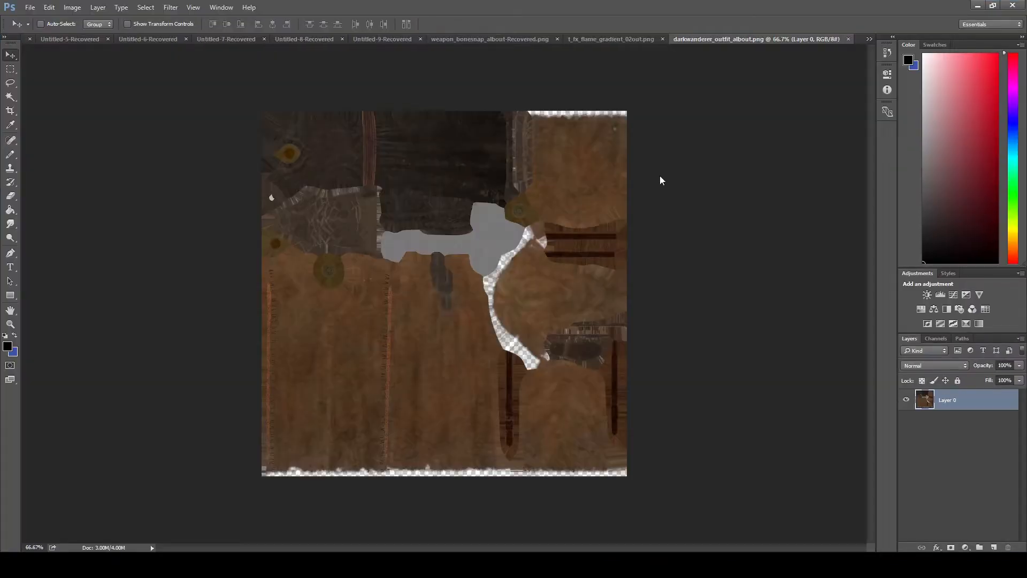
- Duplicate Layer 0 with the default name and hide the original layer
{"action": "right_click", "coordinate": [975, 403]}
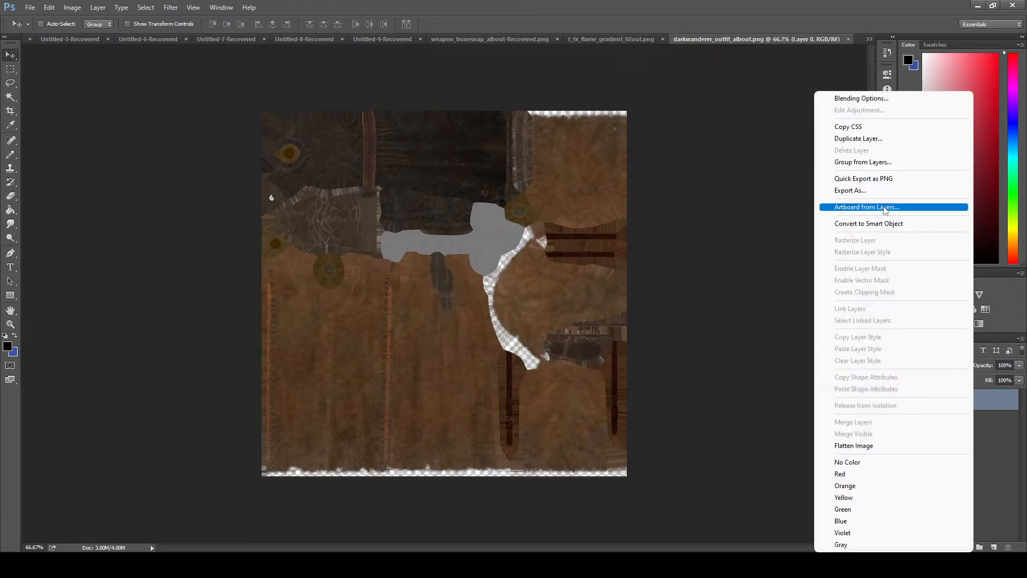
{"action": "left_click", "coordinate": [878, 139]}
{"action": "key", "text": "Return"}
- Recolor the duplicated layer with Hue/Saturation, using hue +180, saturation +53 and lightness -27
{"action": "left_click", "coordinate": [72, 7]}
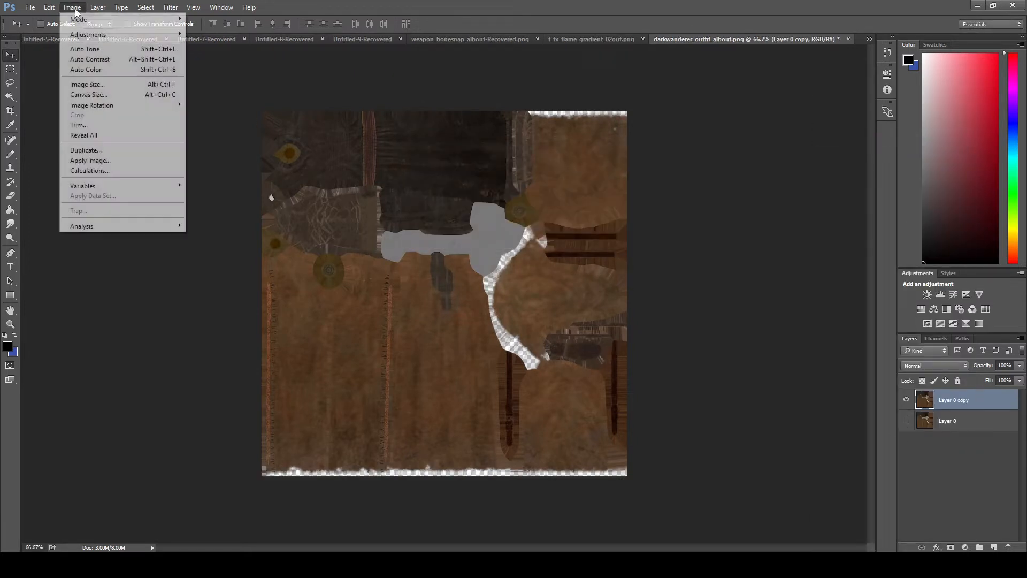
{"action": "mouse_move", "coordinate": [97, 35]}
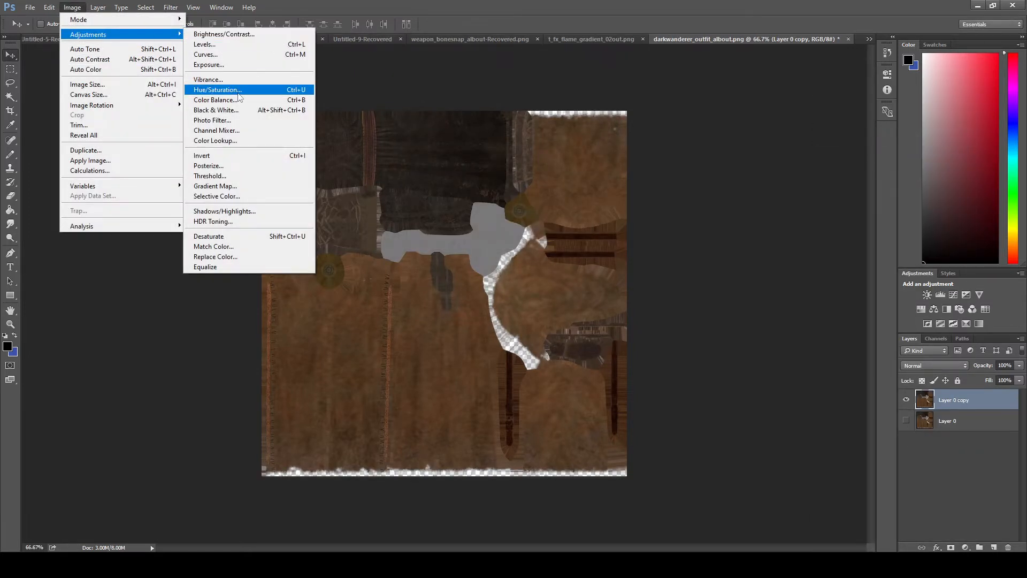
{"action": "left_click", "coordinate": [218, 90]}
{"action": "left_click_drag", "start_coordinate": [736, 298], "coordinate": [800, 305]}
{"action": "left_click_drag", "start_coordinate": [743, 326], "coordinate": [723, 358]}
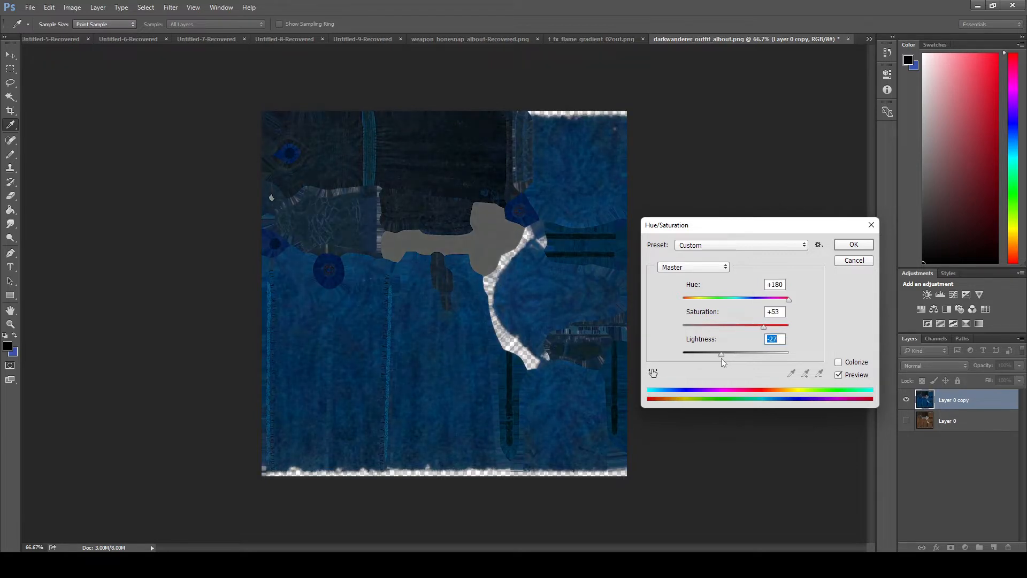
{"action": "left_click", "coordinate": [852, 246]}
- Save the recolored texture as darkwanderer_outfit_albout2.png in the textures folder, in PNG format with smallest compression and no interlacing
{"action": "left_click", "coordinate": [27, 8]}
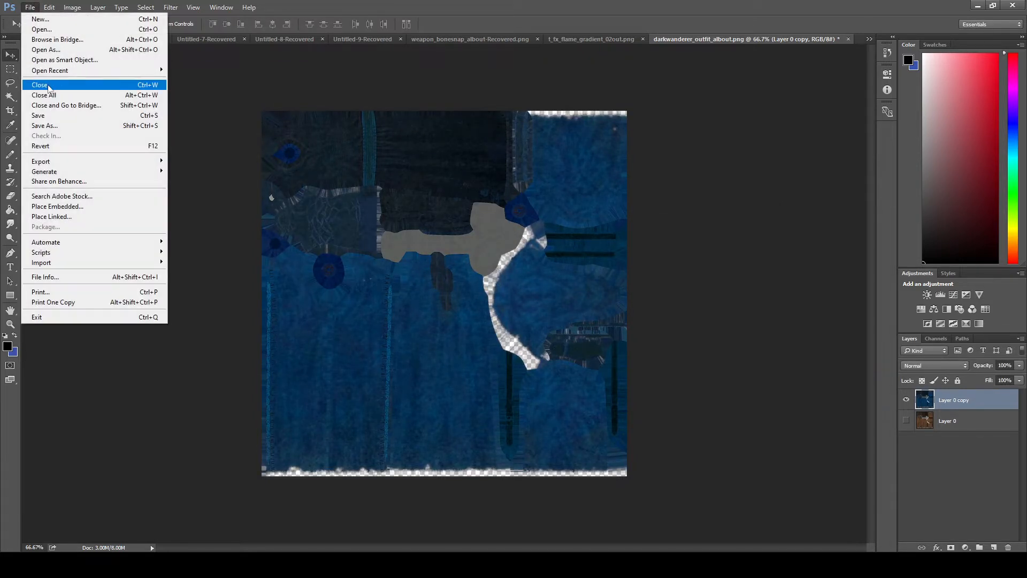
{"action": "left_click", "coordinate": [48, 126]}
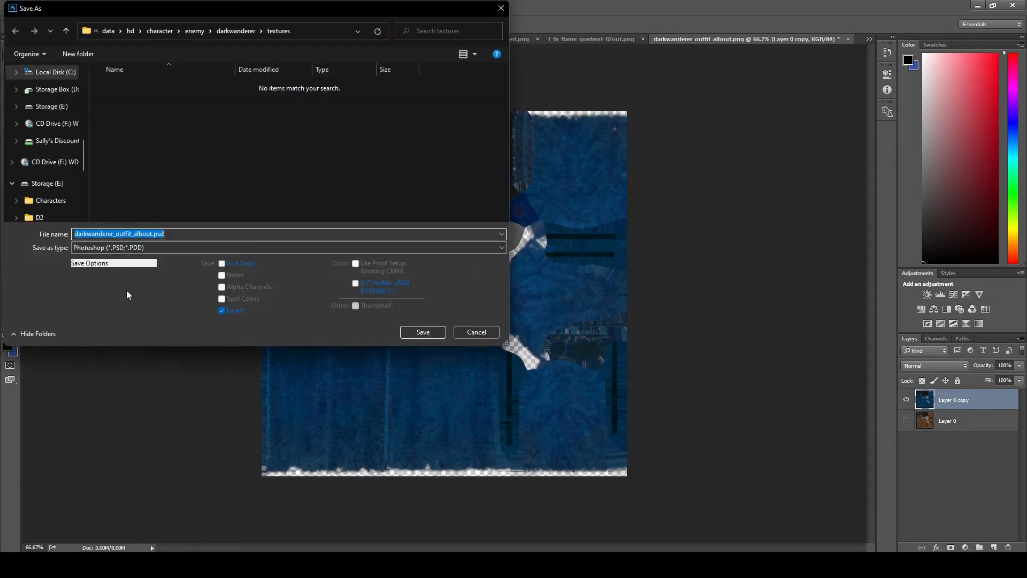
{"action": "left_click", "coordinate": [107, 248]}
{"action": "left_click", "coordinate": [85, 386]}
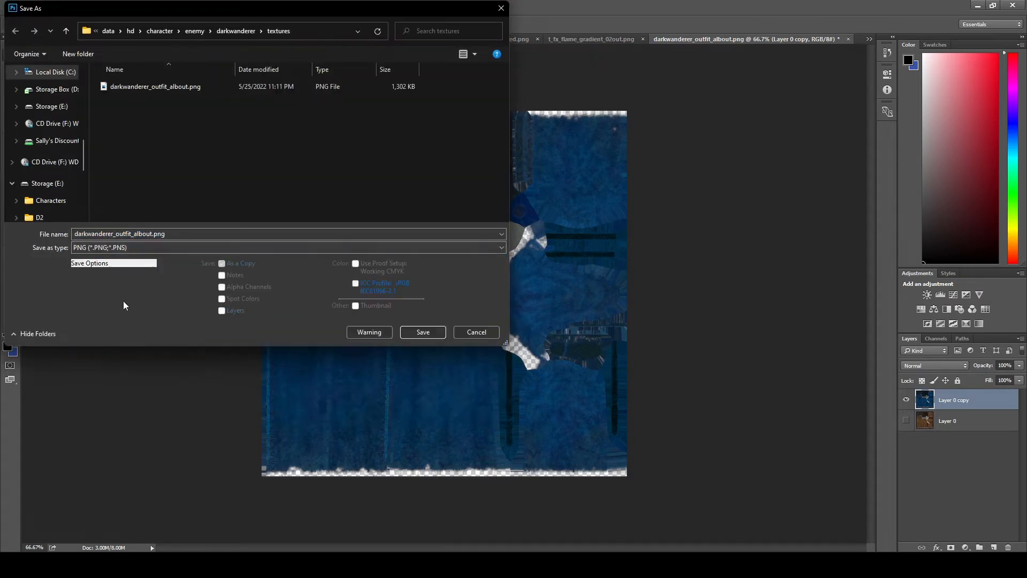
{"action": "left_click", "coordinate": [152, 247]}
{"action": "left_click", "coordinate": [153, 247]}
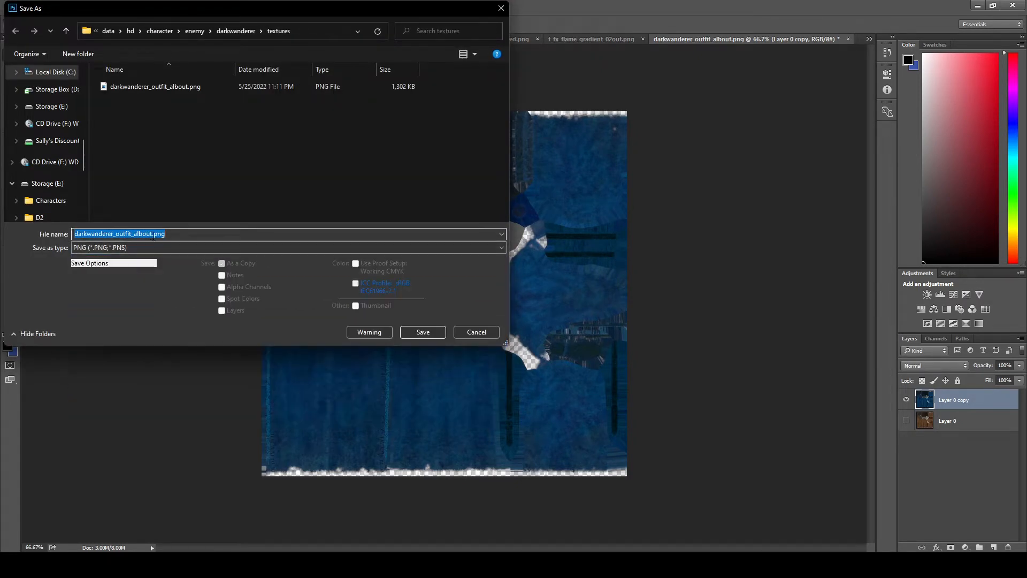
{"action": "left_click", "coordinate": [423, 331]}
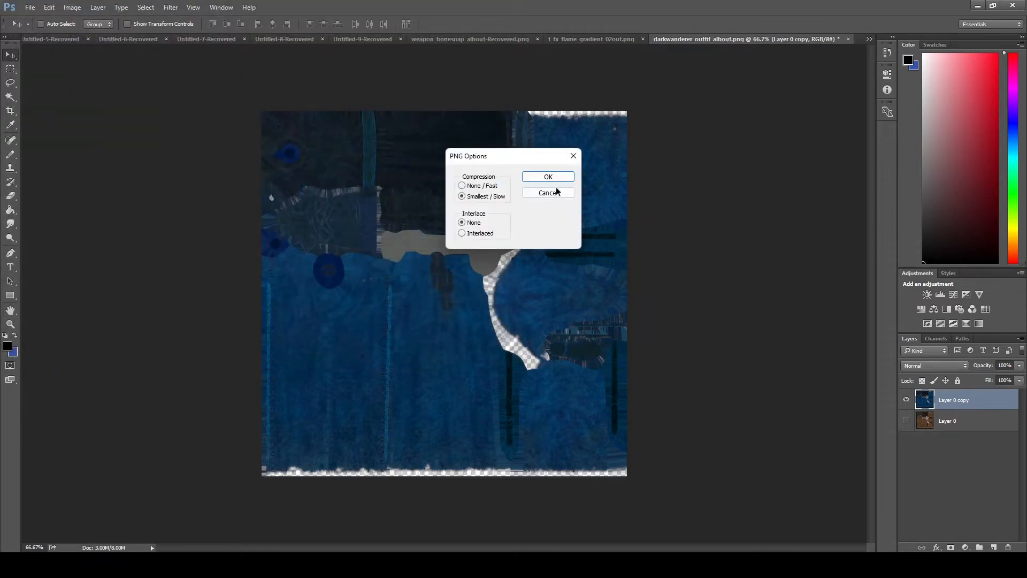
{"action": "left_click", "coordinate": [559, 178]}
- Switch to Noesis, close the previous export dialog and select darkwanderer_outfit_albout2.png from the mod's refreshed textures folder
{"action": "left_click", "coordinate": [978, 6]}
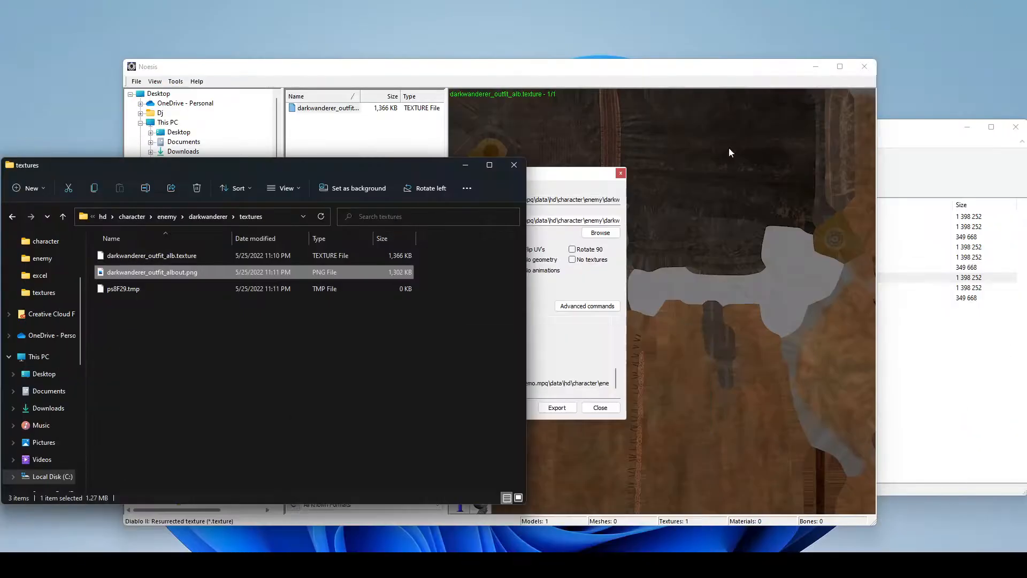
{"action": "left_click", "coordinate": [154, 287]}
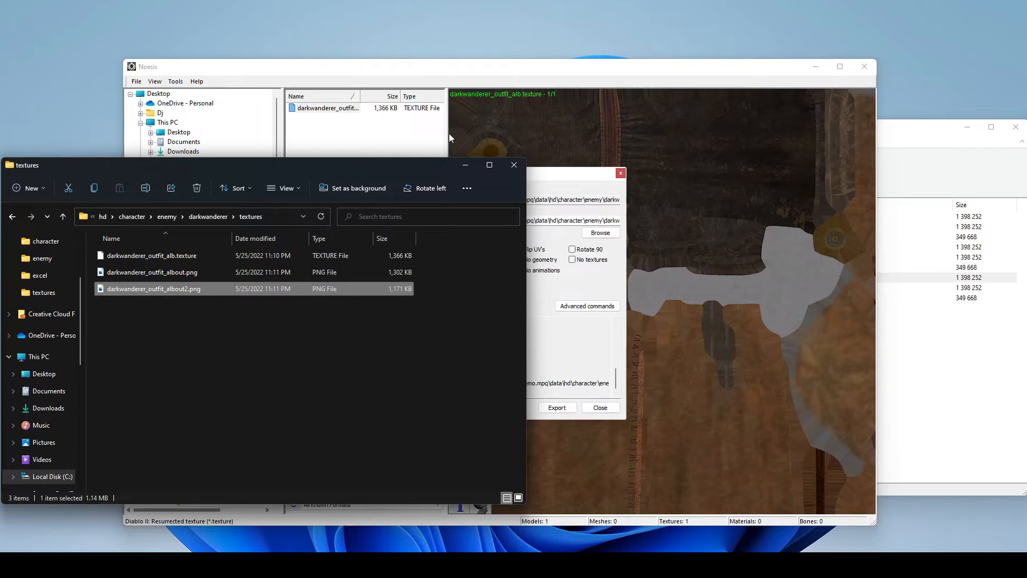
{"action": "left_click", "coordinate": [562, 179]}
{"action": "left_click", "coordinate": [601, 407]}
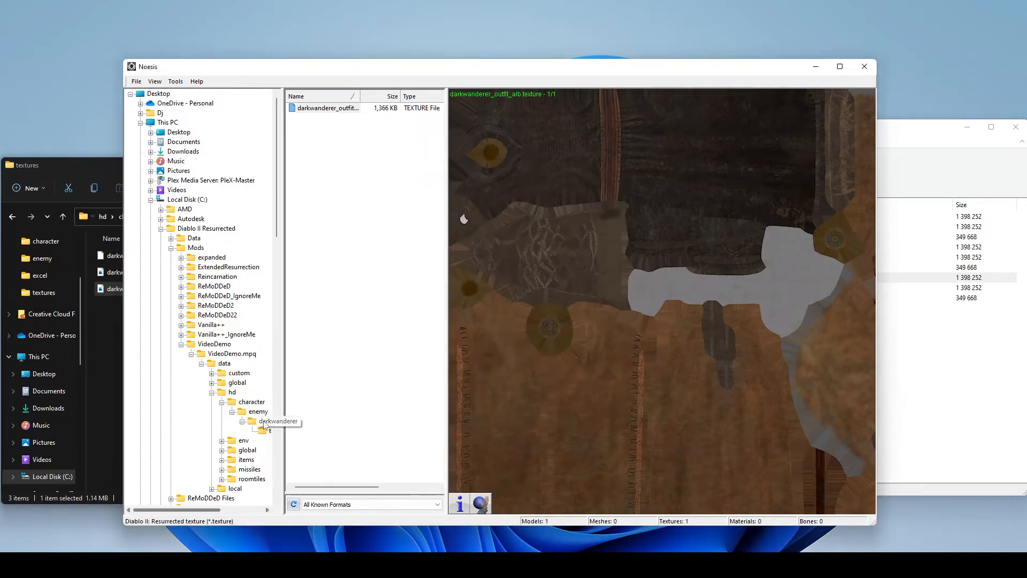
{"action": "left_click", "coordinate": [262, 431]}
{"action": "left_click", "coordinate": [343, 130]}
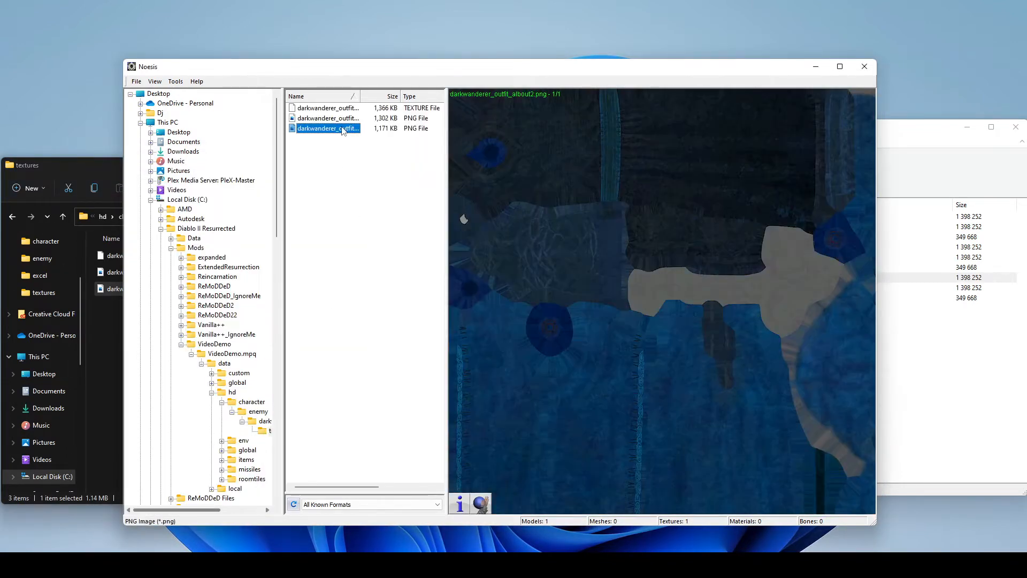
- Export darkwanderer_outfit_albout2.png as a Diablo II: Resurrected .texture file with the advanced option -DXT5
{"action": "right_click", "coordinate": [328, 130]}
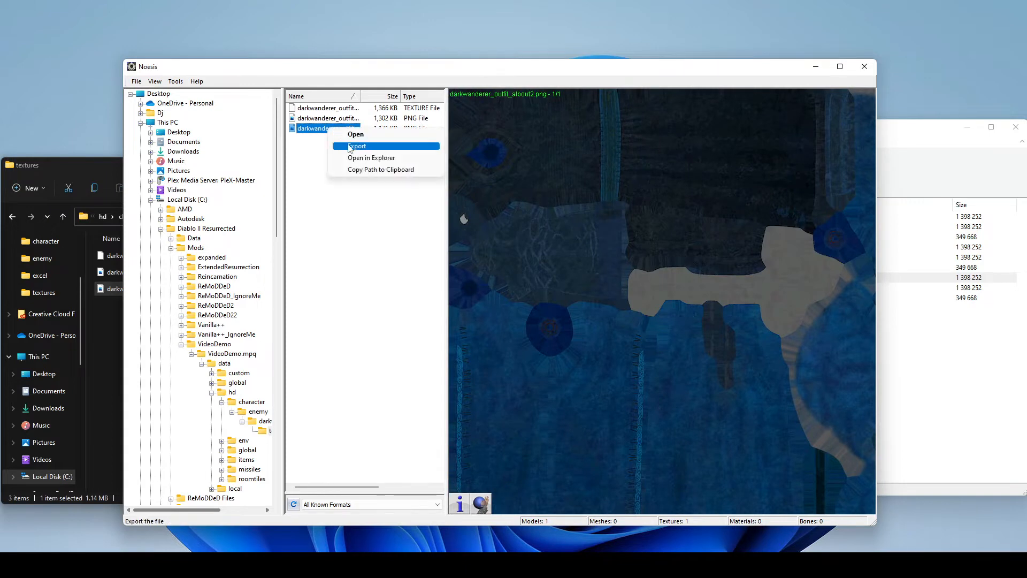
{"action": "left_click", "coordinate": [350, 148]}
{"action": "left_click", "coordinate": [455, 243]}
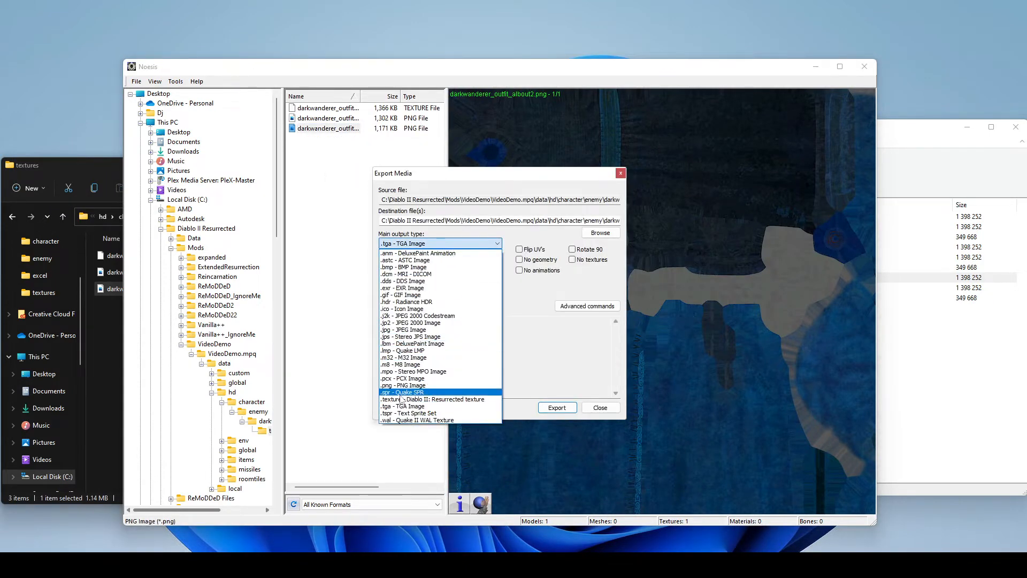
{"action": "left_click", "coordinate": [429, 399]}
{"action": "left_click", "coordinate": [407, 306]}
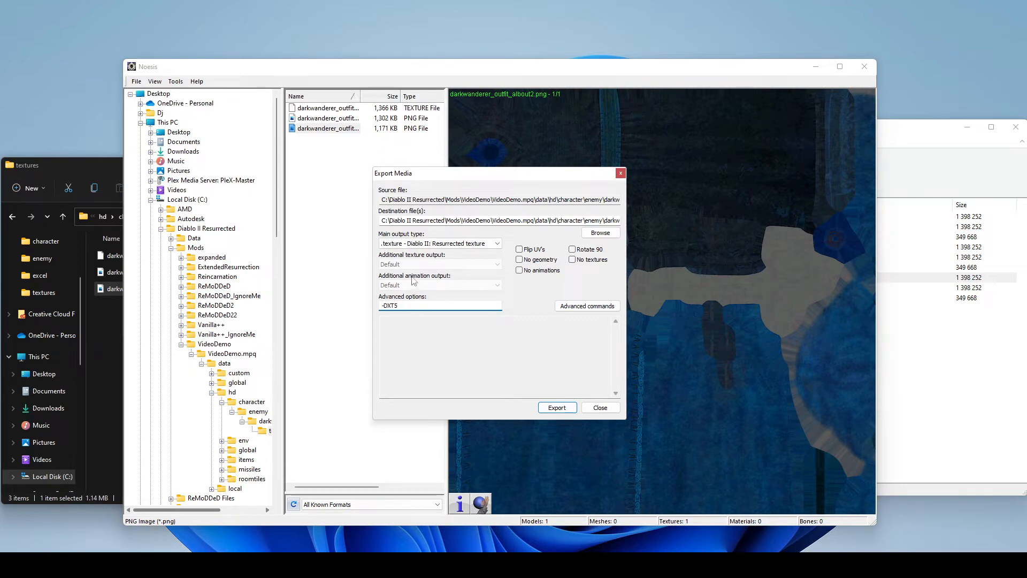
{"action": "left_click", "coordinate": [568, 413]}
{"action": "left_click", "coordinate": [505, 316]}
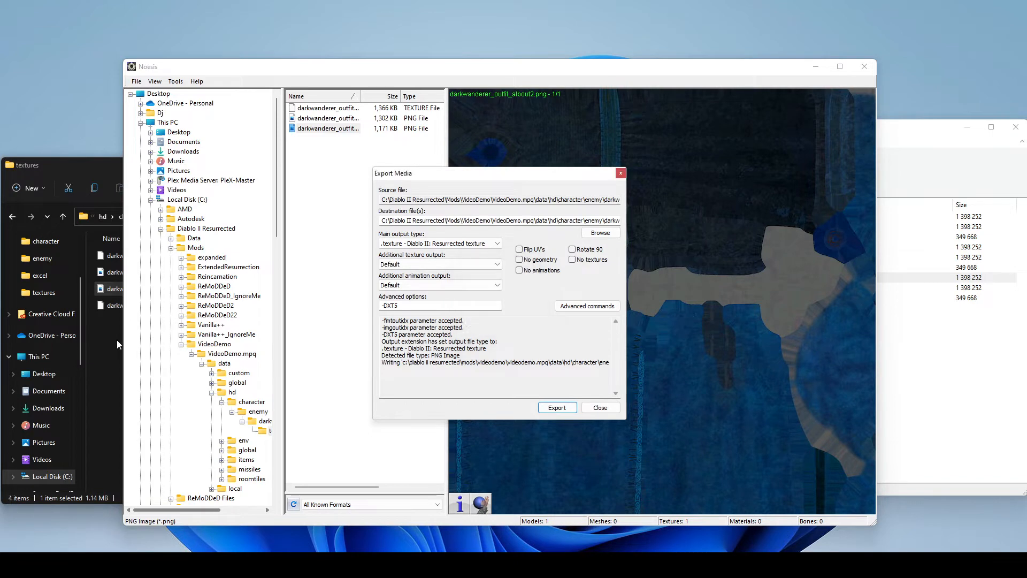
- In File Explorer, delete the original darkwanderer_outfit_alb.texture and both PNG files, keeping only darkwanderer_outfit_albout2out.texture
{"action": "left_click", "coordinate": [116, 340]}
{"action": "left_click", "coordinate": [149, 308]}
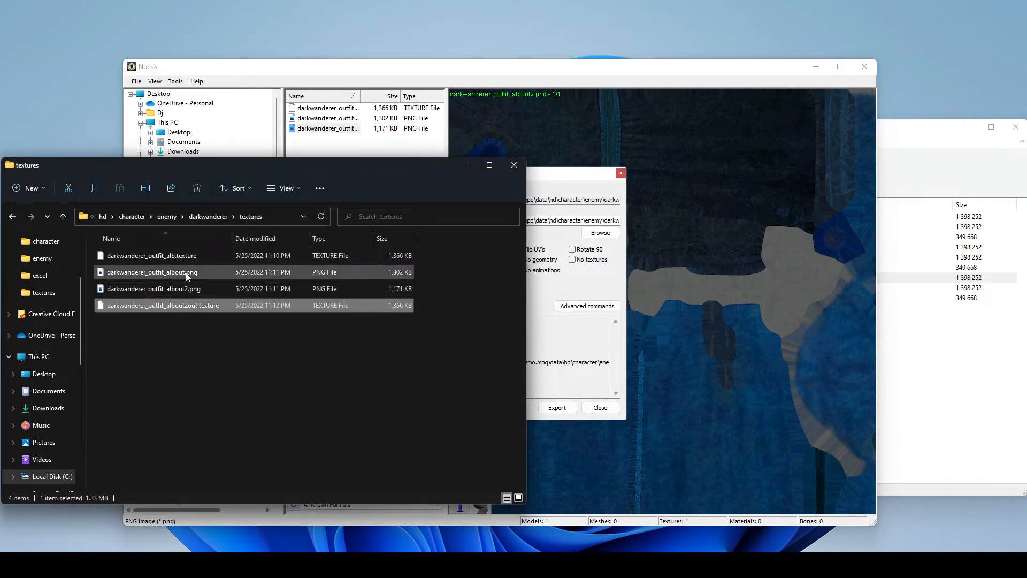
{"action": "left_click", "coordinate": [184, 258]}
{"action": "left_click", "coordinate": [176, 289], "text": "shift"}
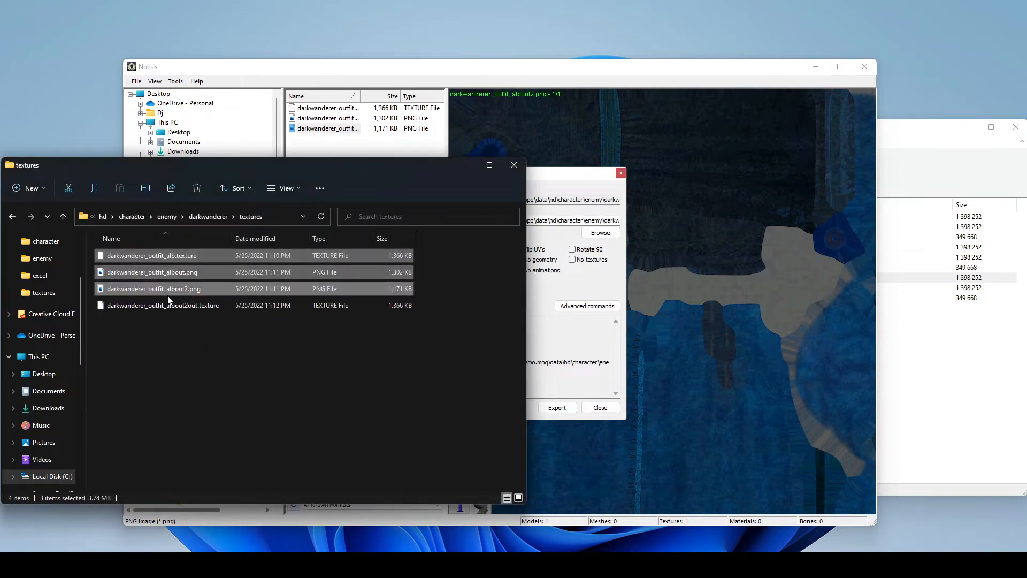
{"action": "key", "text": "Delete"}
- Rename the exported texture file as darkwanderer_outfit_alb.texture
{"action": "right_click", "coordinate": [182, 258]}
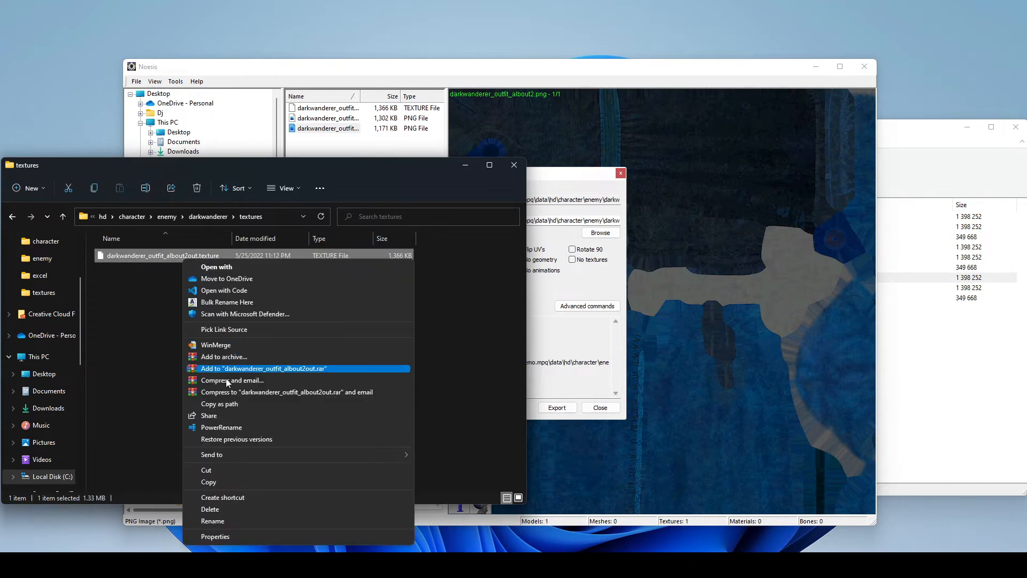
{"action": "left_click", "coordinate": [242, 521]}
{"action": "key", "text": "Right"}
{"action": "key", "text": "BackSpace"}
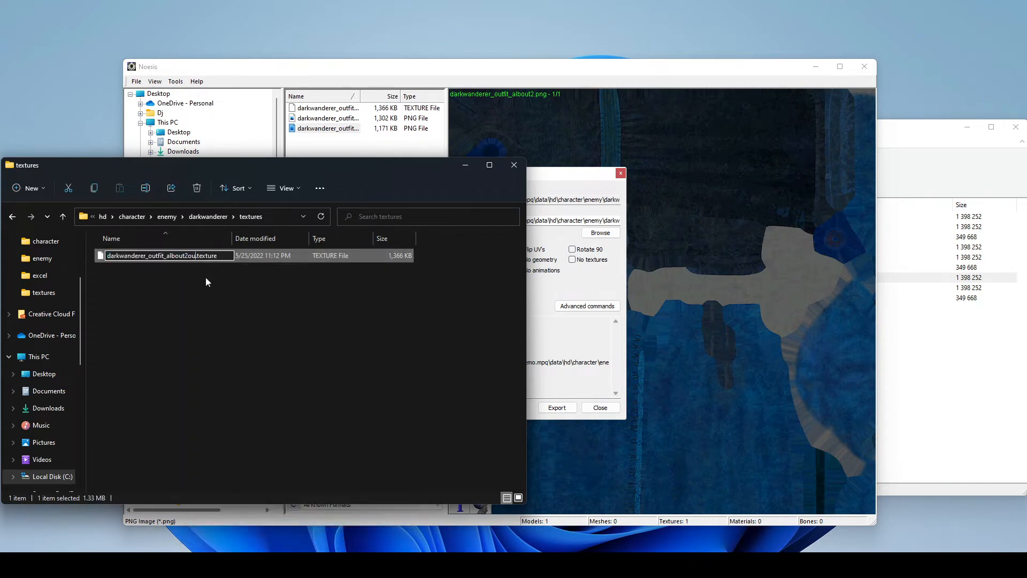
{"action": "left_click", "coordinate": [208, 293]}
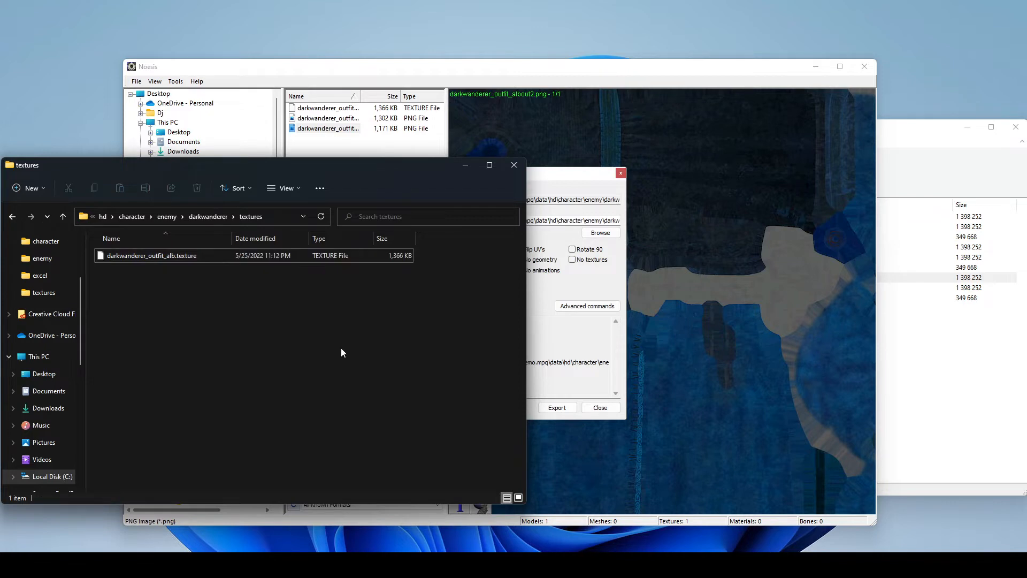
- Launch the game with the D2R.exe - Mod 1 shortcut and load the offline VideoDemo character on Normal difficulty
{"action": "mouse_move", "coordinate": [257, 564]}
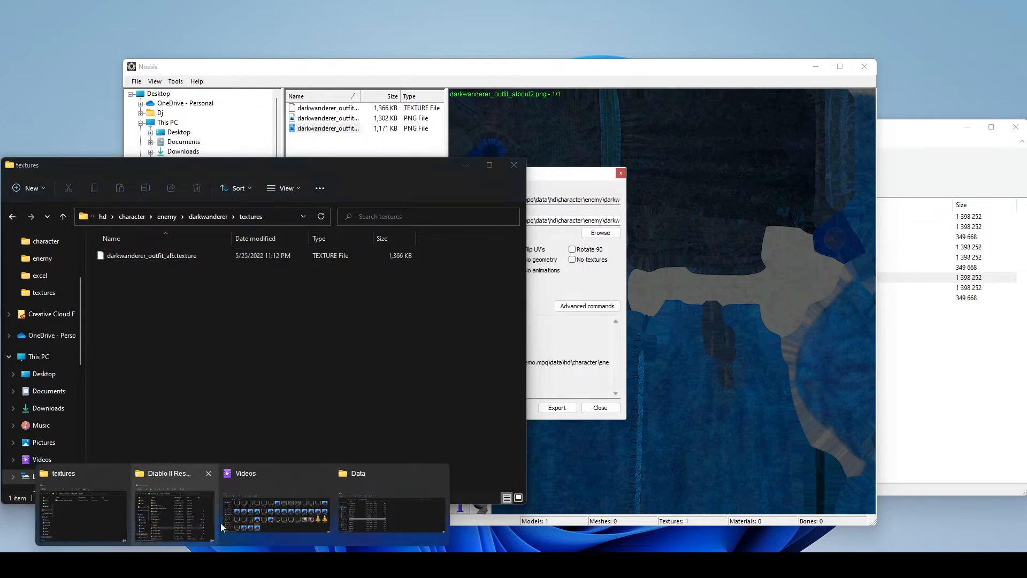
{"action": "left_click", "coordinate": [211, 518]}
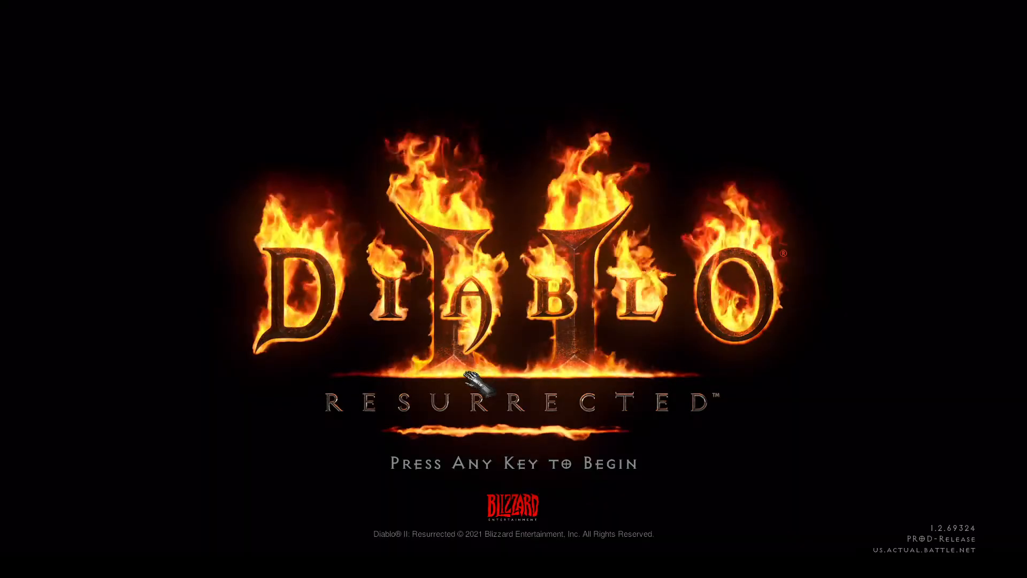
{"action": "left_click", "coordinate": [475, 380]}
{"action": "double_click", "coordinate": [878, 64]}
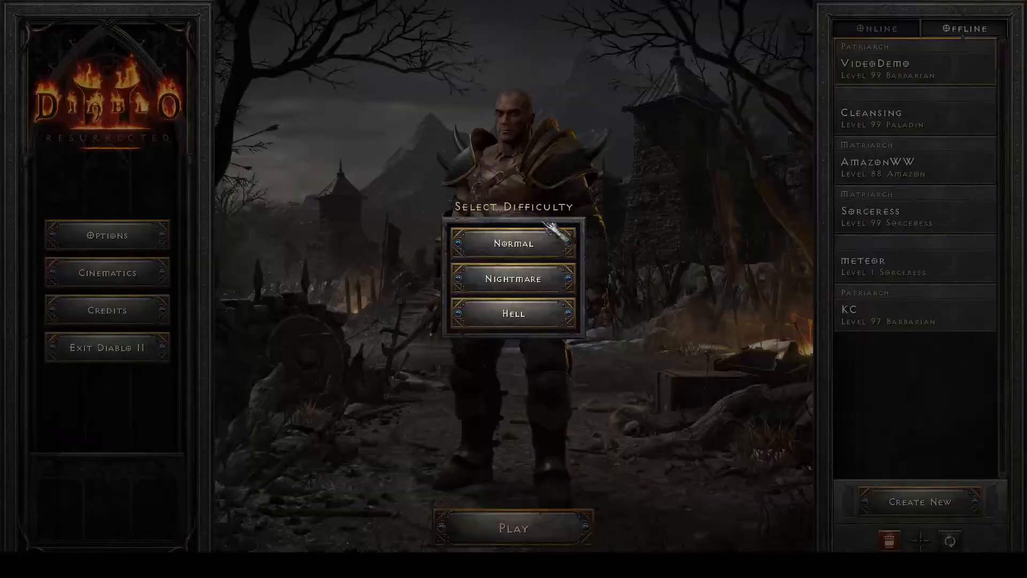
{"action": "left_click", "coordinate": [530, 235]}
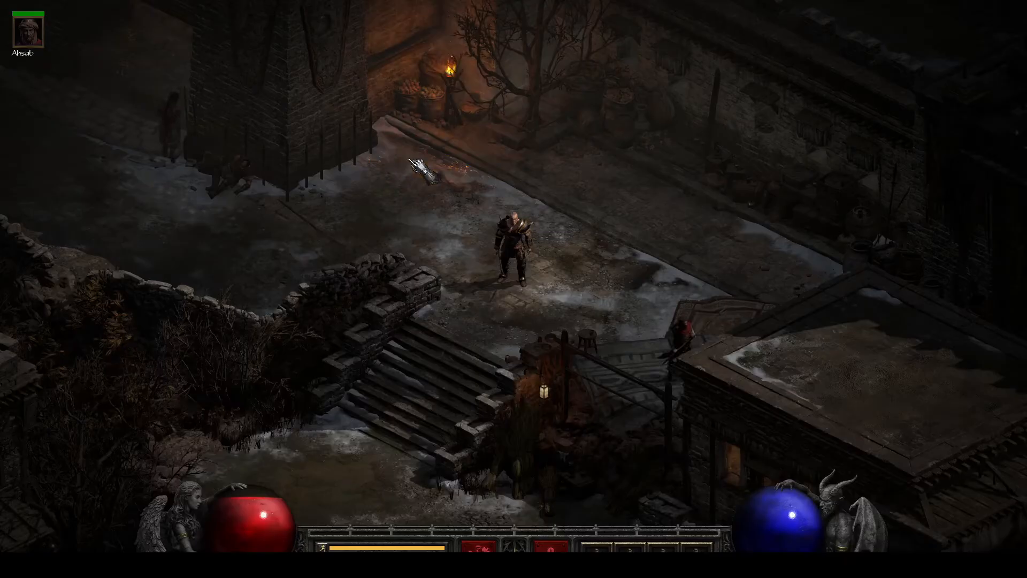
- Enter the Forgotten Tower, inspect the outfit color on The Demo NPC and quit the game
{"action": "left_click_drag", "start_coordinate": [272, 230], "coordinate": [249, 250]}
{"action": "left_click_drag", "start_coordinate": [271, 428], "coordinate": [482, 167]}
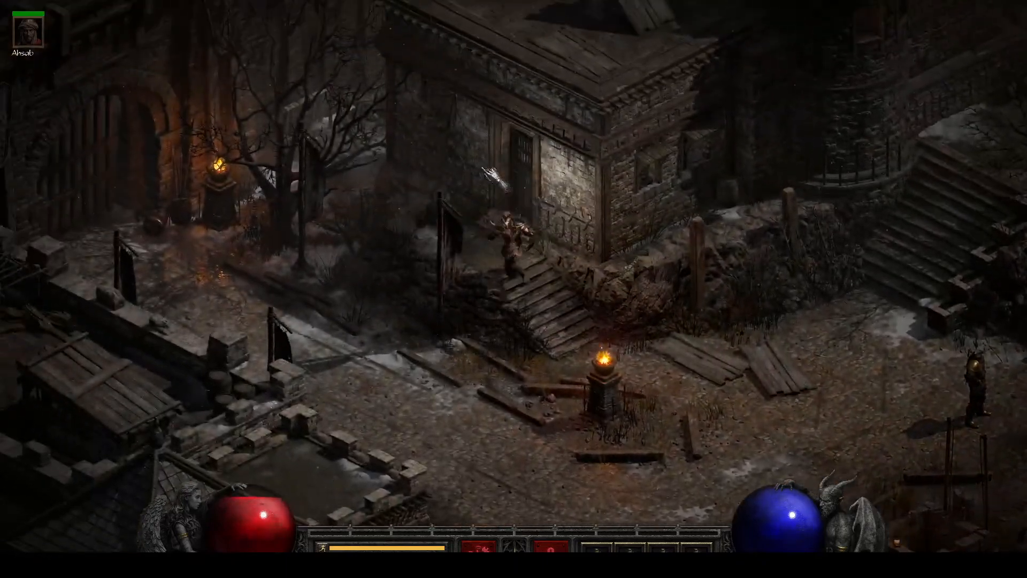
{"action": "left_click", "coordinate": [516, 159]}
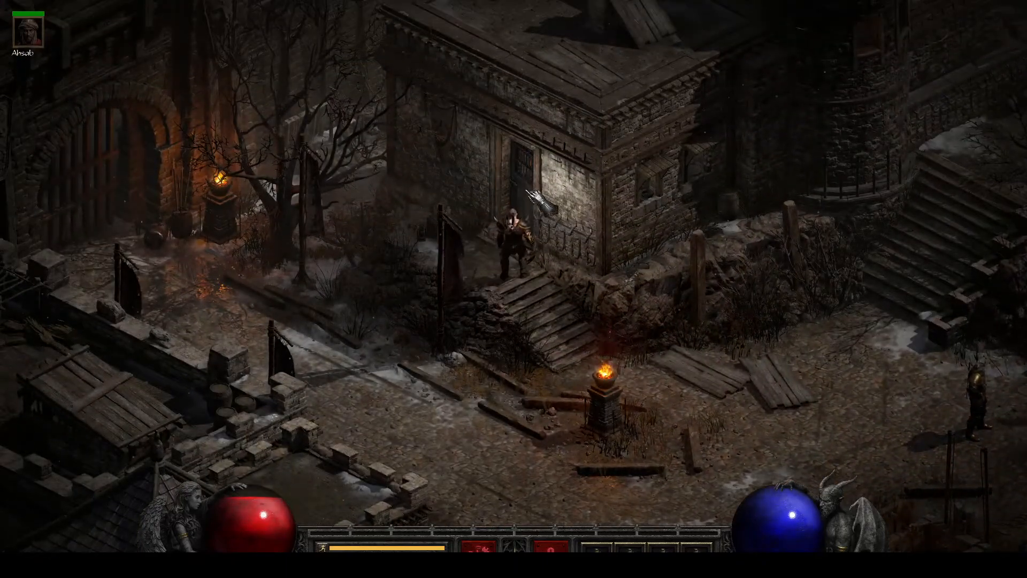
{"action": "left_click", "coordinate": [520, 167]}
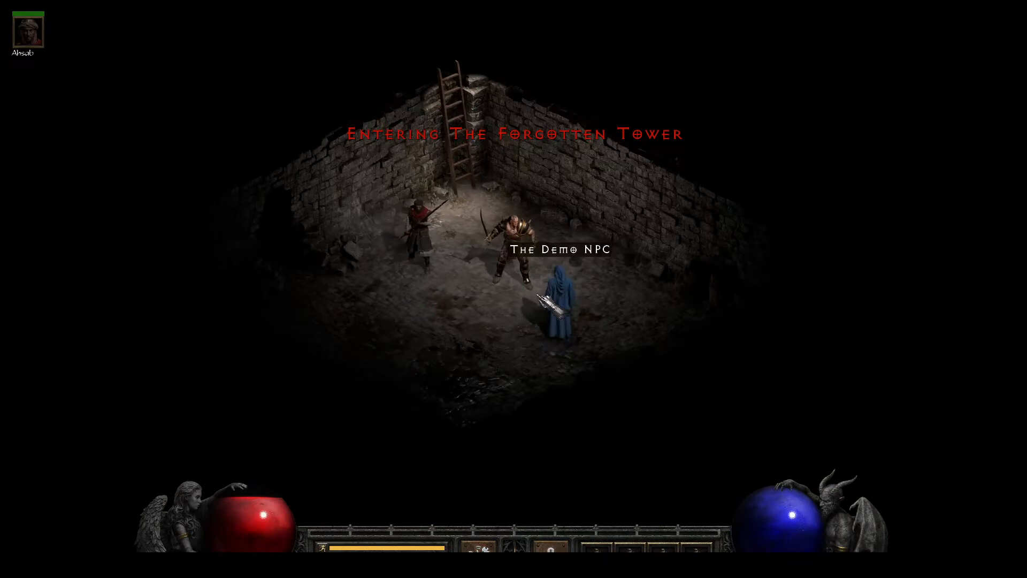
{"action": "left_click_drag", "start_coordinate": [514, 322], "coordinate": [568, 257]}
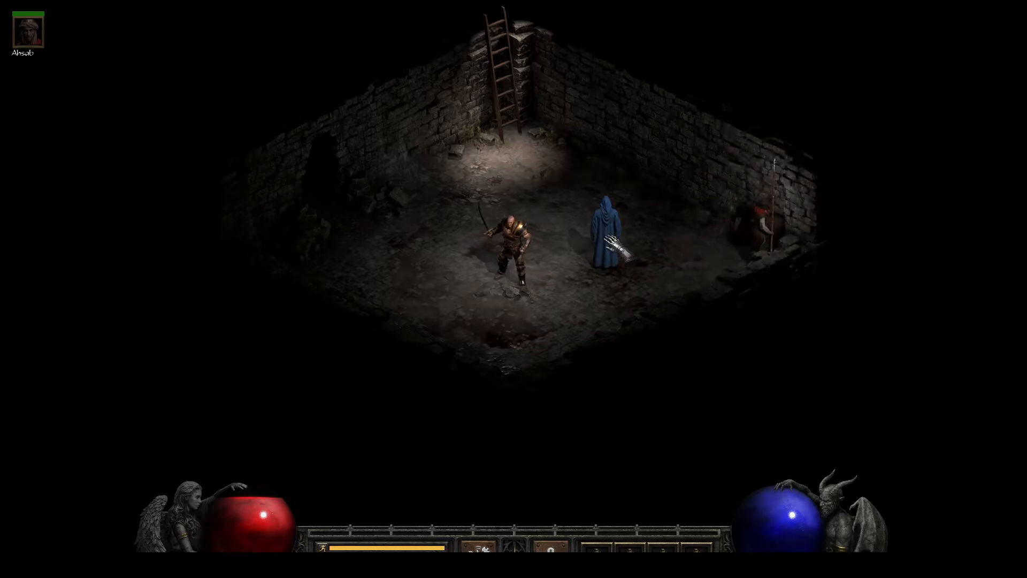
{"action": "key", "text": "alt+F4"}
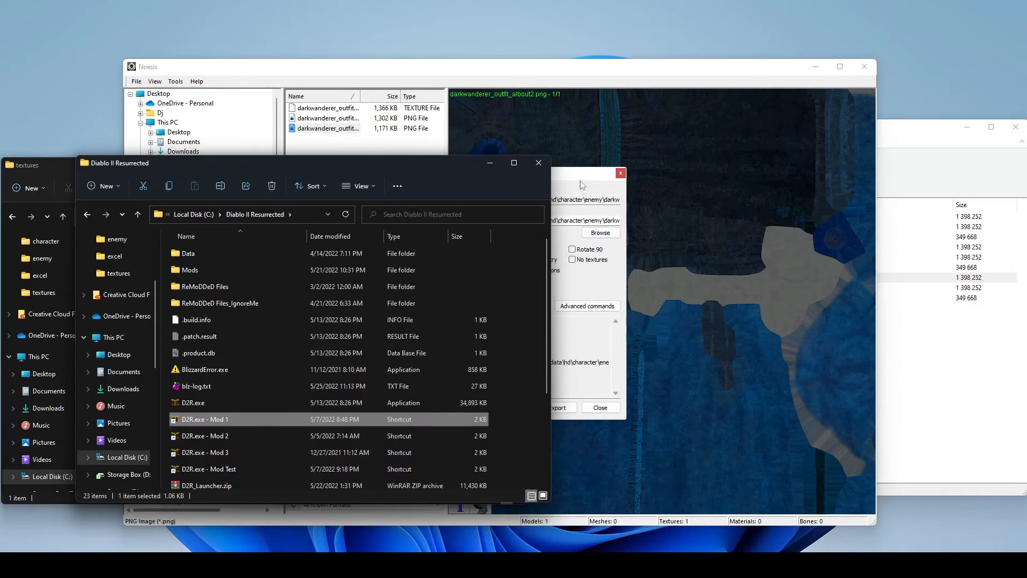
- Close the export dialog, minimize Noesis and go up to the mod's enemy folder in File Explorer
{"action": "left_click", "coordinate": [573, 189]}
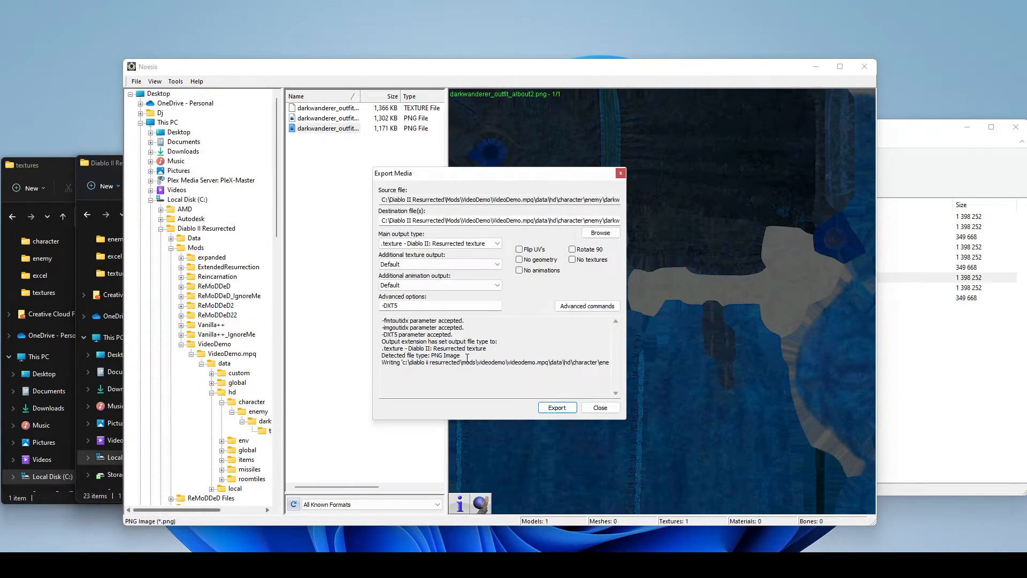
{"action": "left_click", "coordinate": [607, 411]}
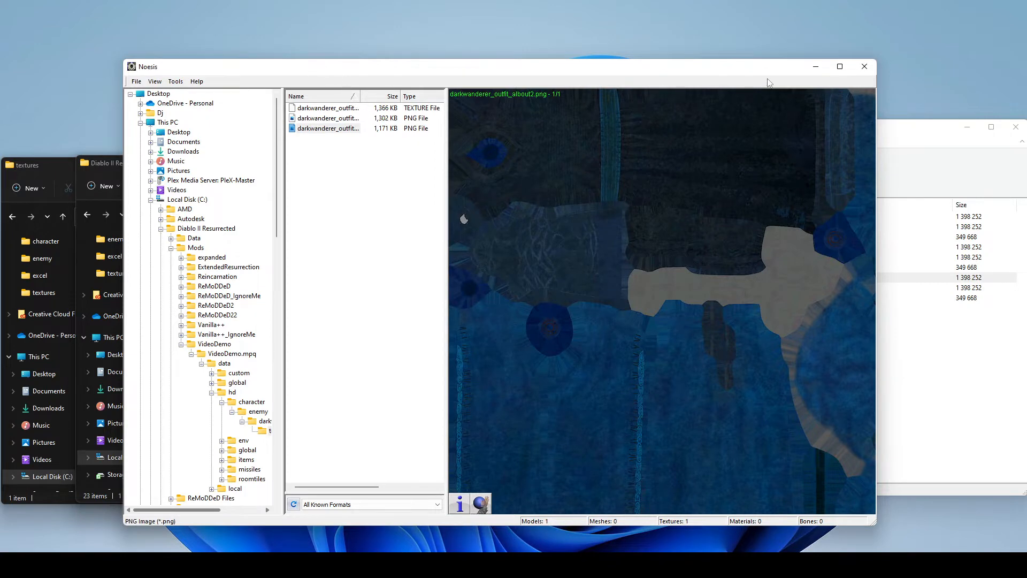
{"action": "left_click", "coordinate": [818, 66]}
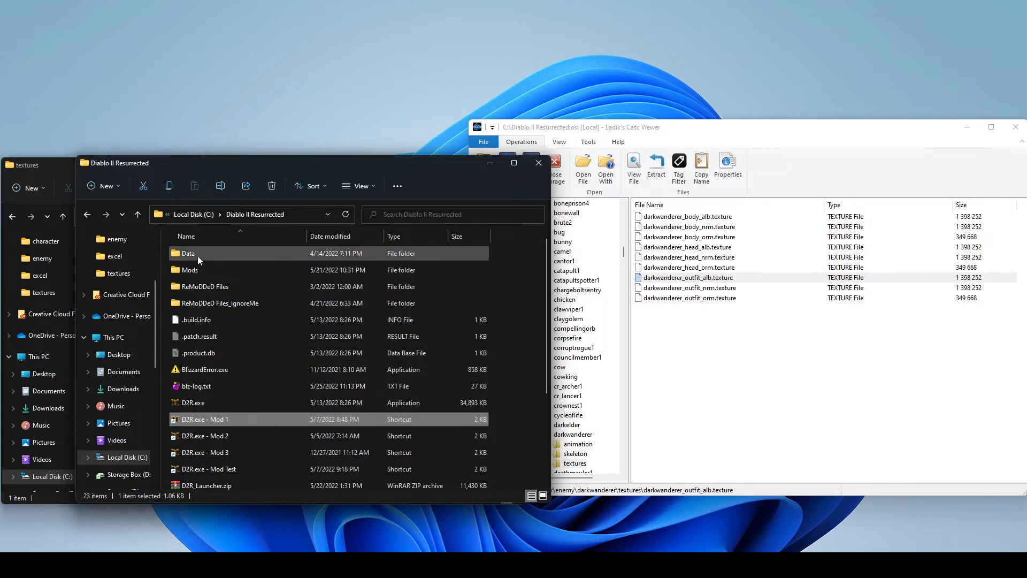
{"action": "left_click", "coordinate": [62, 169]}
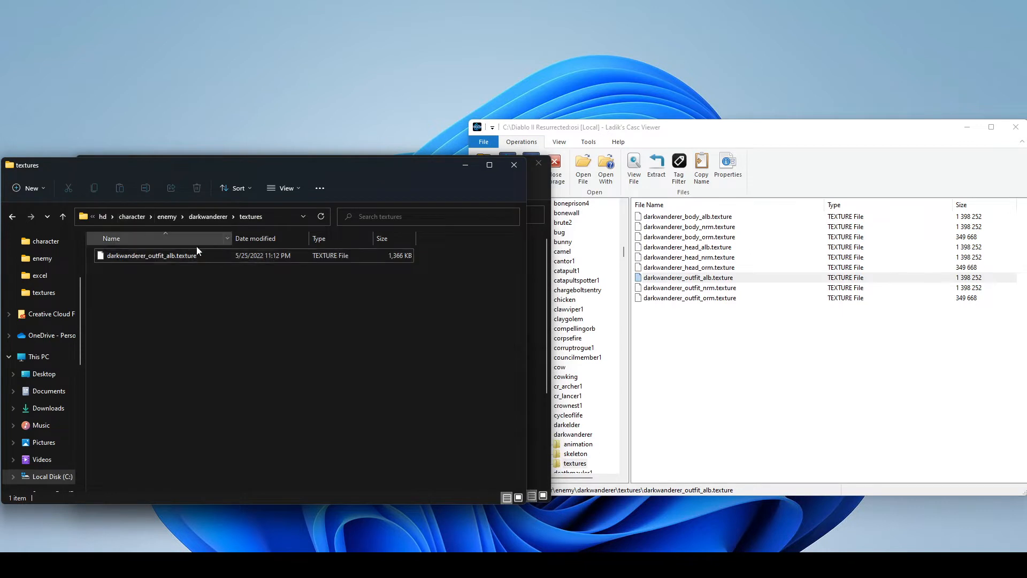
{"action": "left_click", "coordinate": [167, 216]}
- Extract darkwanderer.json from data\hd\character\enemy in Ladik's Casc Viewer into the mod's enemy folder
{"action": "left_click", "coordinate": [751, 391]}
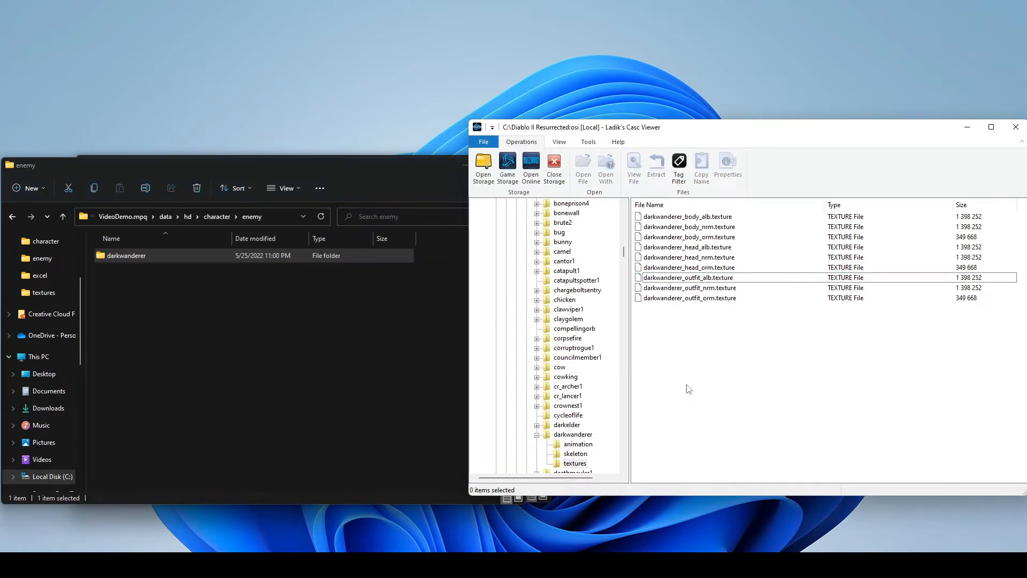
{"action": "left_click_drag", "start_coordinate": [623, 254], "coordinate": [623, 231]}
{"action": "left_click", "coordinate": [551, 406]}
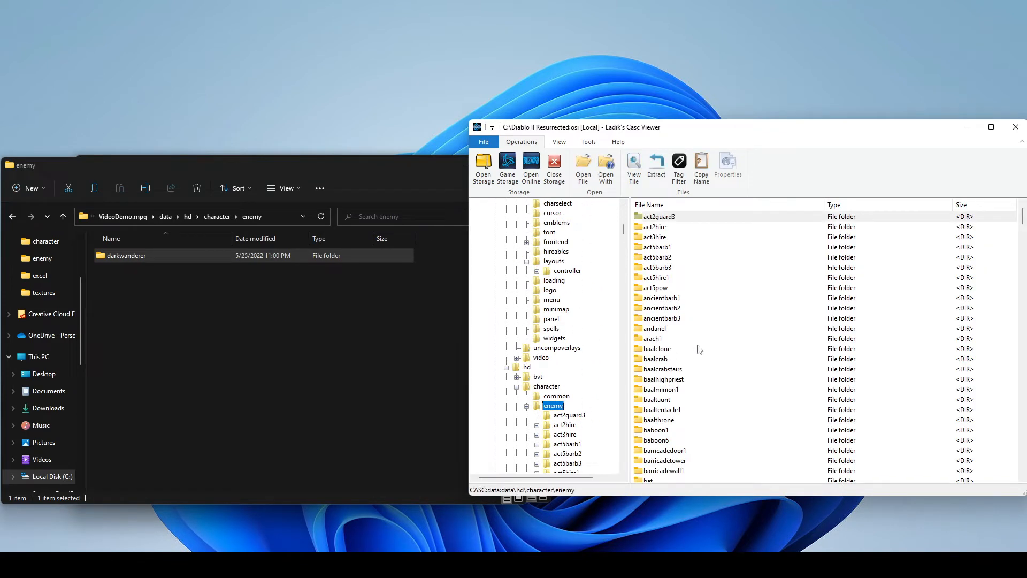
{"action": "scroll", "coordinate": [698, 348], "scroll_direction": "down", "scroll_amount": 20}
{"action": "scroll", "coordinate": [699, 350], "scroll_direction": "down", "scroll_amount": 16}
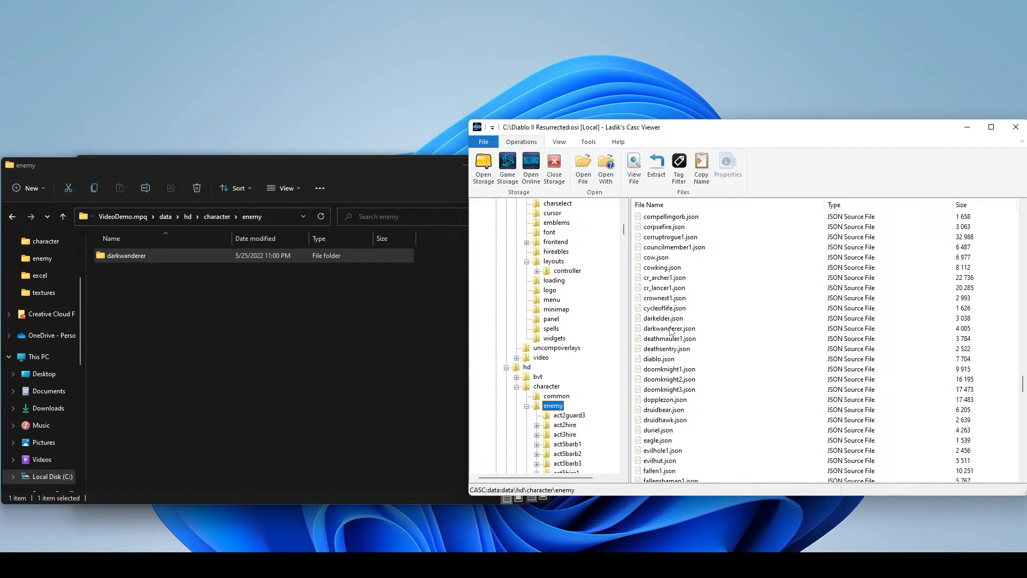
{"action": "left_click_drag", "start_coordinate": [669, 328], "coordinate": [163, 303]}
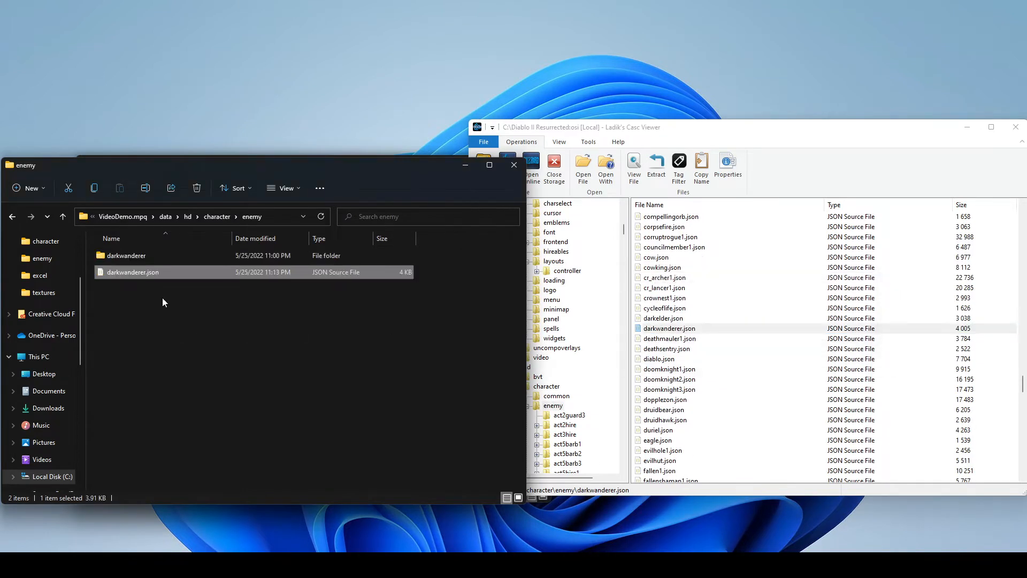
- Rename darkwanderer.json in the mod's enemy folder to npcdemo.json
{"action": "right_click", "coordinate": [131, 270]}
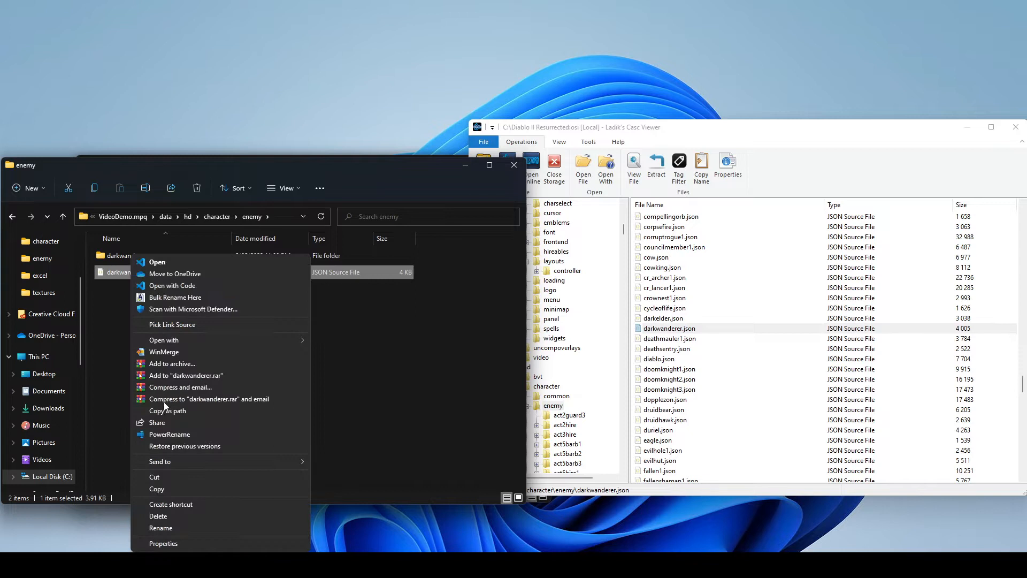
{"action": "left_click", "coordinate": [164, 528]}
{"action": "type", "text": "npcdemo"}
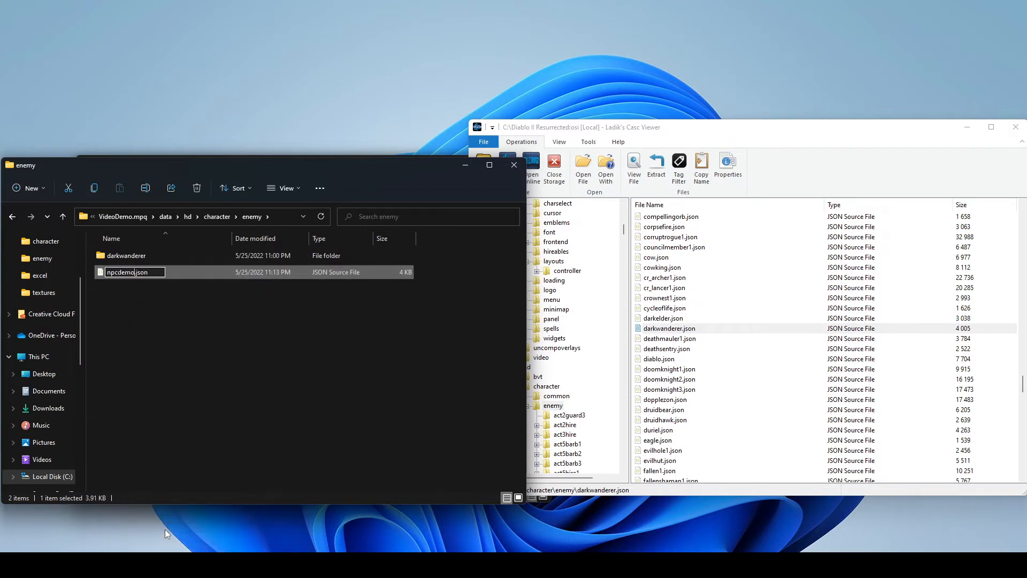
{"action": "key", "text": "Return"}
{"action": "left_click", "coordinate": [229, 456]}
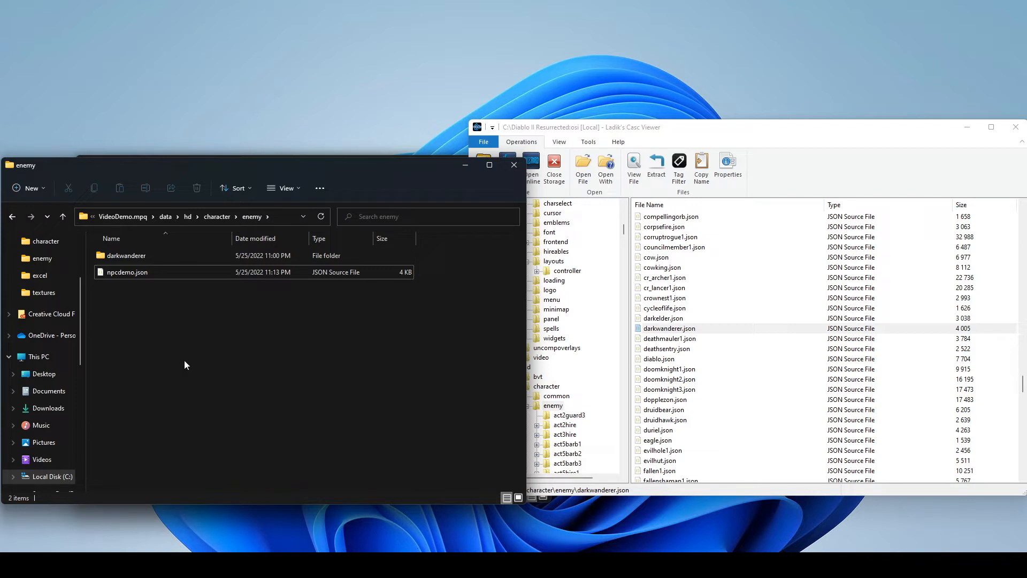
- Open monsters.json from the mod's character folder, set the npcdemo entry's value to "npcdemo", save the file and minimize the editor
{"action": "left_click", "coordinate": [213, 217]}
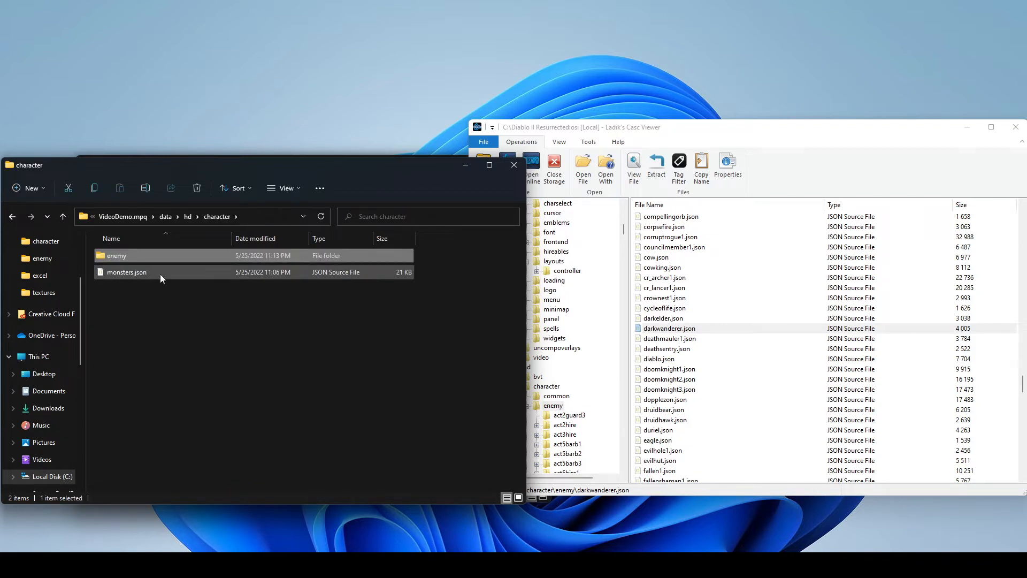
{"action": "double_click", "coordinate": [143, 275]}
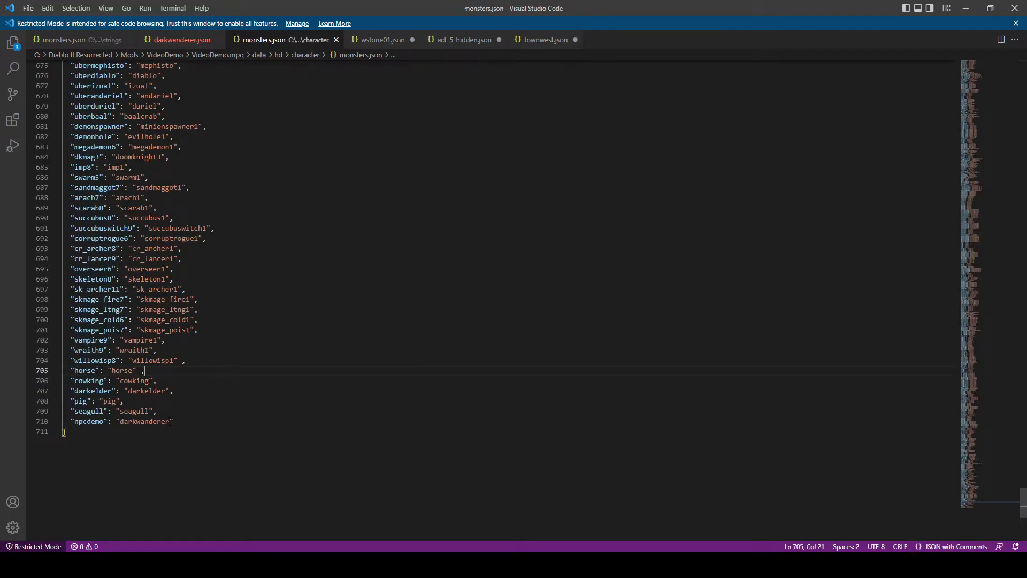
{"action": "left_click_drag", "start_coordinate": [170, 422], "coordinate": [118, 423]}
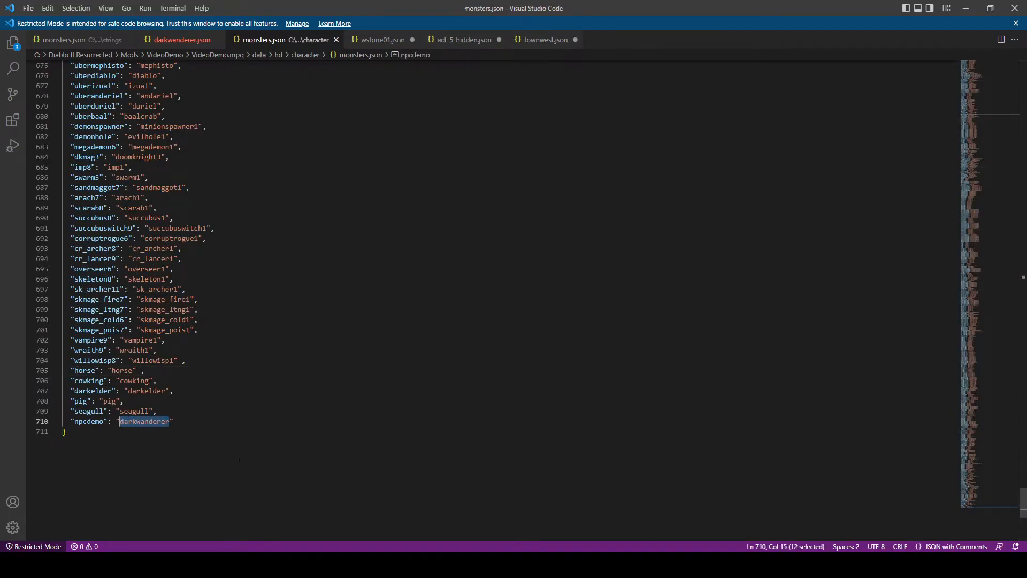
{"action": "type", "text": "npcdemo"}
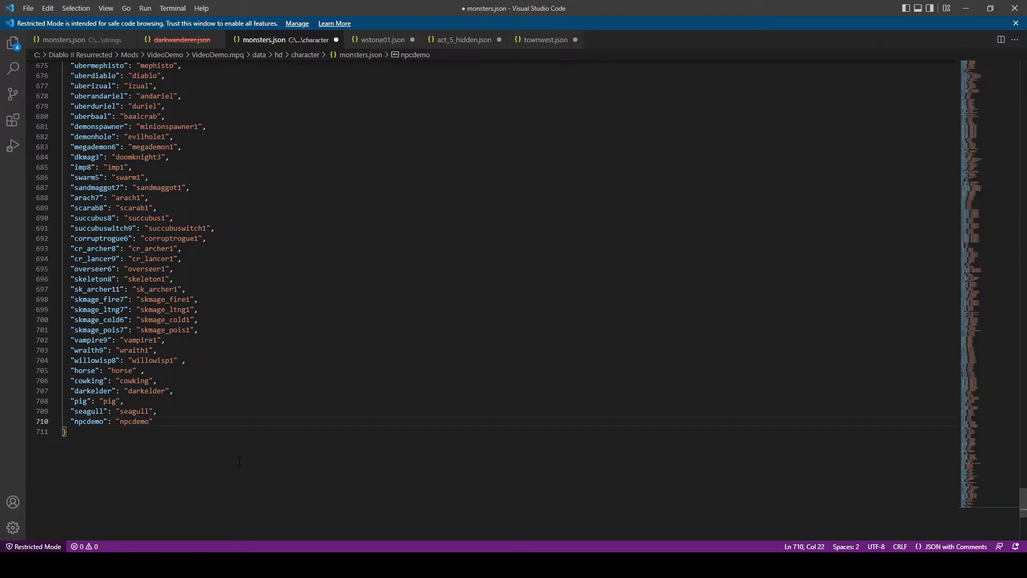
{"action": "left_click", "coordinate": [259, 407]}
{"action": "left_click", "coordinate": [28, 8]}
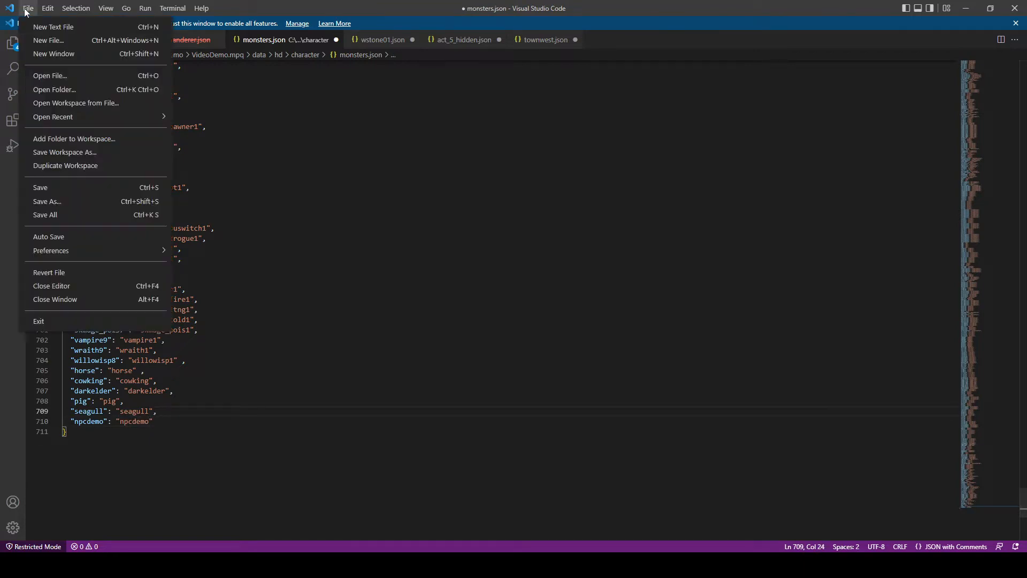
{"action": "left_click", "coordinate": [46, 191]}
{"action": "left_click", "coordinate": [966, 8]}
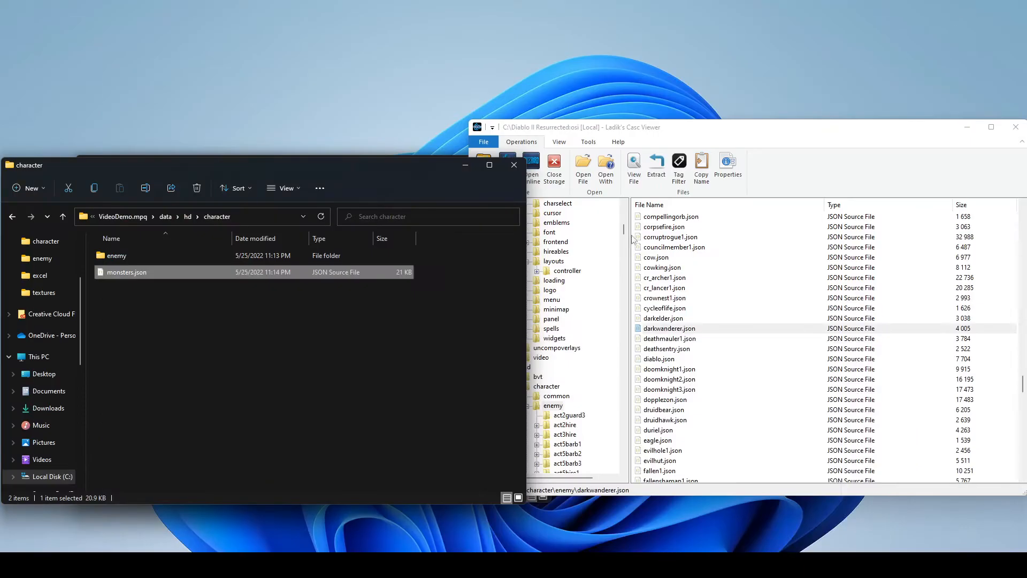
- Open the mod's enemy\darkwanderer folder in File Explorer
{"action": "left_click", "coordinate": [238, 364]}
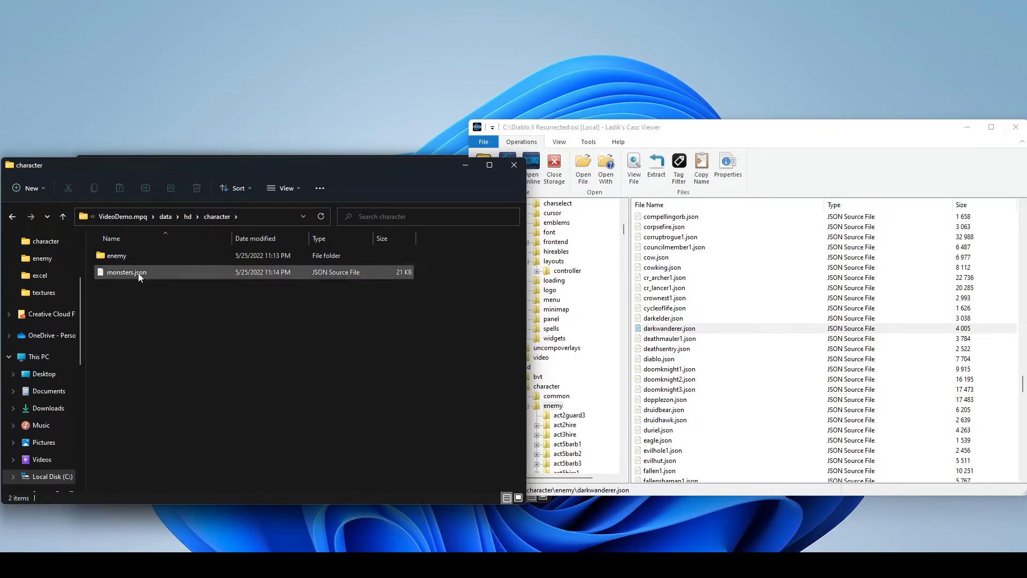
{"action": "double_click", "coordinate": [133, 257]}
{"action": "double_click", "coordinate": [133, 256]}
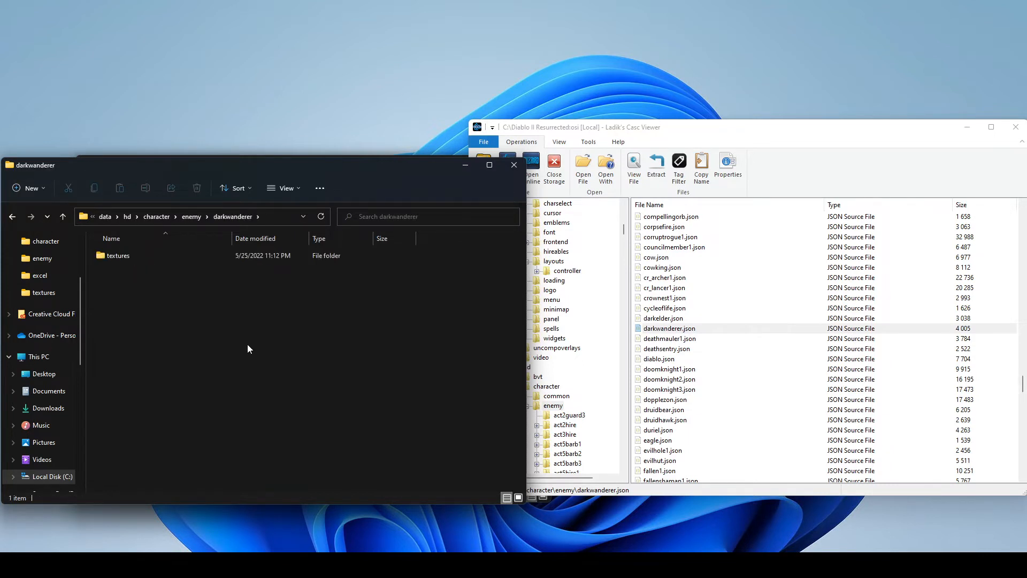
- Open the data\hd\character\enemy\darkwanderer folder in Ladik's Casc Viewer
{"action": "left_click", "coordinate": [581, 417]}
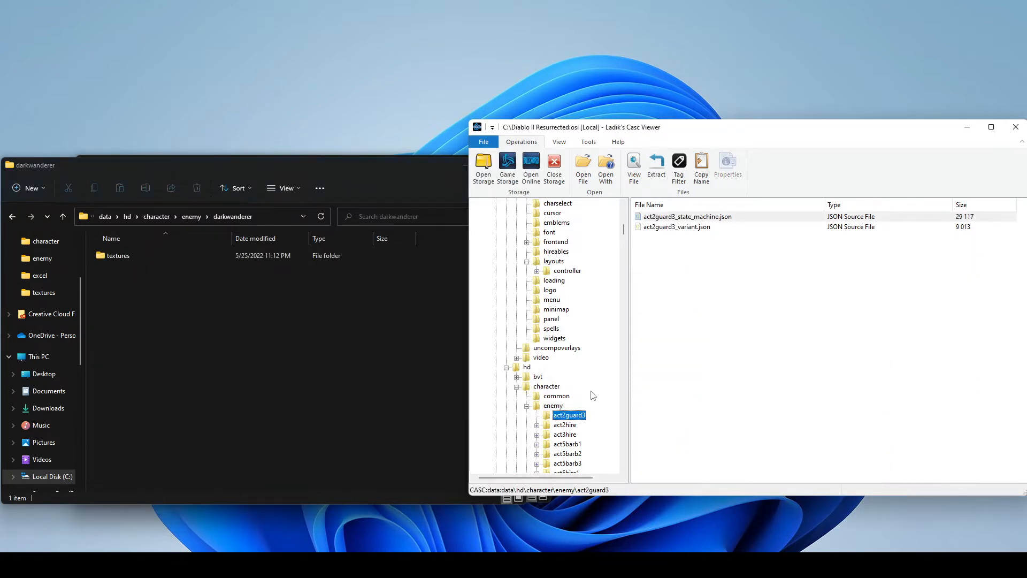
{"action": "scroll", "coordinate": [592, 395], "scroll_direction": "down", "scroll_amount": 7}
{"action": "scroll", "coordinate": [535, 388], "scroll_direction": "up", "scroll_amount": 6}
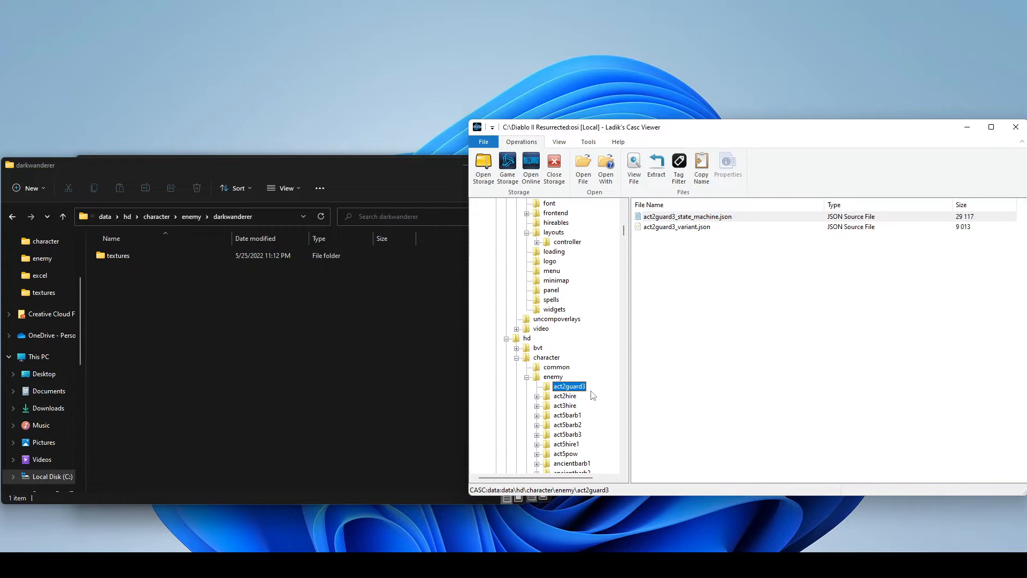
{"action": "left_click", "coordinate": [527, 378]}
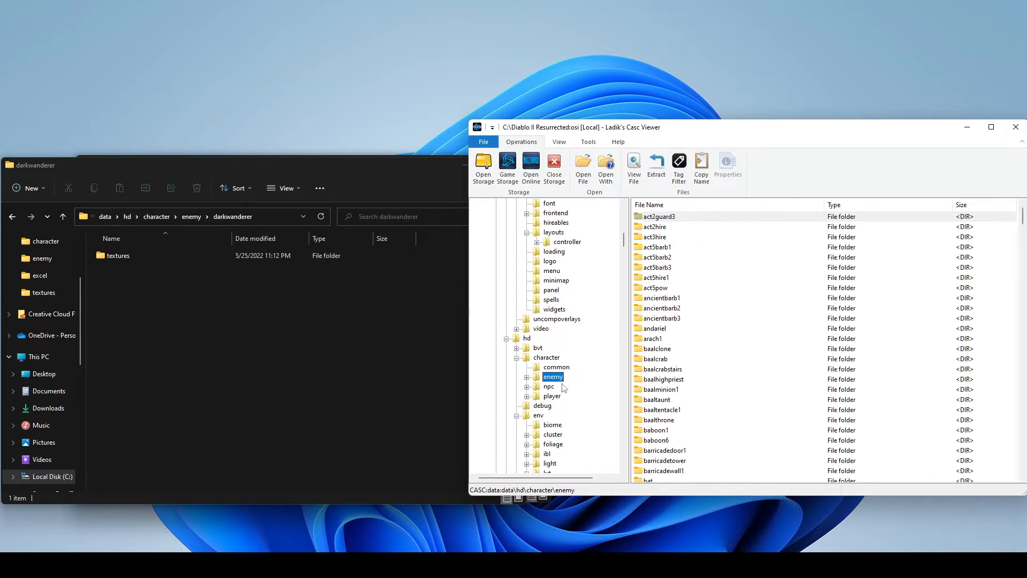
{"action": "left_click", "coordinate": [527, 377]}
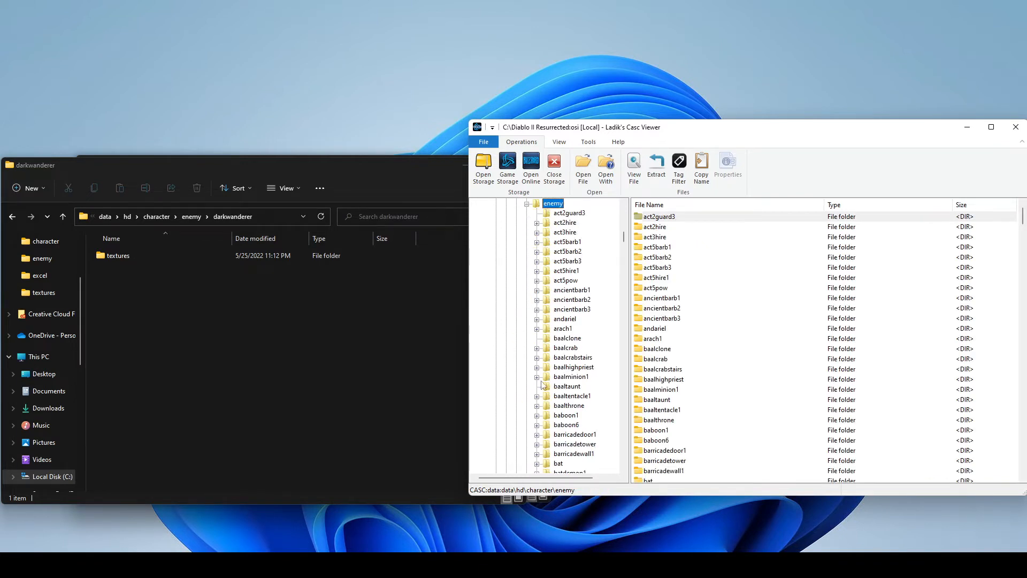
{"action": "scroll", "coordinate": [711, 293], "scroll_direction": "down", "scroll_amount": 15}
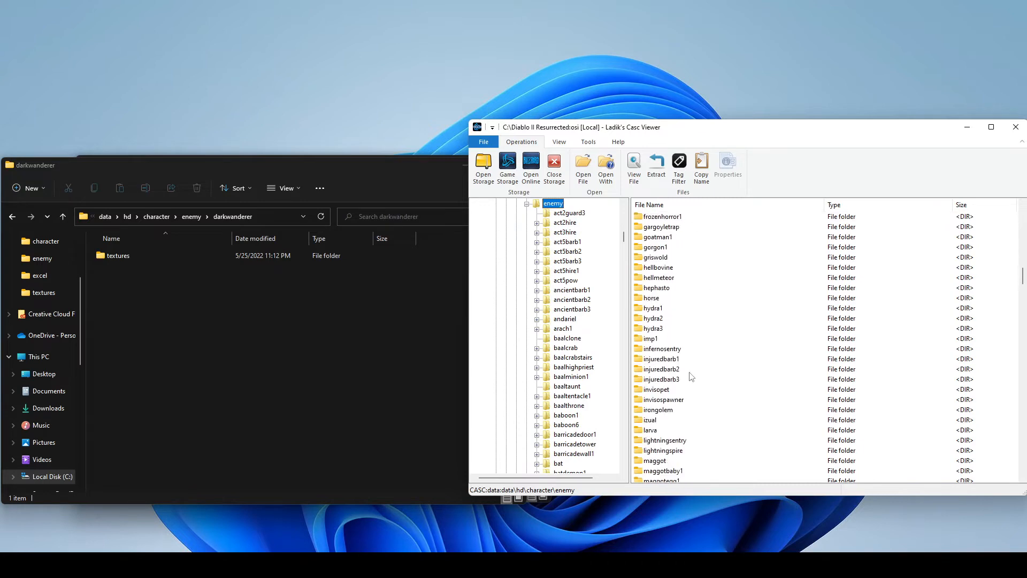
{"action": "scroll", "coordinate": [691, 366], "scroll_direction": "up", "scroll_amount": 5}
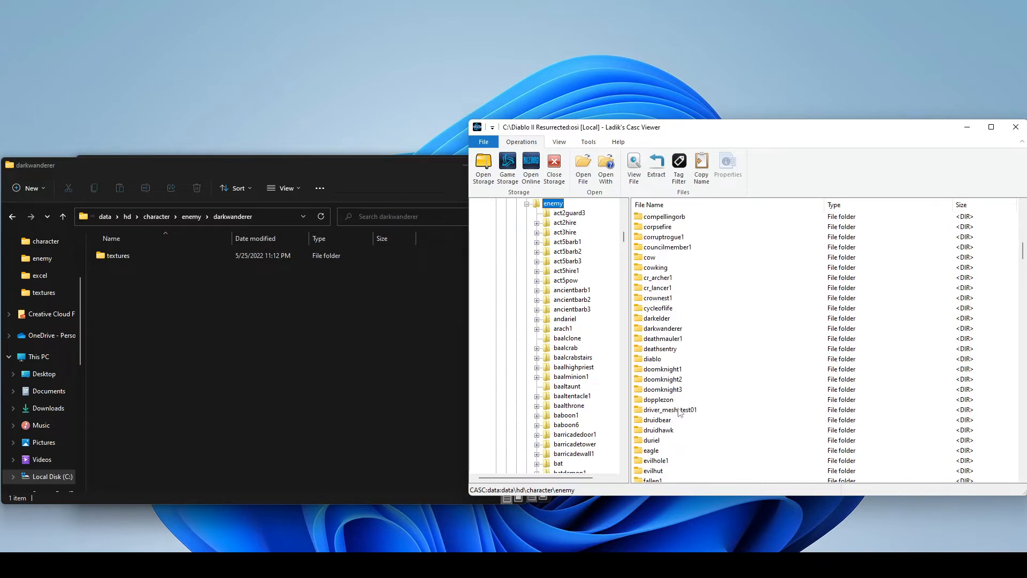
{"action": "double_click", "coordinate": [674, 329]}
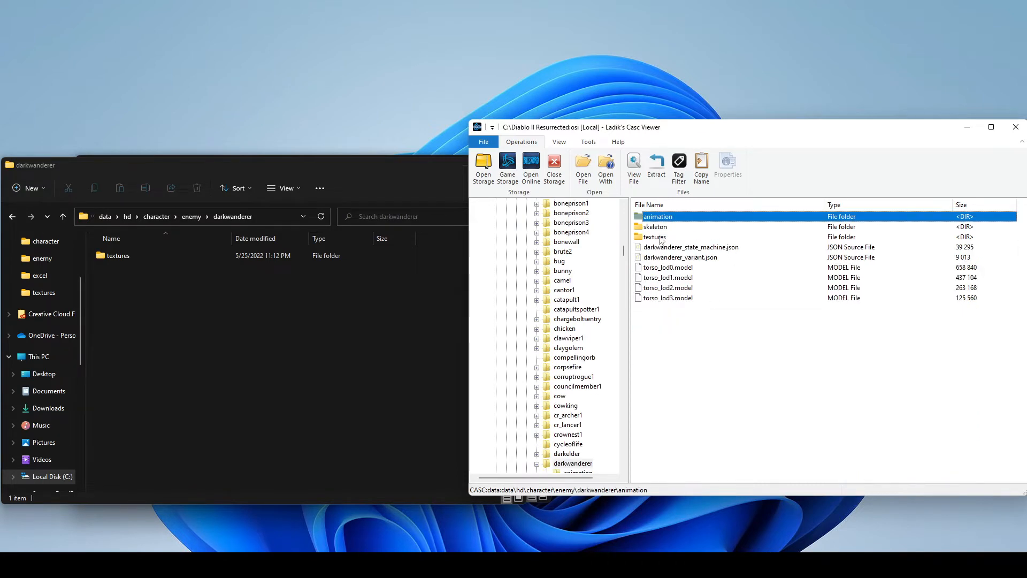
- Extract torso_lod3.model from Ladik's Casc Viewer into the mod's darkwanderer folder
{"action": "left_click", "coordinate": [683, 278]}
{"action": "left_click", "coordinate": [661, 299]}
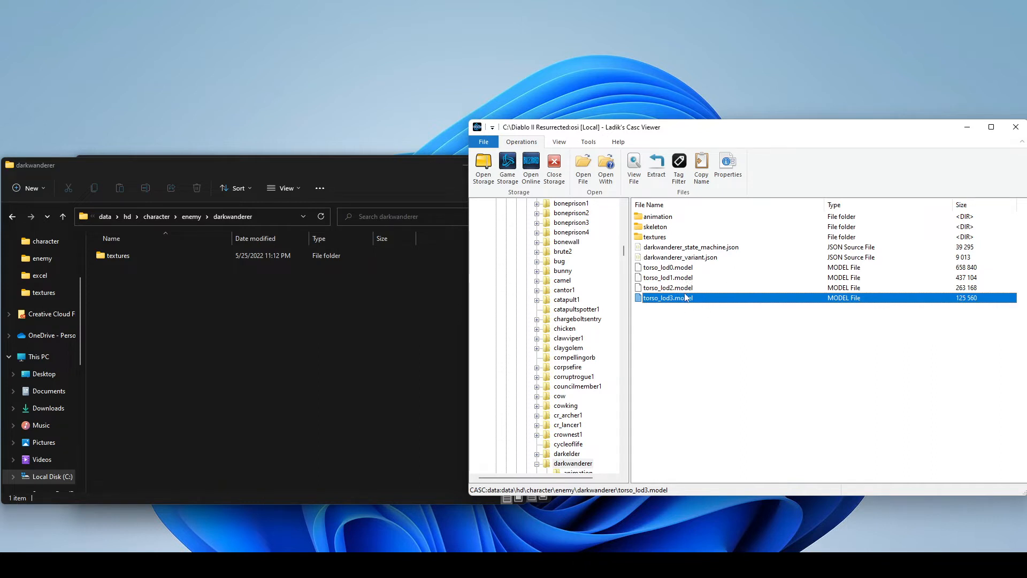
{"action": "left_click_drag", "start_coordinate": [690, 304], "coordinate": [368, 316]}
{"action": "left_click_drag", "start_coordinate": [160, 307], "coordinate": [159, 306]}
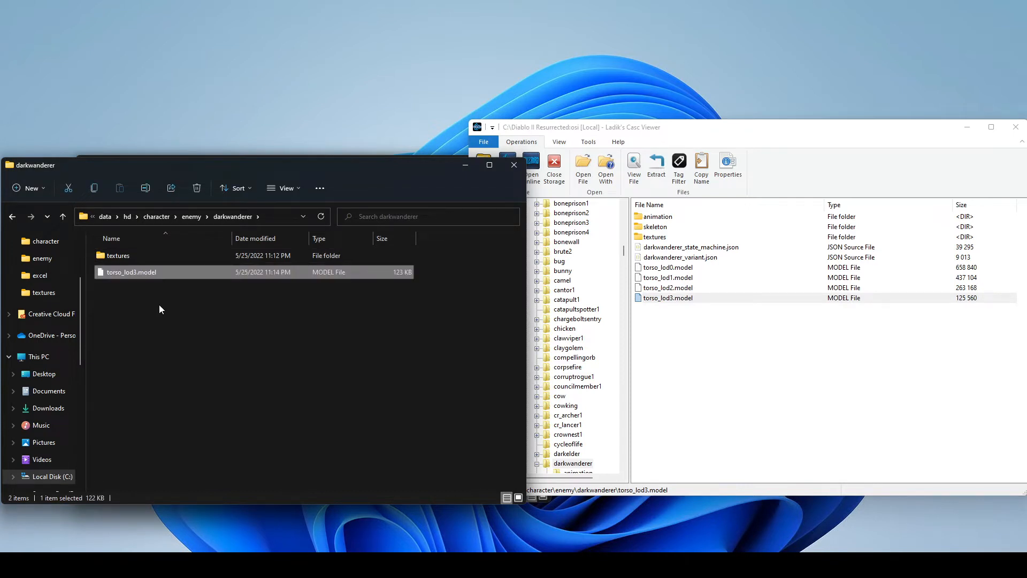
{"action": "left_click", "coordinate": [145, 311]}
{"action": "left_click", "coordinate": [132, 273]}
{"action": "left_click", "coordinate": [300, 359]}
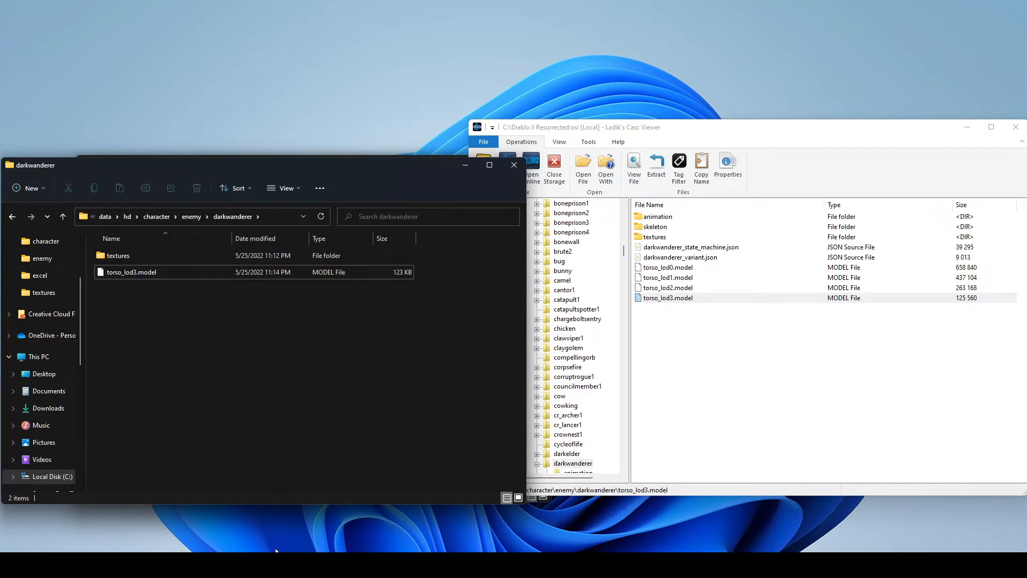
- Switch to the browser, review the D2R MoPaH v0.1 entry on the D2R Modding utilities page, and minimize the browser
{"action": "left_click", "coordinate": [261, 542]}
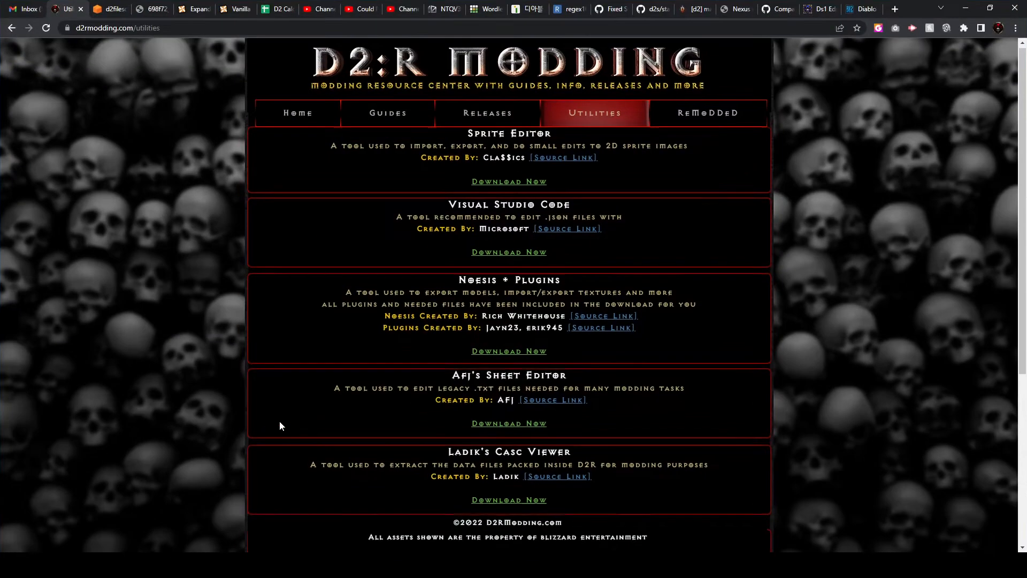
{"action": "scroll", "coordinate": [279, 421], "scroll_direction": "down", "scroll_amount": 5}
{"action": "left_click_drag", "start_coordinate": [569, 357], "coordinate": [424, 356]}
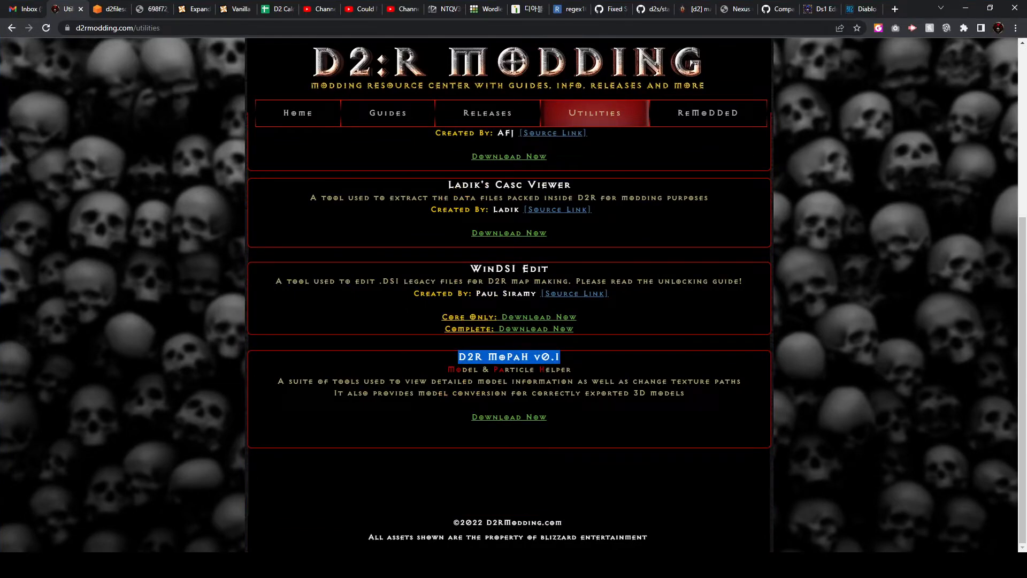
{"action": "left_click_drag", "start_coordinate": [573, 371], "coordinate": [456, 371]}
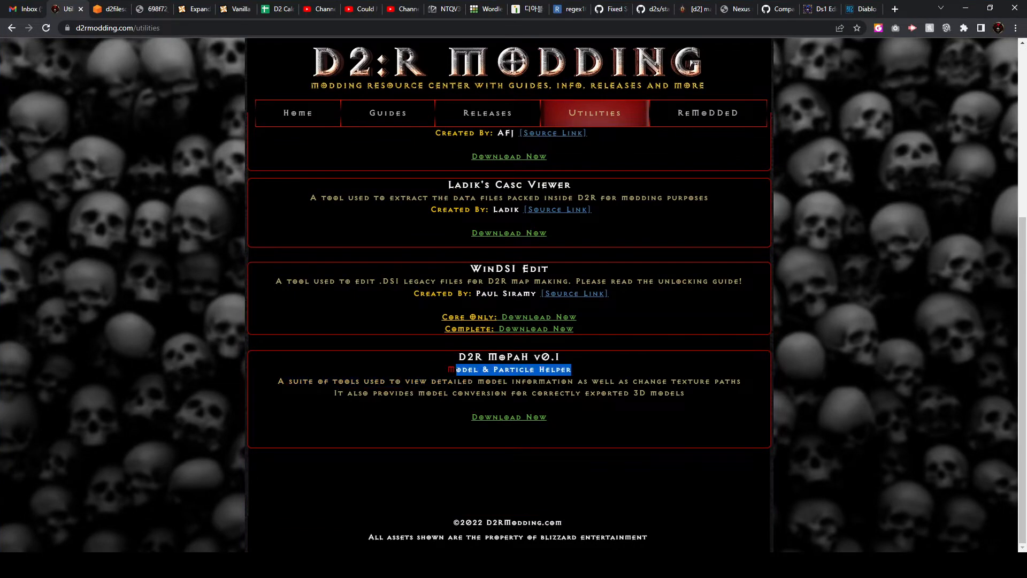
{"action": "left_click", "coordinate": [491, 378]}
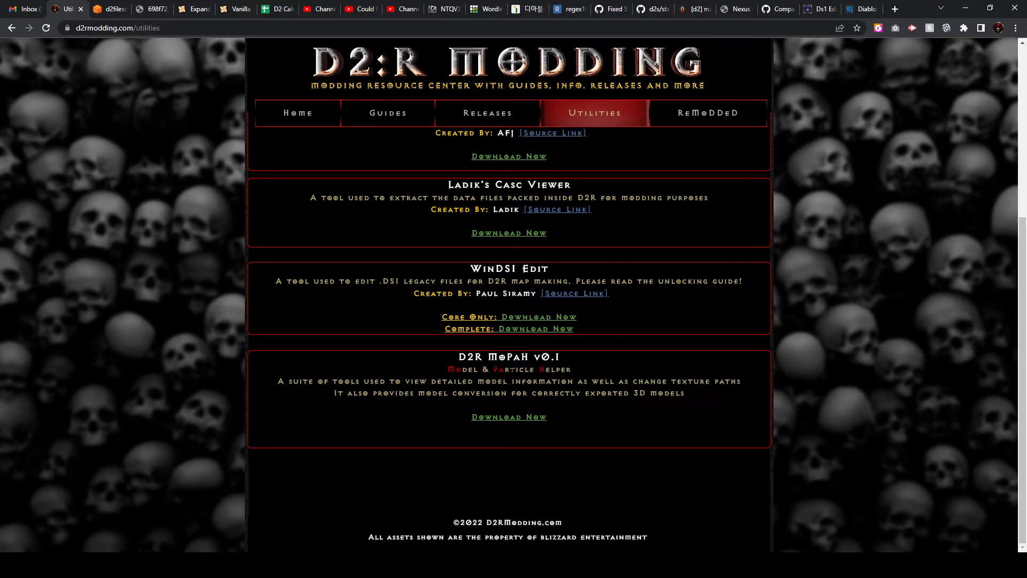
{"action": "left_click_drag", "start_coordinate": [556, 371], "coordinate": [456, 363]}
{"action": "left_click", "coordinate": [458, 366]}
{"action": "left_click", "coordinate": [962, 9]}
- Switch to the D2R_MoPaH_0.1.zip archive in WinRAR, launch gr2_viewer.exe to view its interface and close it
{"action": "mouse_move", "coordinate": [691, 562]}
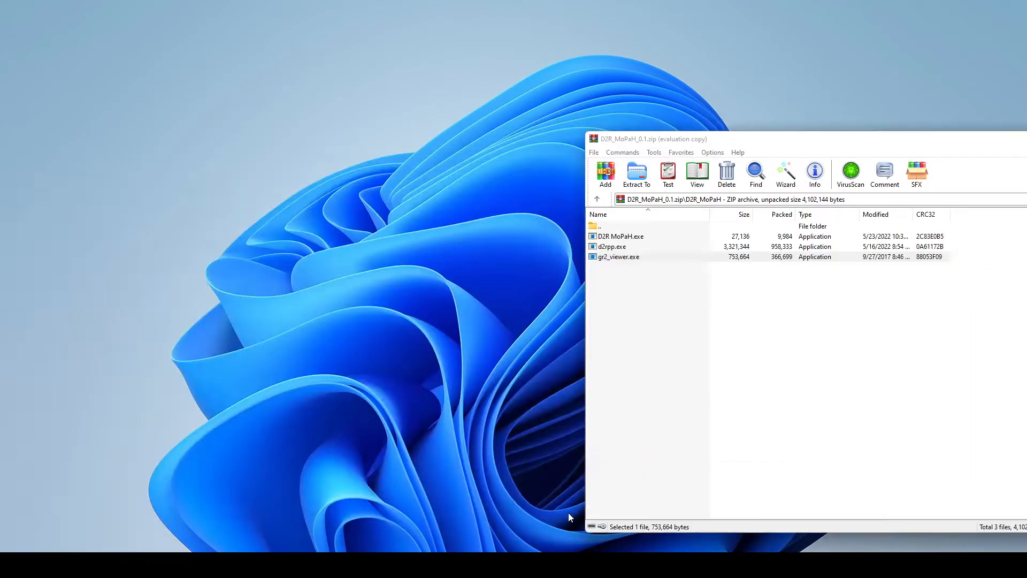
{"action": "left_click", "coordinate": [570, 514]}
{"action": "left_click", "coordinate": [647, 326]}
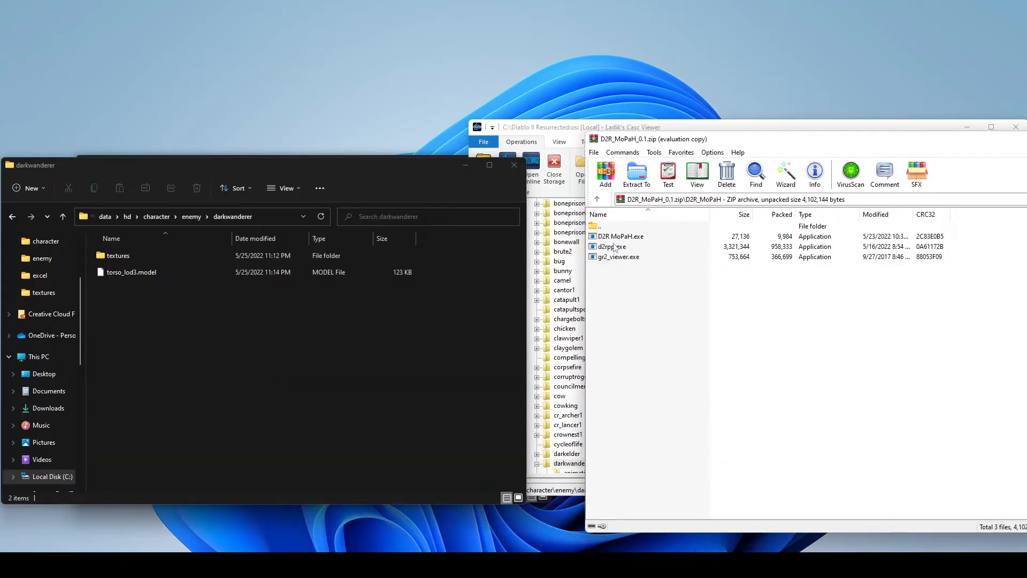
{"action": "left_click", "coordinate": [619, 239]}
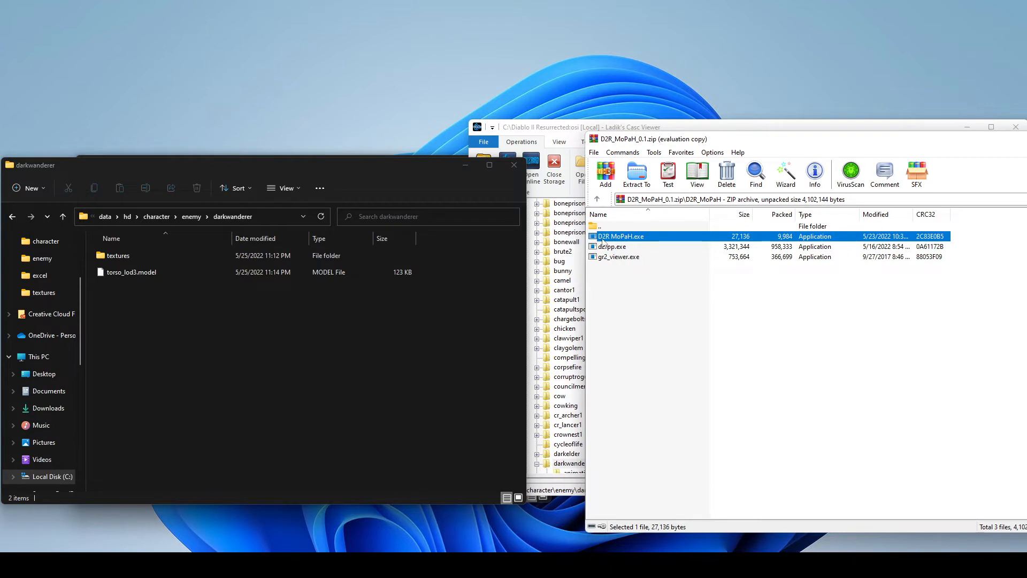
{"action": "left_click", "coordinate": [611, 258]}
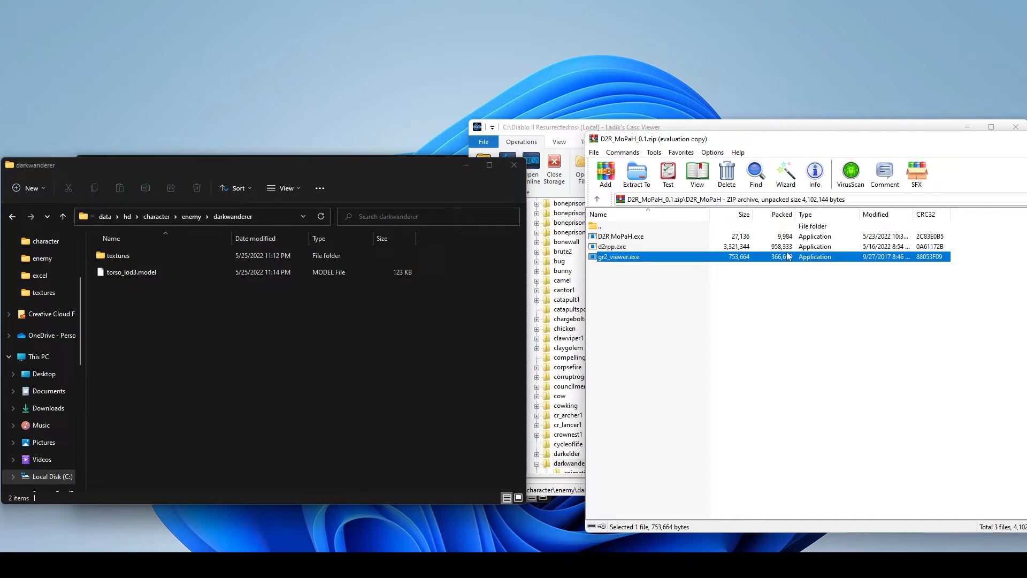
{"action": "double_click", "coordinate": [698, 257]}
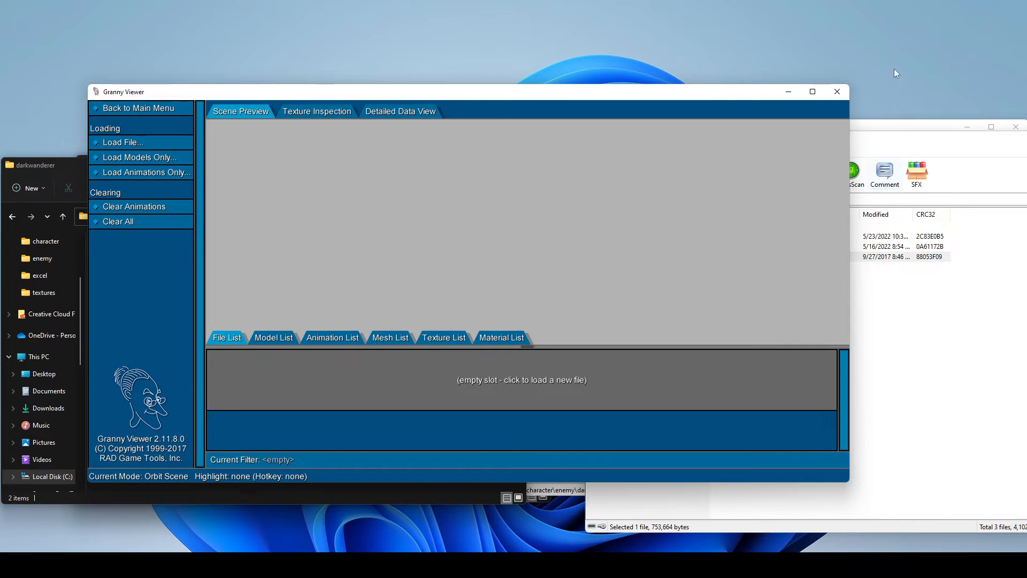
{"action": "left_click", "coordinate": [837, 92]}
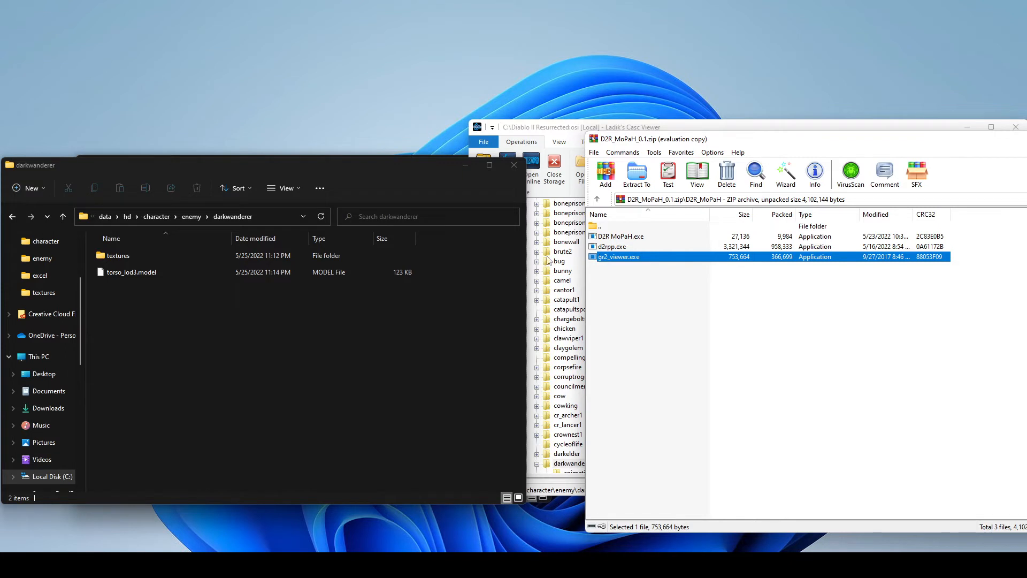
- Rename torso_lod3.model in the mod's darkwanderer folder to torso_lod3.model.gr2 and return to the D2R_MoPaH_0.1.zip archive
{"action": "left_click", "coordinate": [159, 275]}
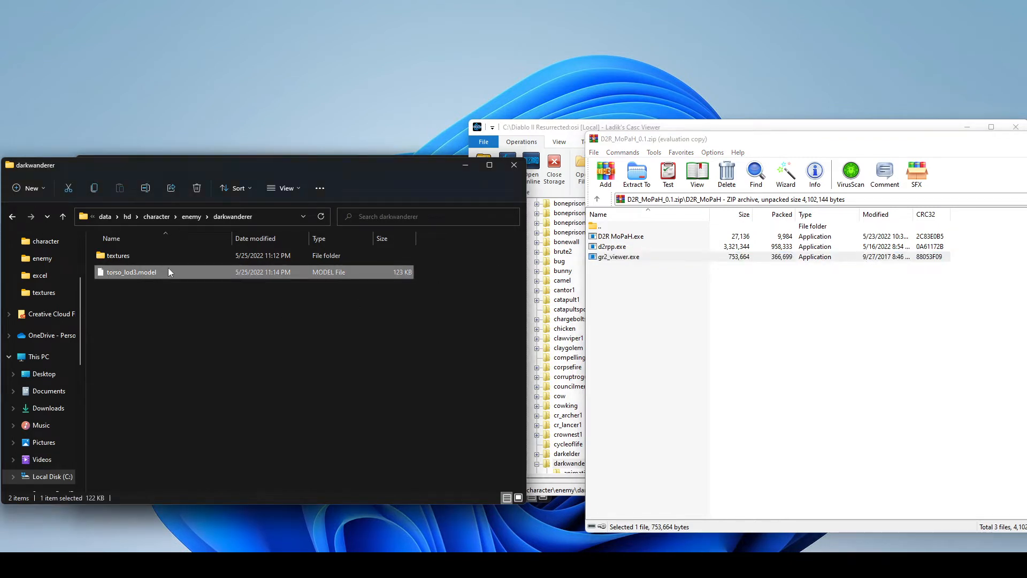
{"action": "right_click", "coordinate": [170, 272]}
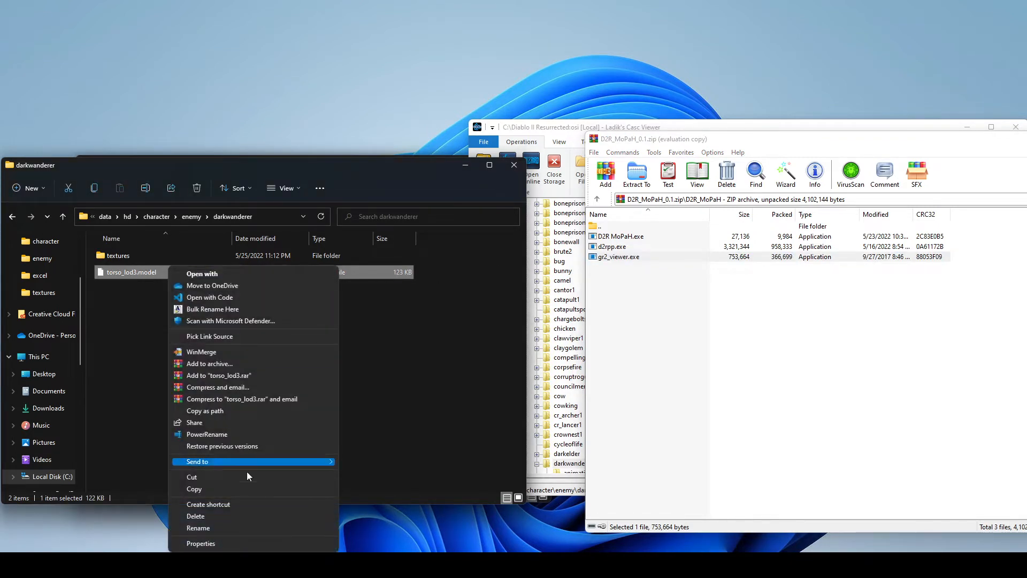
{"action": "left_click", "coordinate": [226, 528]}
{"action": "left_click", "coordinate": [168, 270]}
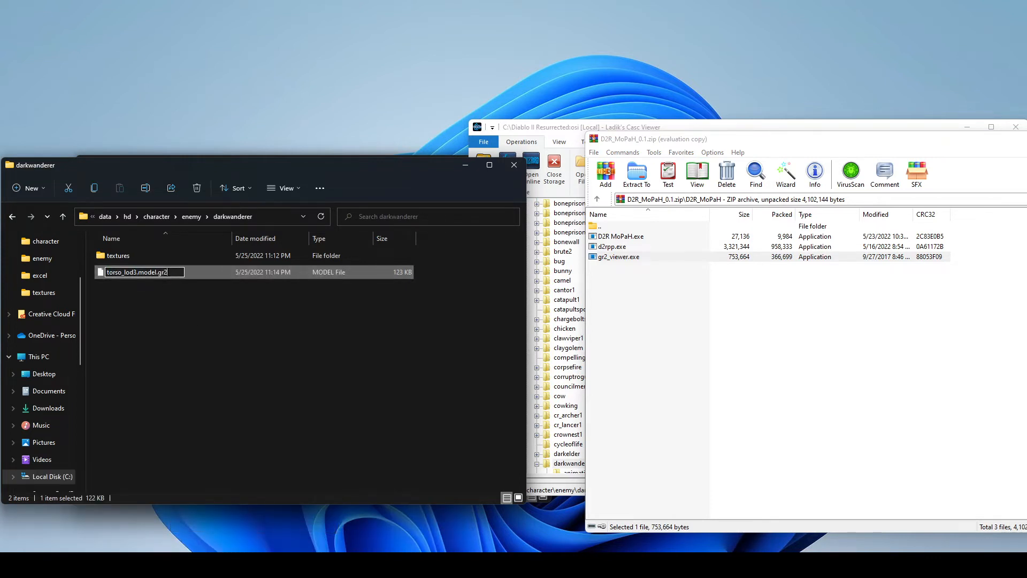
{"action": "key", "text": "Return"}
{"action": "left_click", "coordinate": [567, 286]}
{"action": "left_click", "coordinate": [612, 265]}
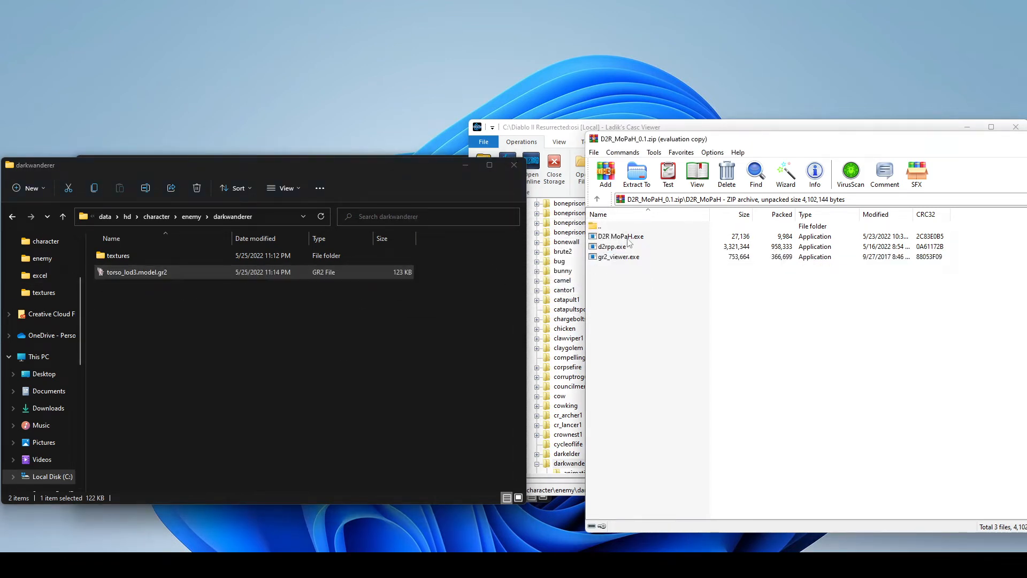
- Open torso_lod3.model.gr2 in Granny Viewer, turn the model to face front and examine its texture list down to the last entry
{"action": "double_click", "coordinate": [619, 257]}
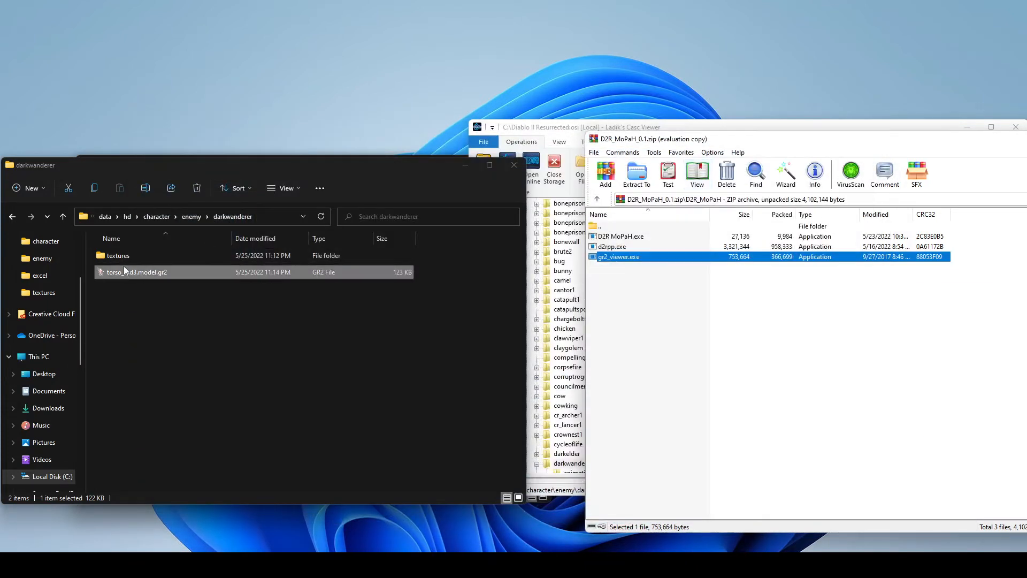
{"action": "double_click", "coordinate": [124, 271]}
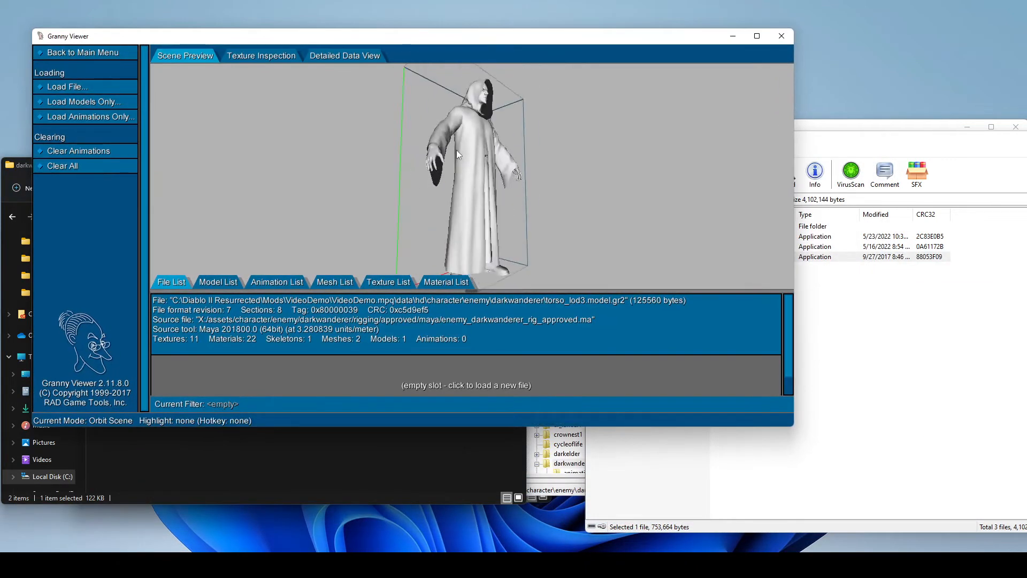
{"action": "left_click_drag", "start_coordinate": [457, 154], "coordinate": [433, 159]}
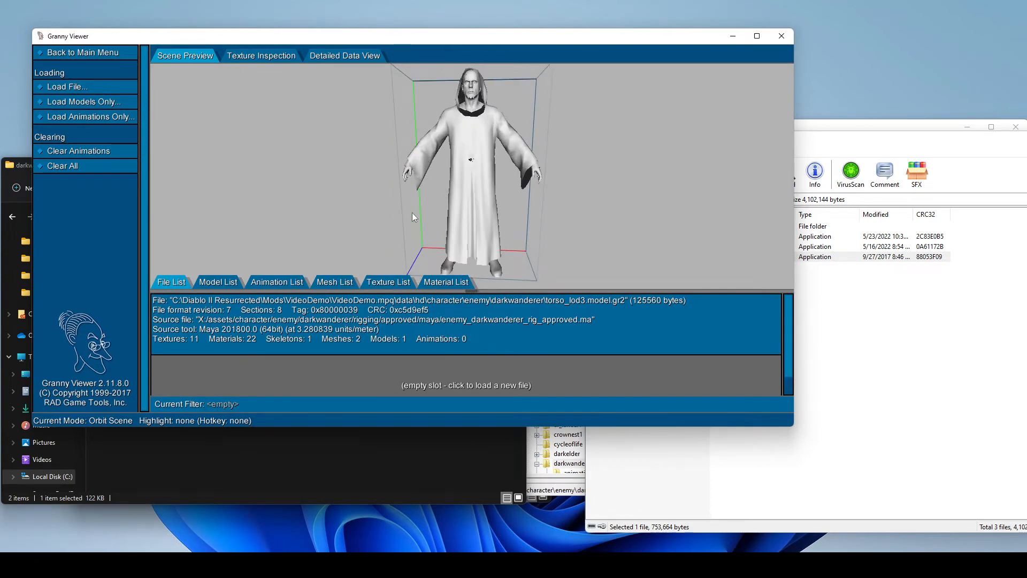
{"action": "left_click", "coordinate": [390, 281]}
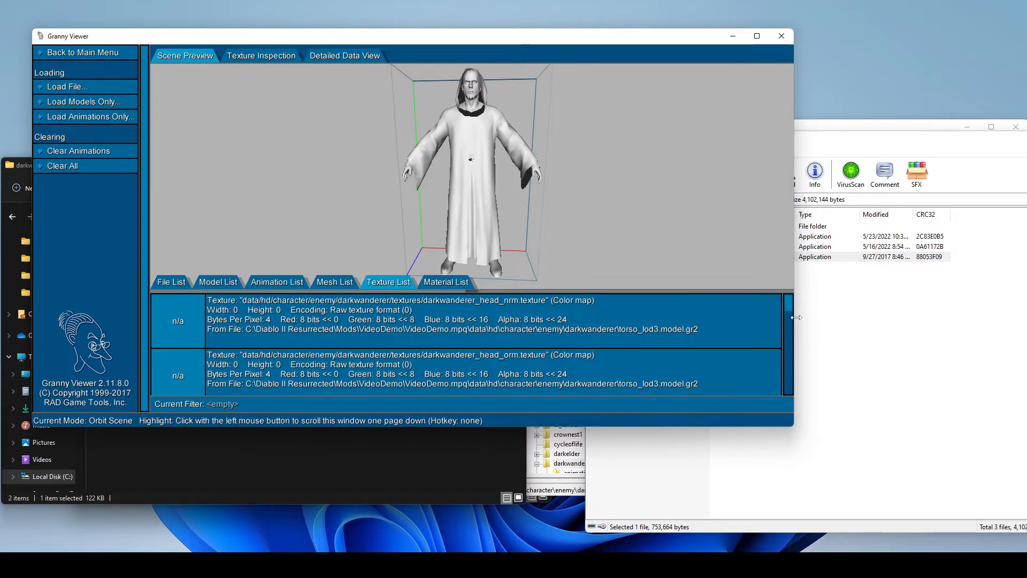
{"action": "left_click_drag", "start_coordinate": [787, 301], "coordinate": [795, 393]}
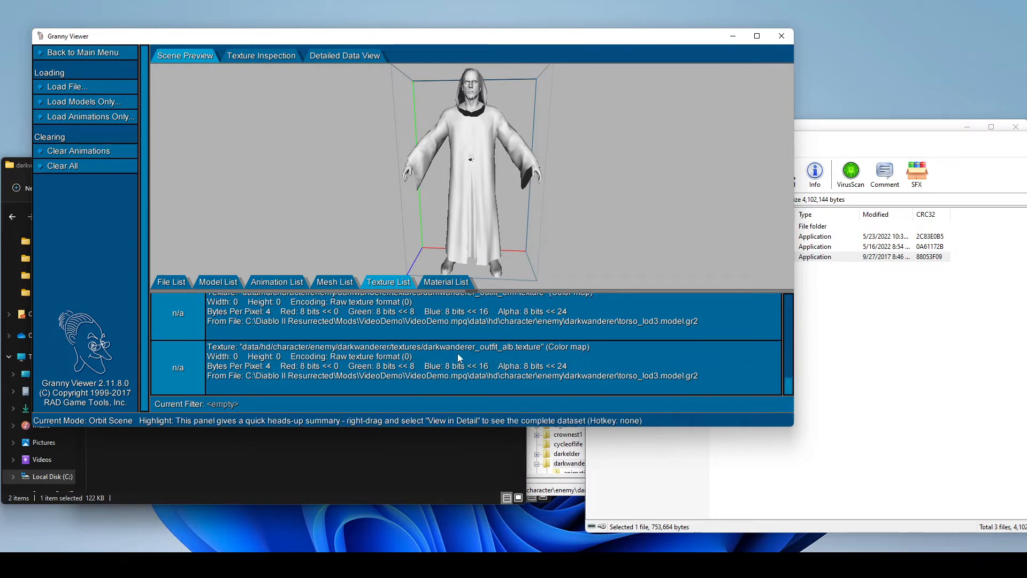
- Compare the file in the darkwanderer textures folder with the texture paths listed in Granny Viewer, counting through the entries, and minimize the viewer
{"action": "left_click_drag", "start_coordinate": [304, 35], "coordinate": [506, 114]}
{"action": "left_click", "coordinate": [122, 258]}
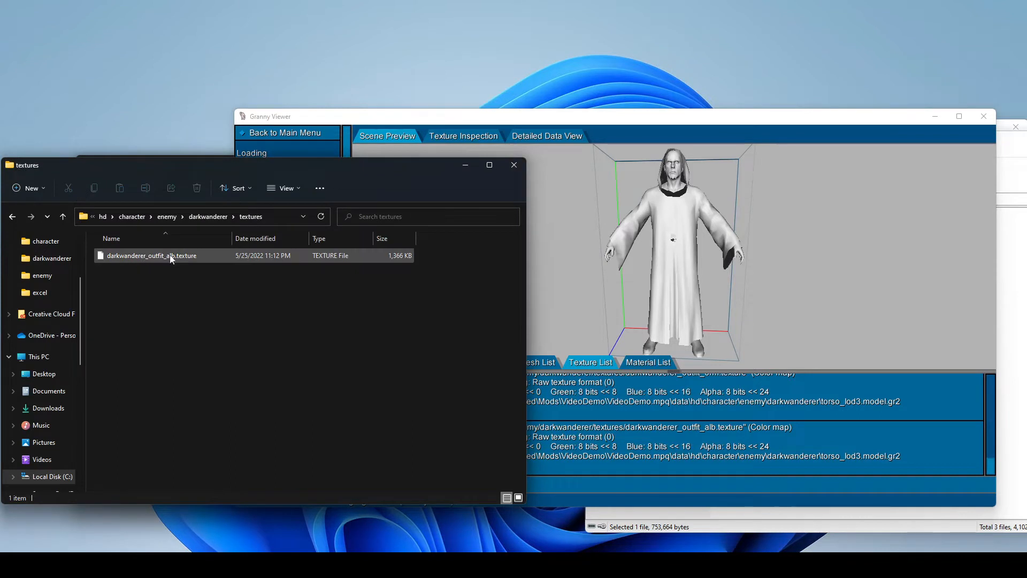
{"action": "left_click", "coordinate": [549, 259]}
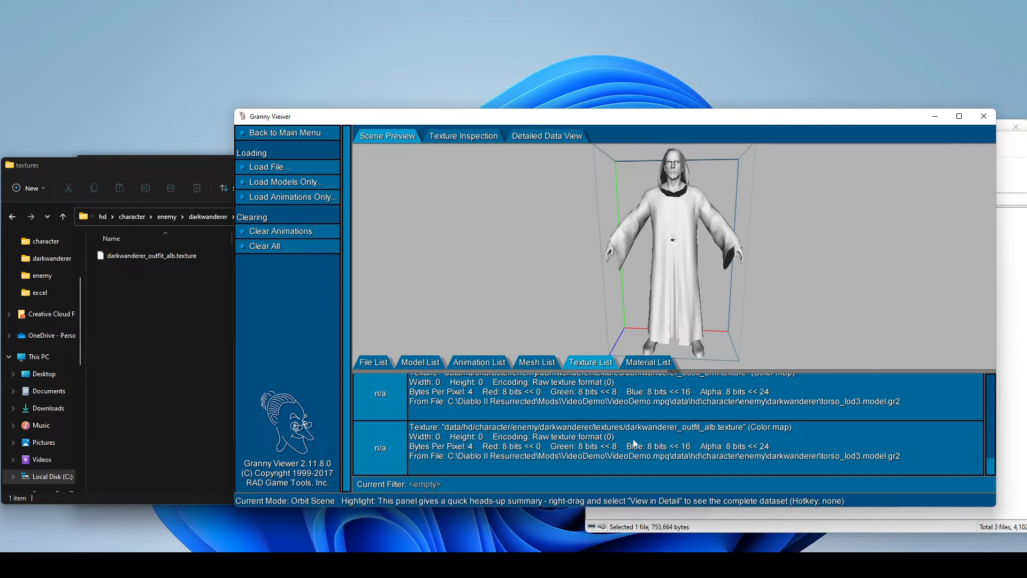
{"action": "left_click_drag", "start_coordinate": [990, 466], "coordinate": [989, 381]}
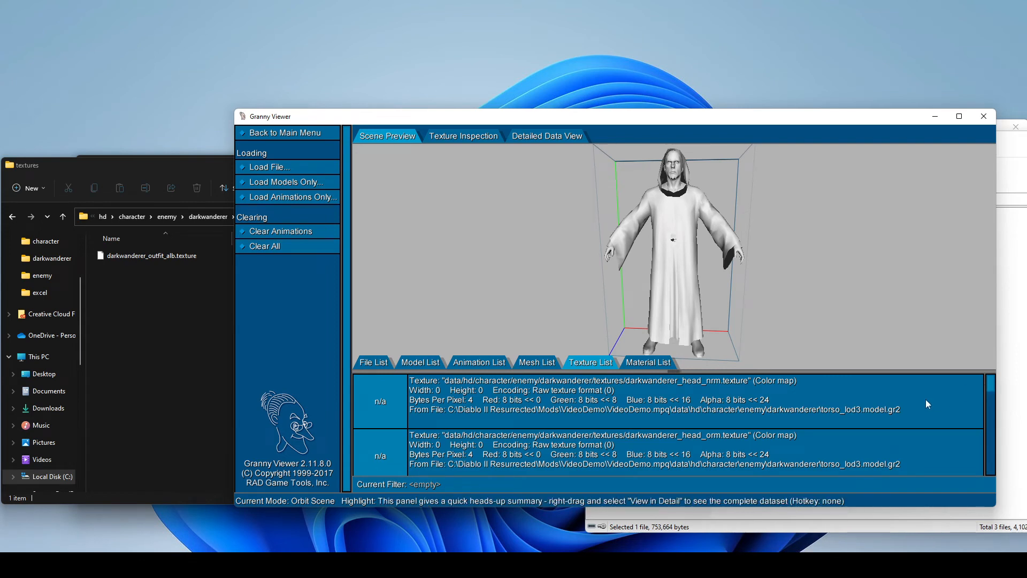
{"action": "left_click_drag", "start_coordinate": [991, 380], "coordinate": [991, 477]}
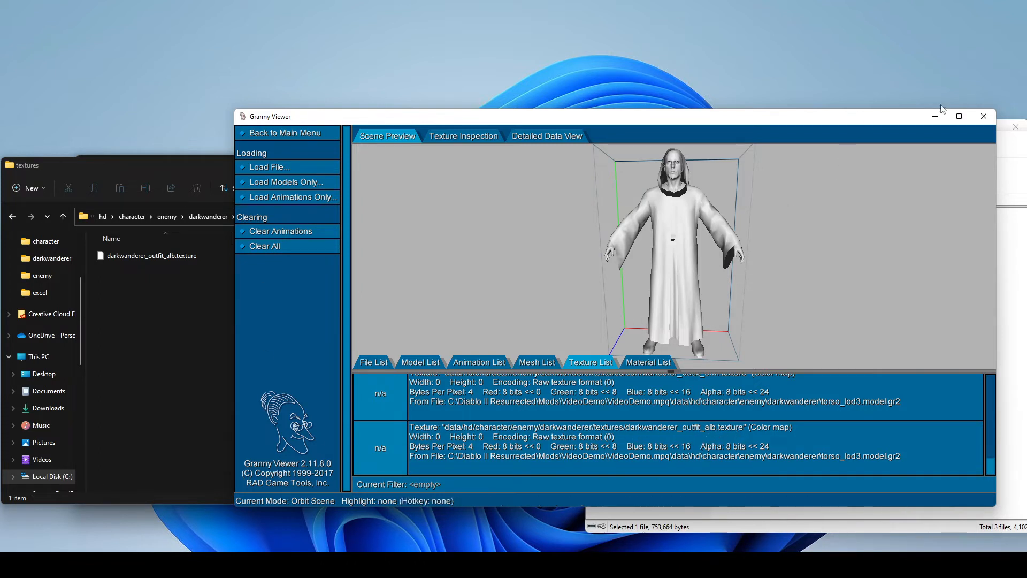
{"action": "left_click", "coordinate": [929, 120]}
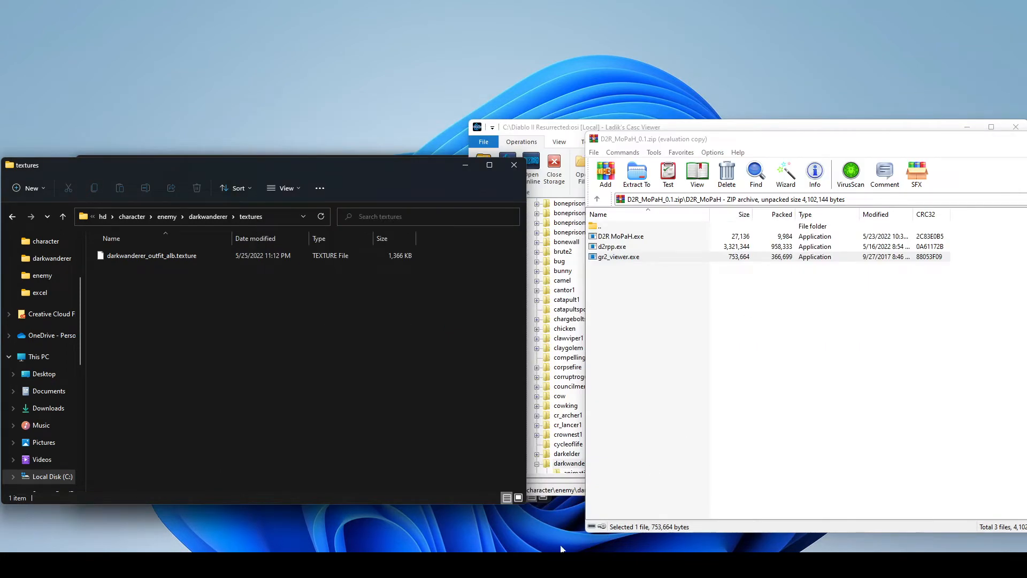
- Switch to D2R MoPaH, close the previously filled window and load torso_lod3.model.gr2 from the darkwanderer folder in the fresh one
{"action": "left_click", "coordinate": [556, 565]}
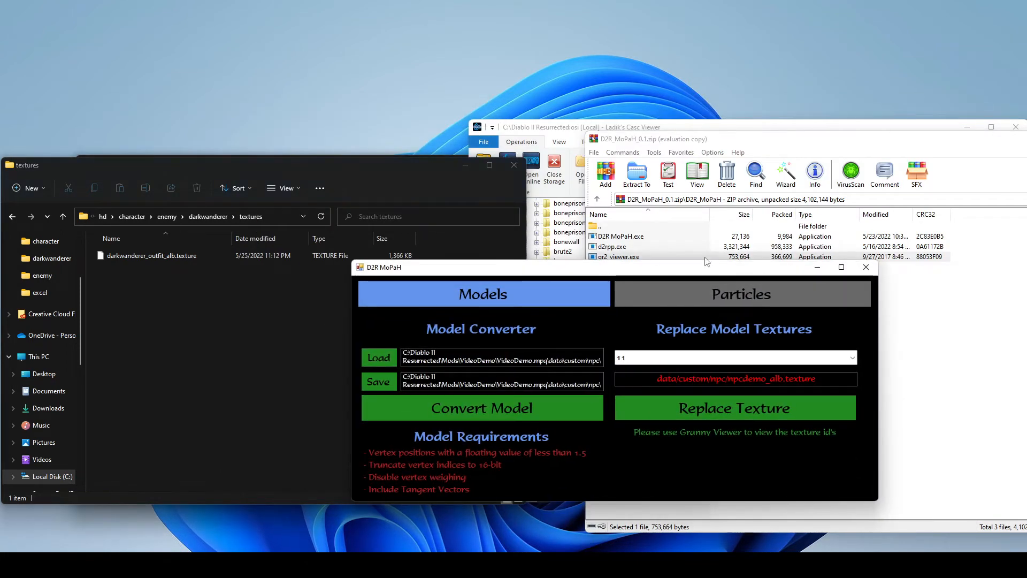
{"action": "left_click", "coordinate": [867, 269]}
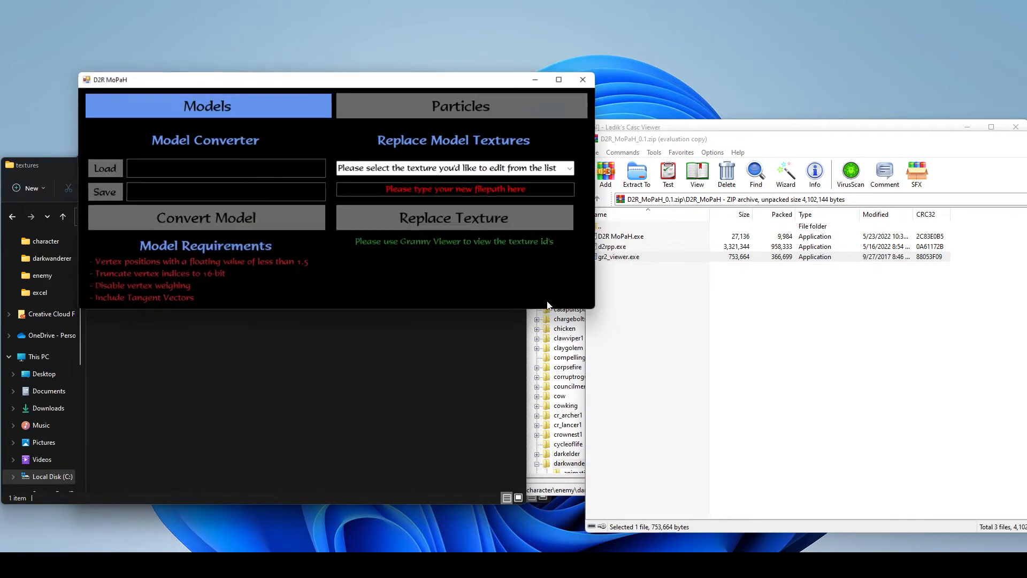
{"action": "left_click_drag", "start_coordinate": [258, 81], "coordinate": [580, 218]}
{"action": "left_click", "coordinate": [417, 308]}
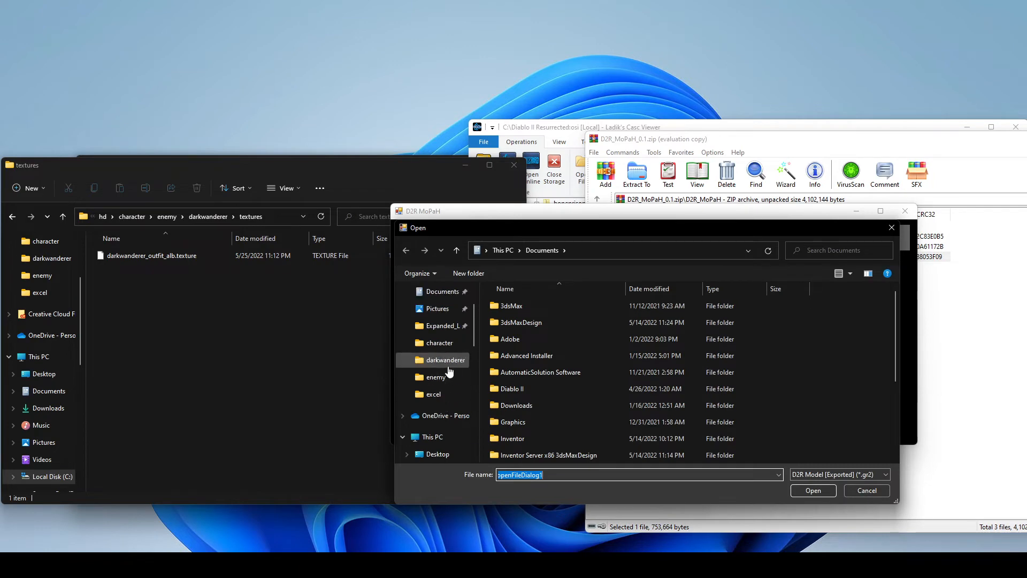
{"action": "left_click", "coordinate": [446, 359]}
{"action": "left_click", "coordinate": [550, 323]}
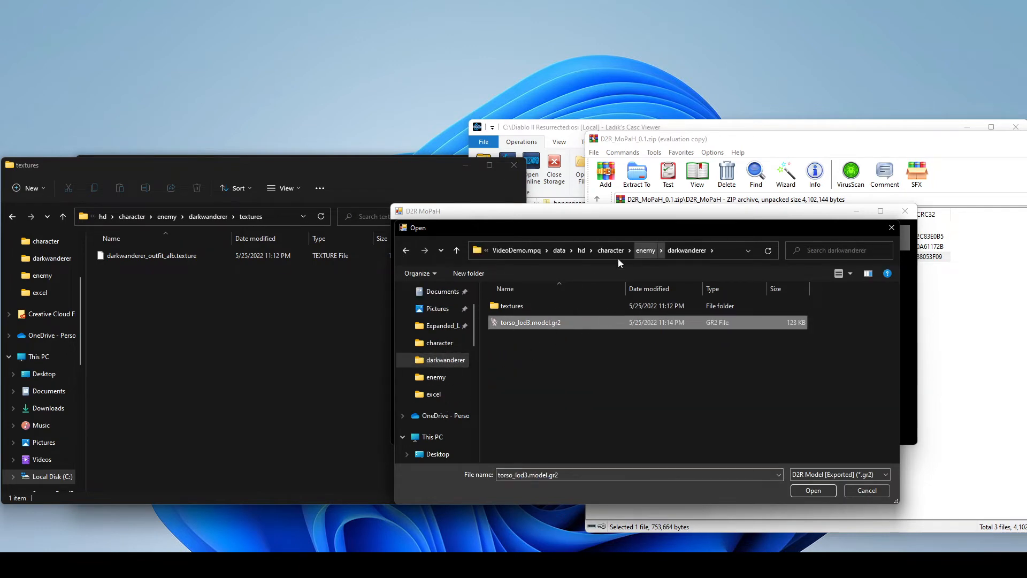
{"action": "double_click", "coordinate": [534, 321]}
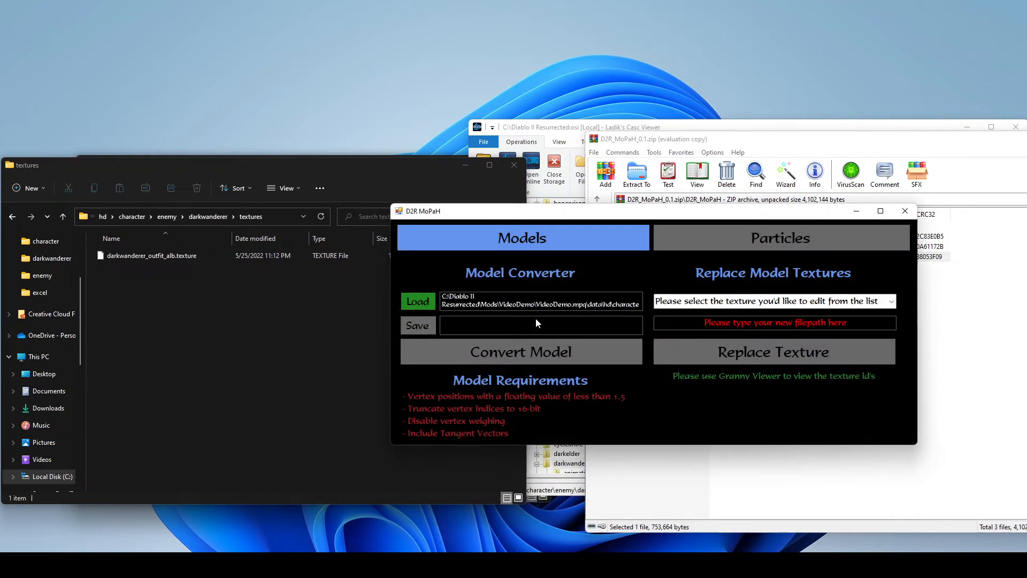
- Set the model's output file to torso_lod33.model.gr2 in the darkwanderer folder
{"action": "left_click", "coordinate": [426, 326]}
{"action": "left_click", "coordinate": [532, 326]}
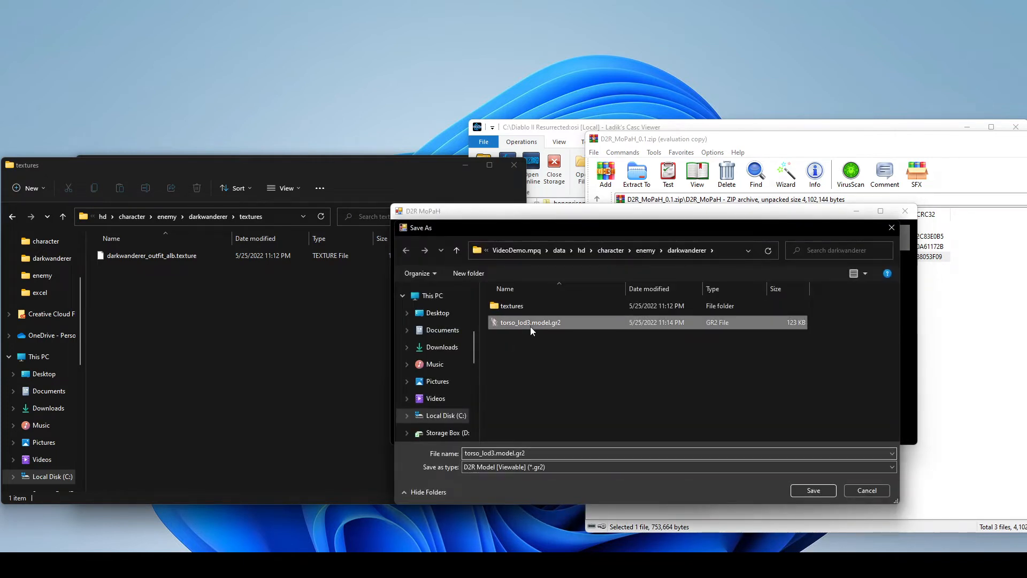
{"action": "left_click", "coordinate": [487, 454]}
{"action": "left_click", "coordinate": [495, 453]}
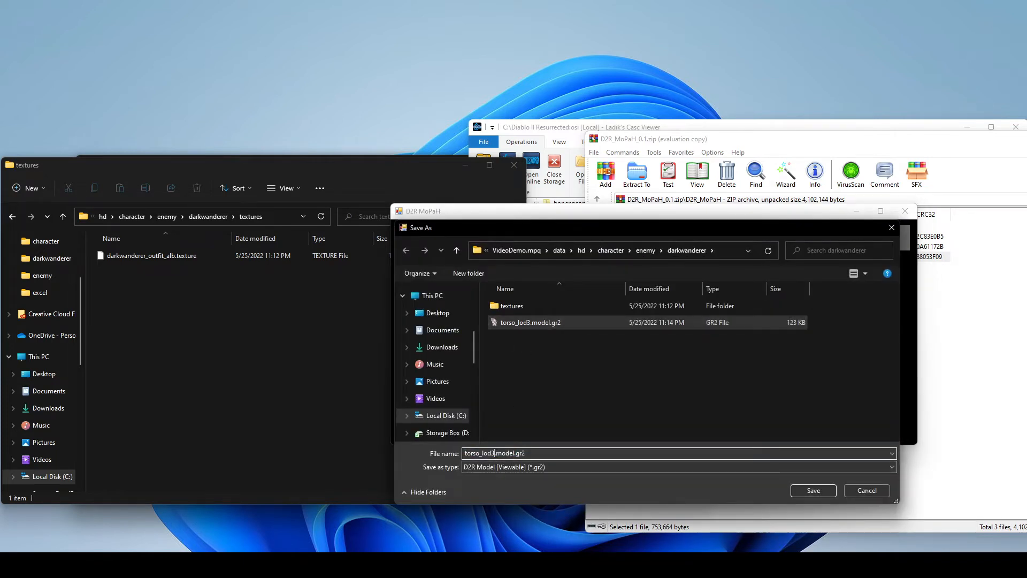
{"action": "type", "text": "3"}
{"action": "left_click", "coordinate": [813, 491]}
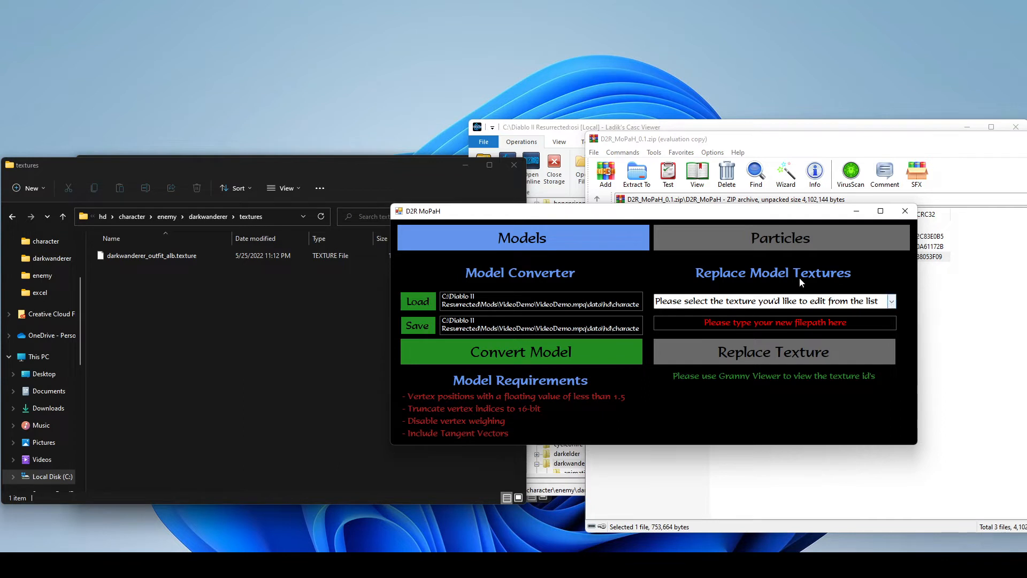
- Replace the path of the model's texture 11 with data/custom/npcdemo_alb.texture
{"action": "left_click", "coordinate": [892, 300]}
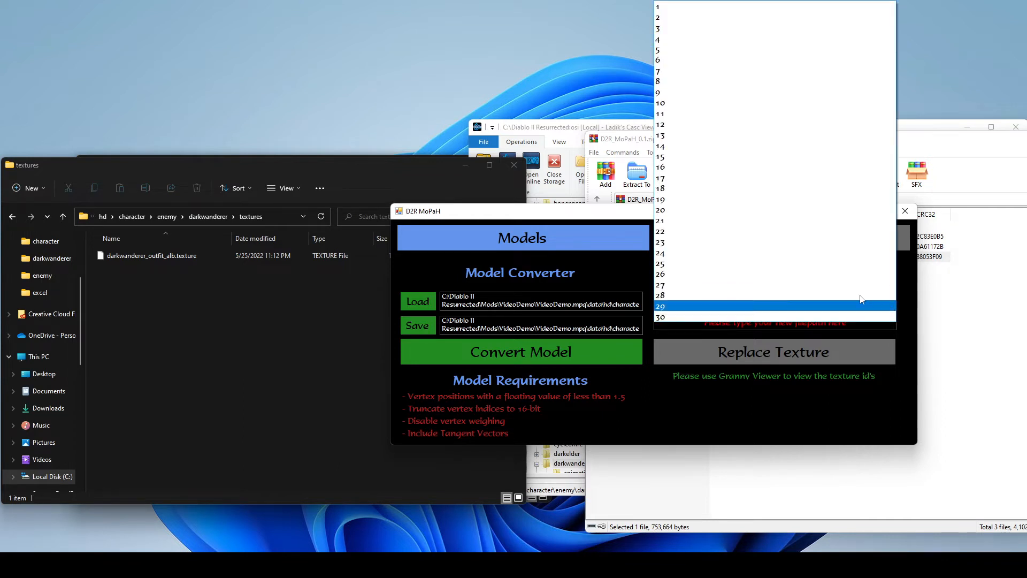
{"action": "left_click", "coordinate": [693, 112]}
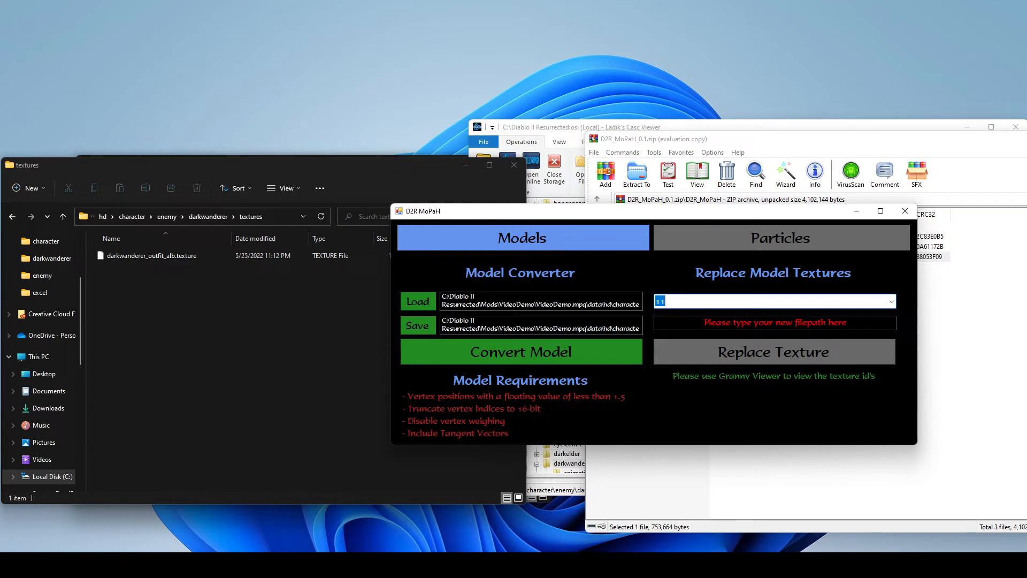
{"action": "left_click", "coordinate": [775, 323]}
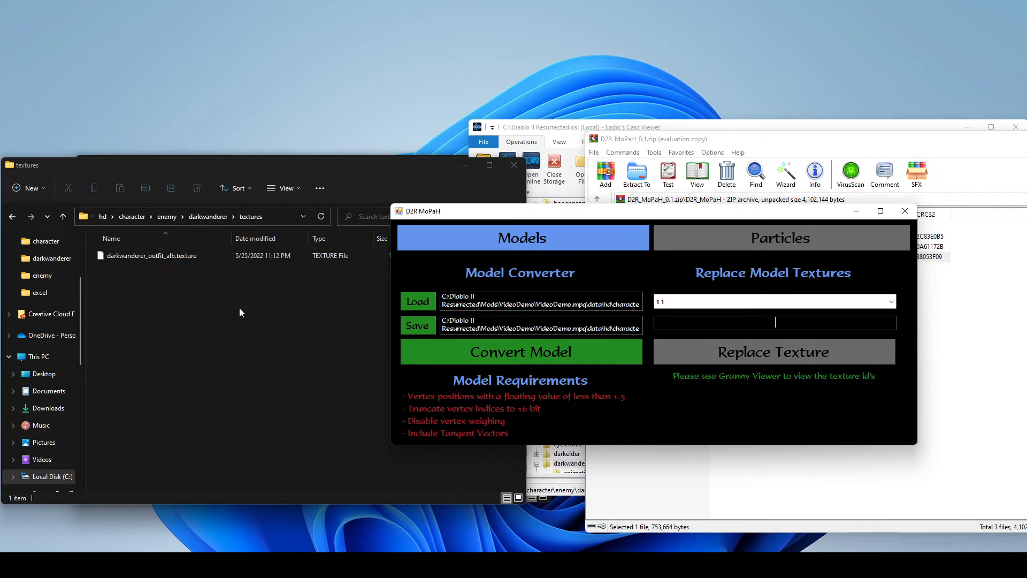
{"action": "type", "text": "d"}
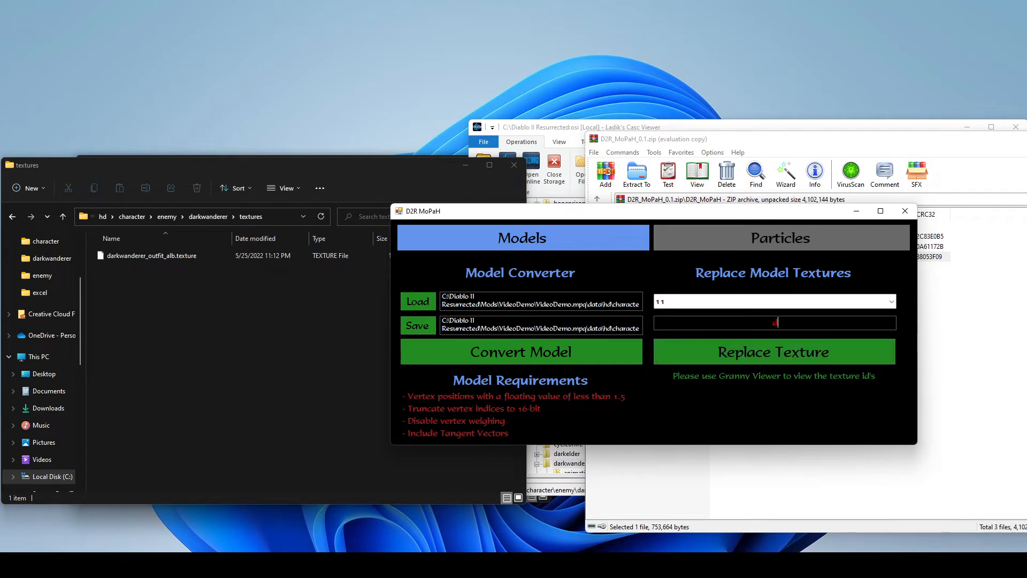
{"action": "type", "text": "ata/custom/npcdemo_alb.texture"}
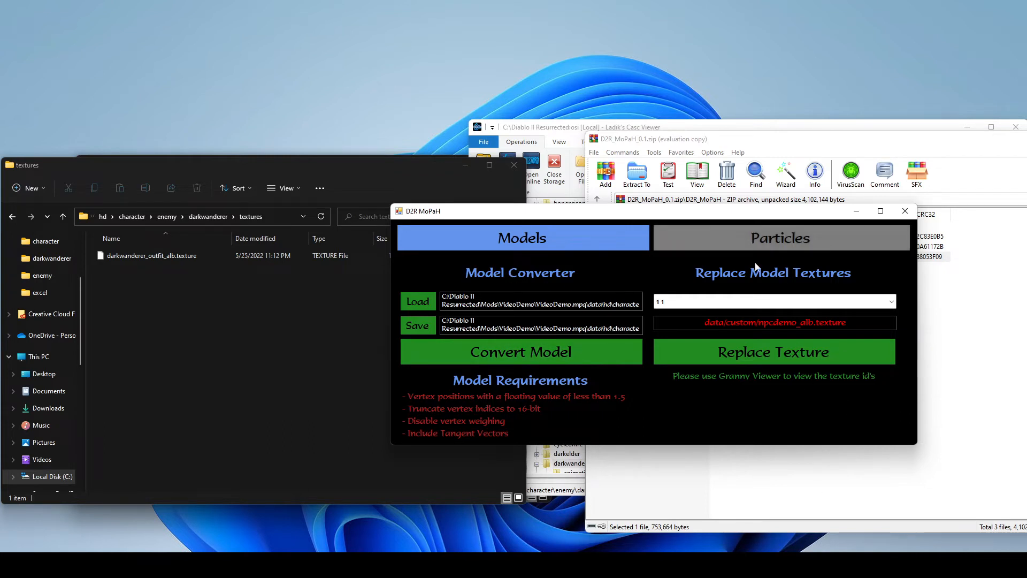
{"action": "left_click_drag", "start_coordinate": [847, 322], "coordinate": [705, 322]}
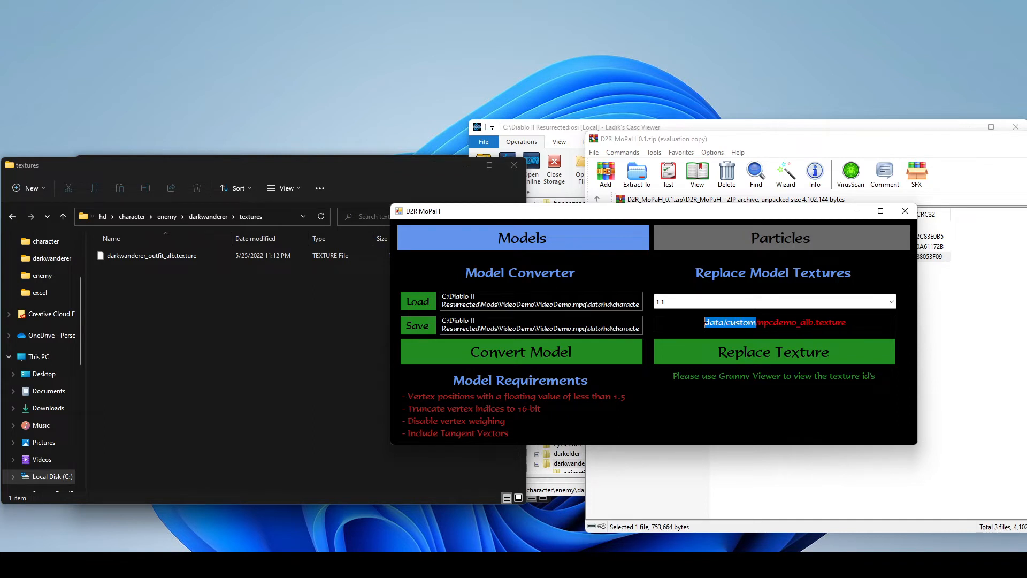
{"action": "left_click", "coordinate": [751, 348]}
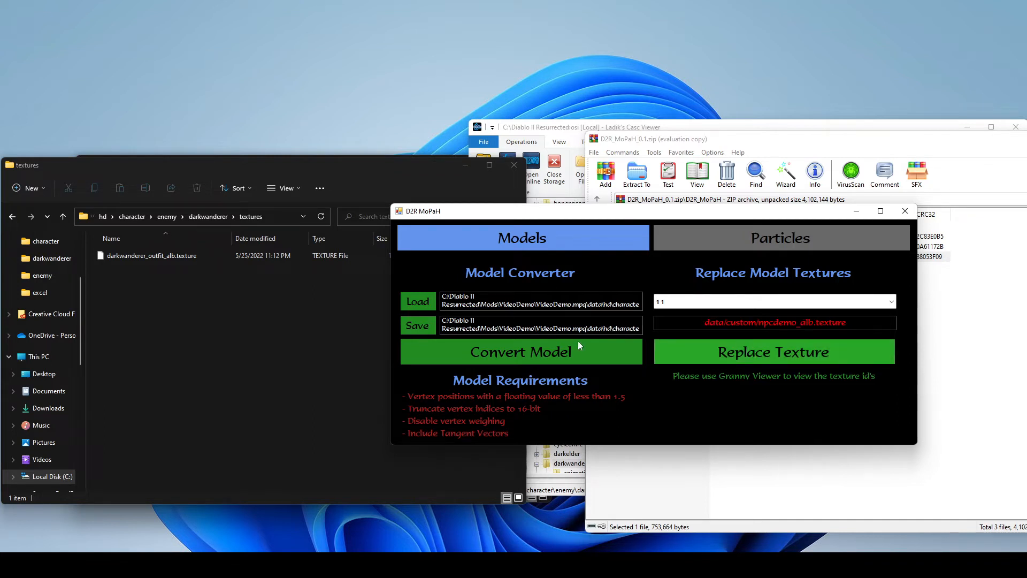
- Open torso_lod33.model.gr2 from the darkwanderer folder in Granny Viewer, check the last entry of its texture list and close the viewer
{"action": "left_click", "coordinate": [274, 320]}
{"action": "left_click", "coordinate": [217, 221]}
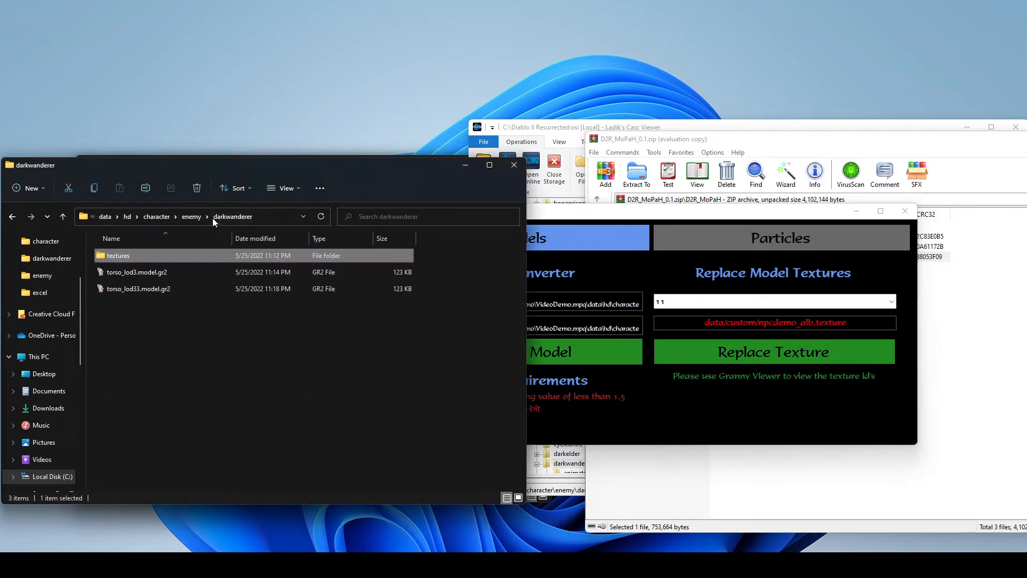
{"action": "left_click", "coordinate": [133, 290]}
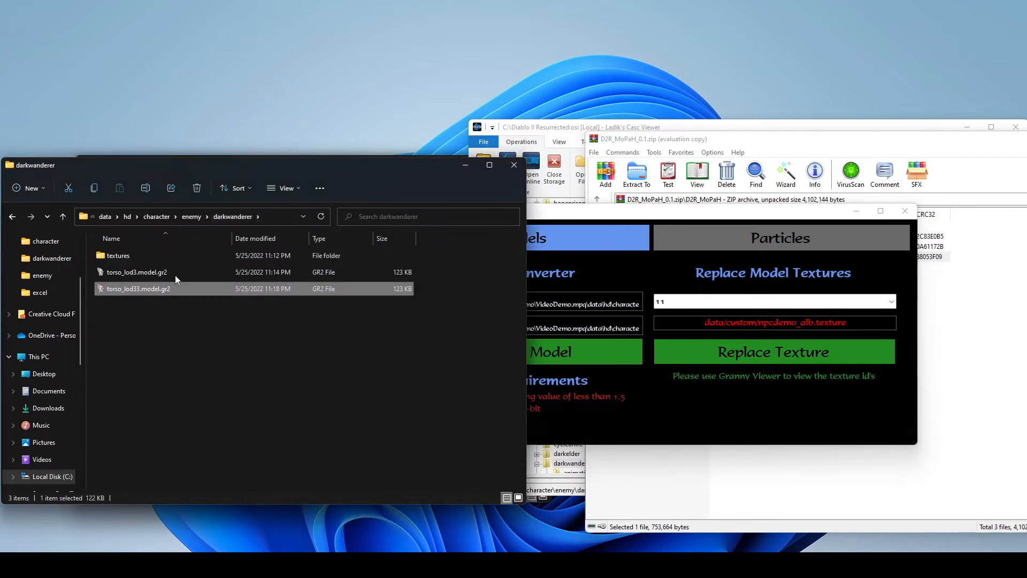
{"action": "double_click", "coordinate": [130, 289]}
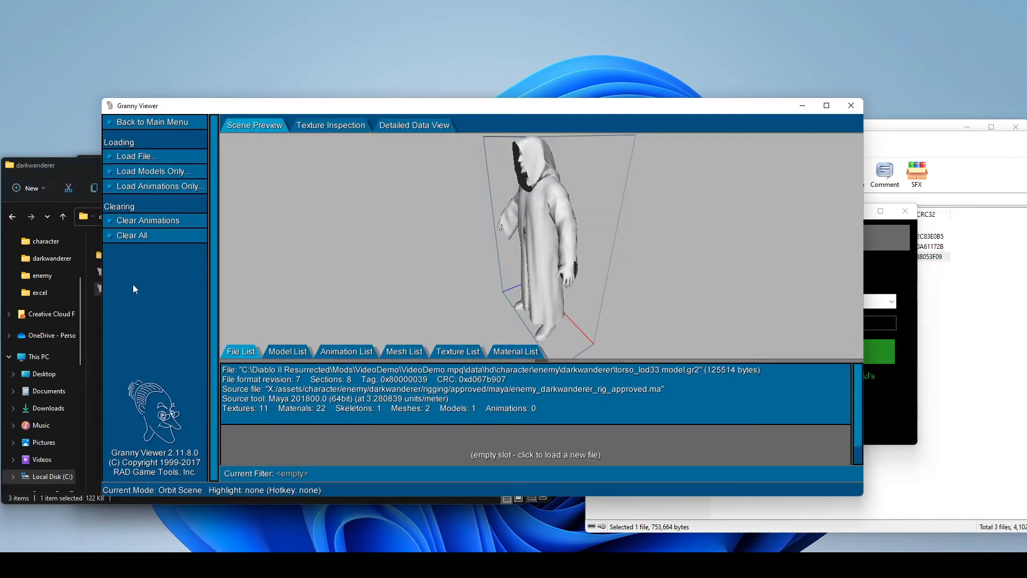
{"action": "left_click", "coordinate": [458, 352]}
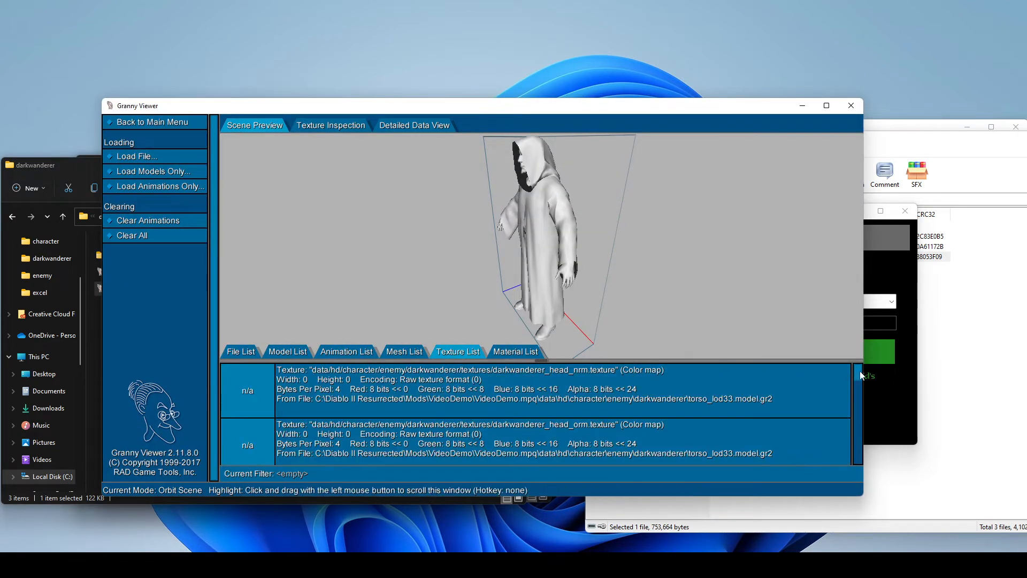
{"action": "left_click_drag", "start_coordinate": [860, 374], "coordinate": [860, 464]}
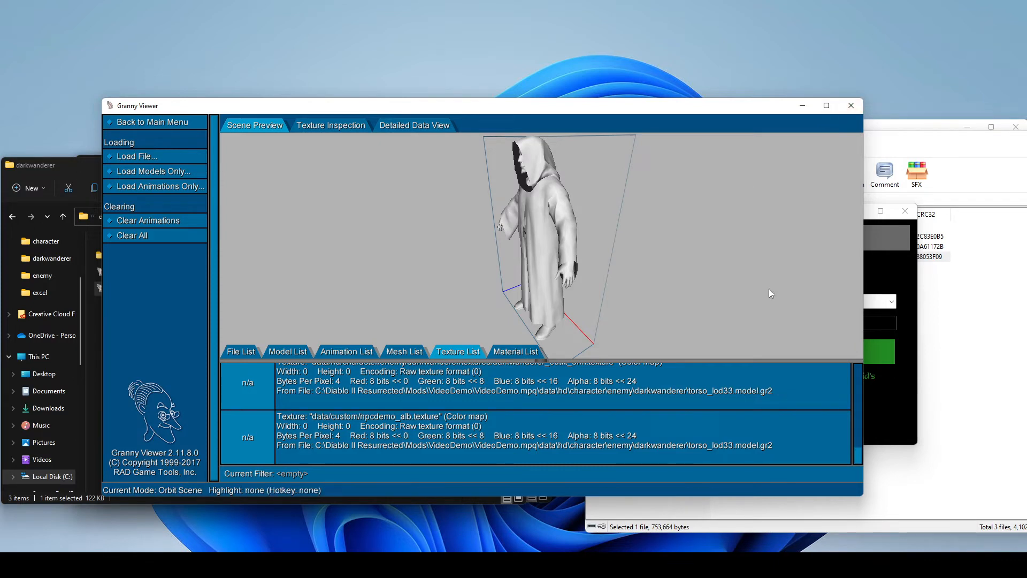
{"action": "left_click", "coordinate": [856, 108]}
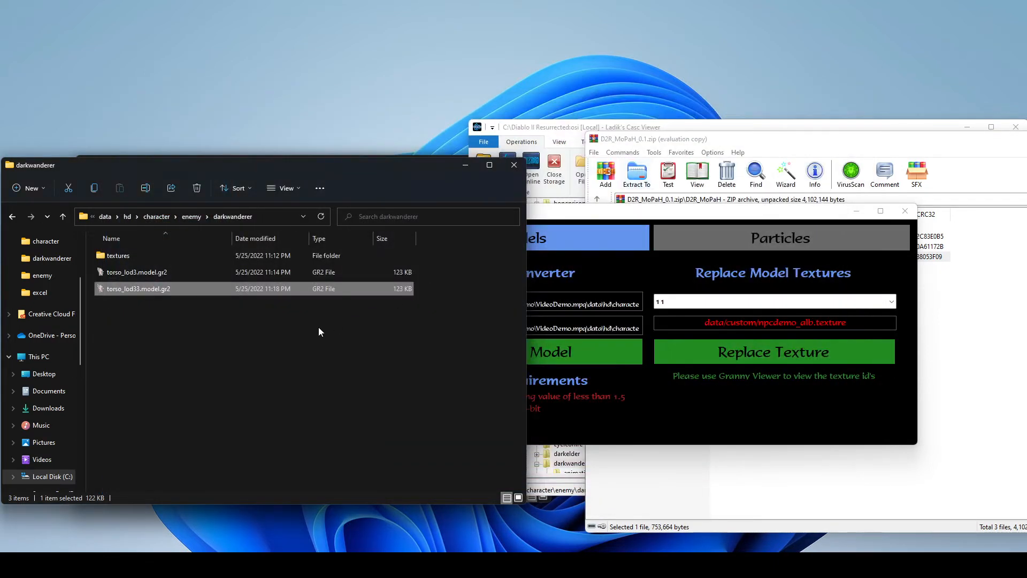
- Put darkwanderer_outfit_alb.texture from the textures folder on the clipboard and create a folder named custom in VideoDemo.mpq's data folder
{"action": "double_click", "coordinate": [154, 254]}
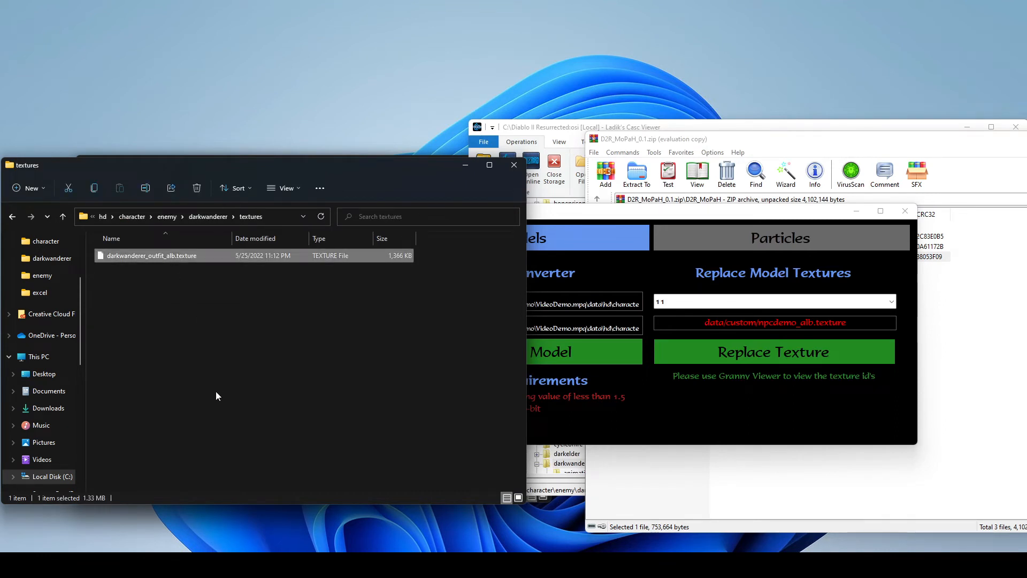
{"action": "left_click", "coordinate": [107, 217]}
{"action": "left_click", "coordinate": [239, 216]}
{"action": "right_click", "coordinate": [140, 325]}
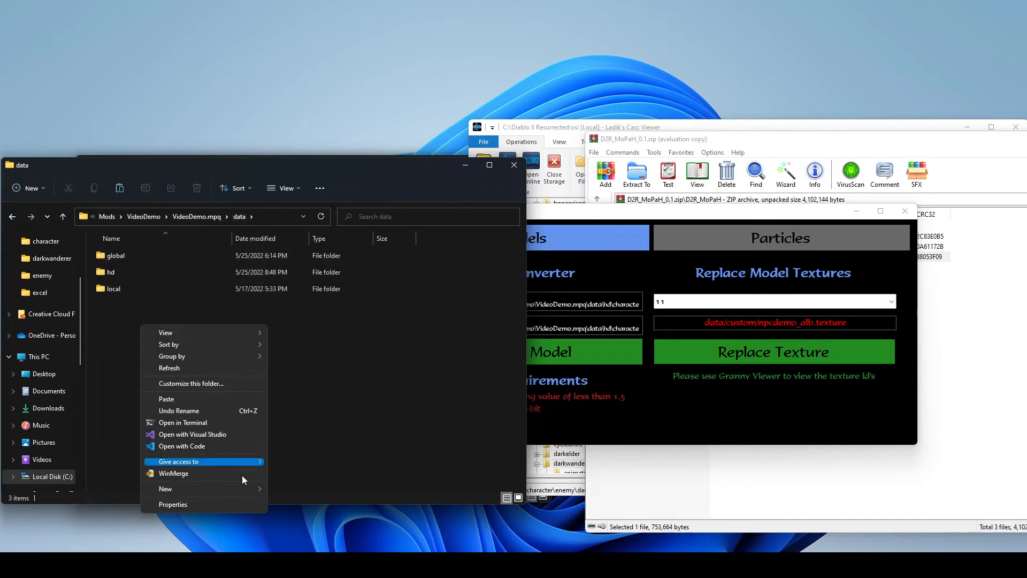
{"action": "mouse_move", "coordinate": [273, 488]}
{"action": "left_click", "coordinate": [308, 486]}
{"action": "type", "text": "cus"}
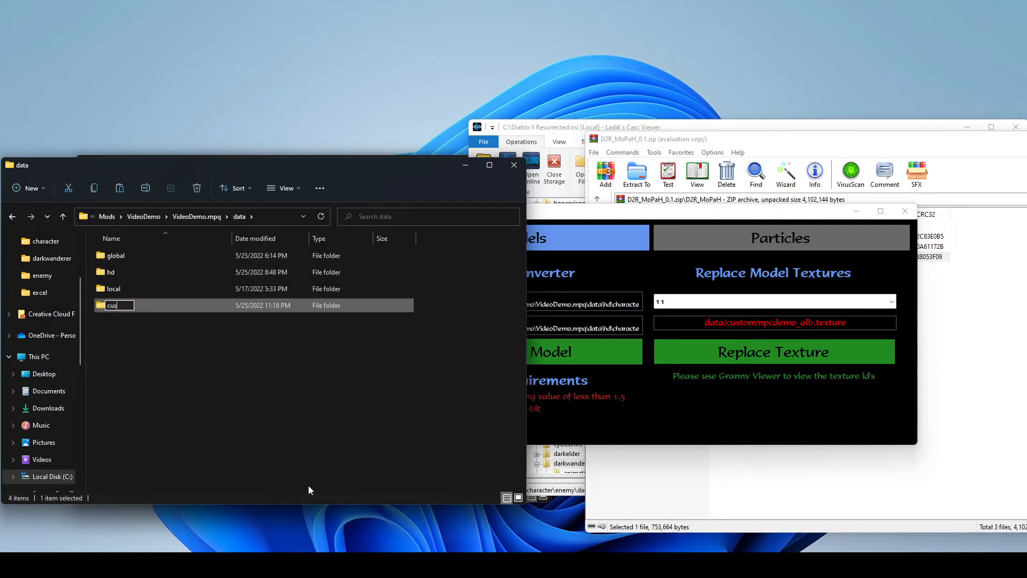
{"action": "type", "text": "tom"}
{"action": "key", "text": "Return"}
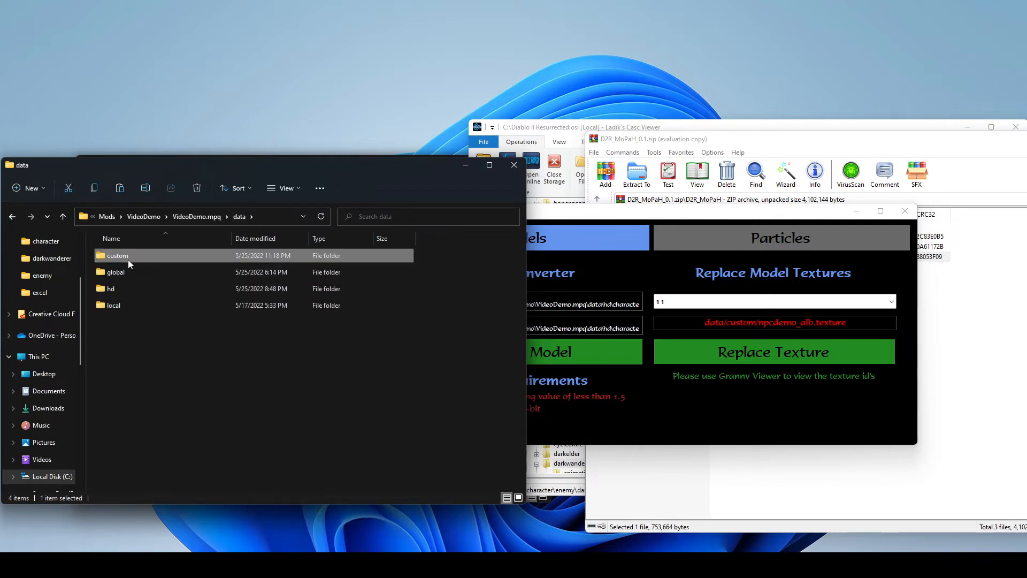
- Paste the copied outfit texture into the custom folder and rename it npcdemo_alb.texture
{"action": "double_click", "coordinate": [117, 256]}
{"action": "key", "text": "ctrl+v"}
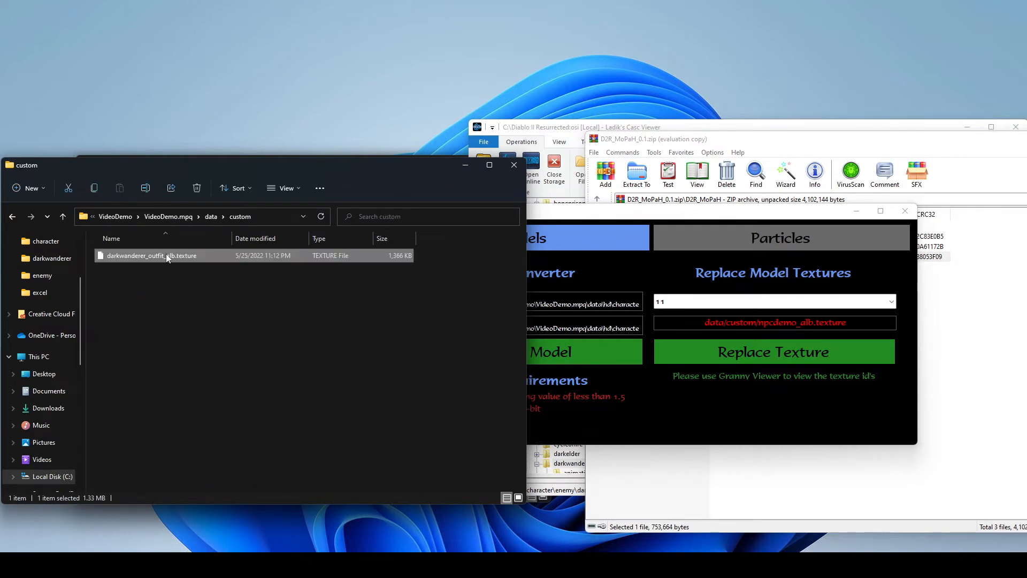
{"action": "right_click", "coordinate": [166, 254]}
{"action": "left_click", "coordinate": [232, 515]}
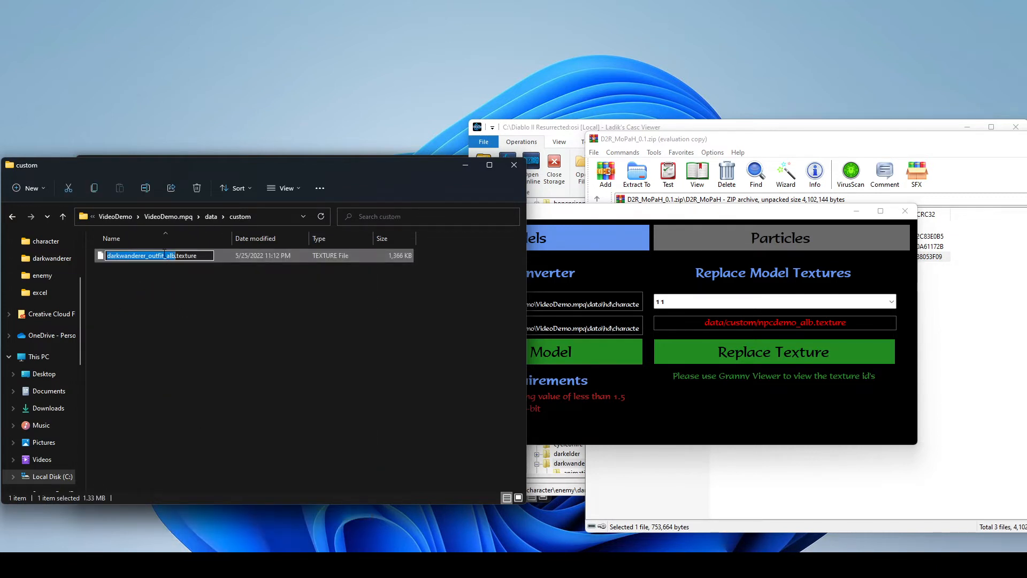
{"action": "left_click_drag", "start_coordinate": [164, 252], "coordinate": [80, 259]}
{"action": "type", "text": "n"}
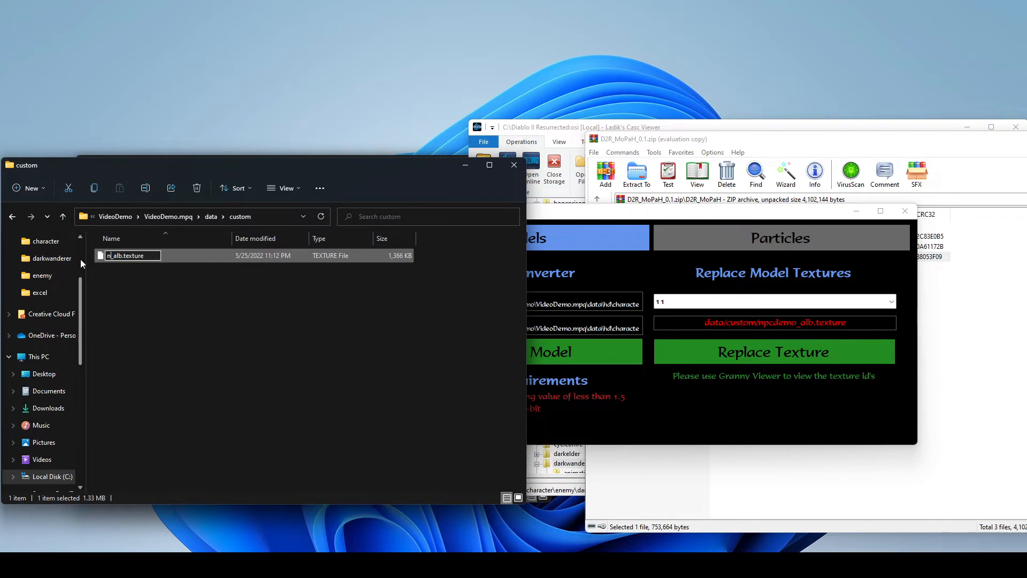
{"action": "type", "text": "pcdemo"}
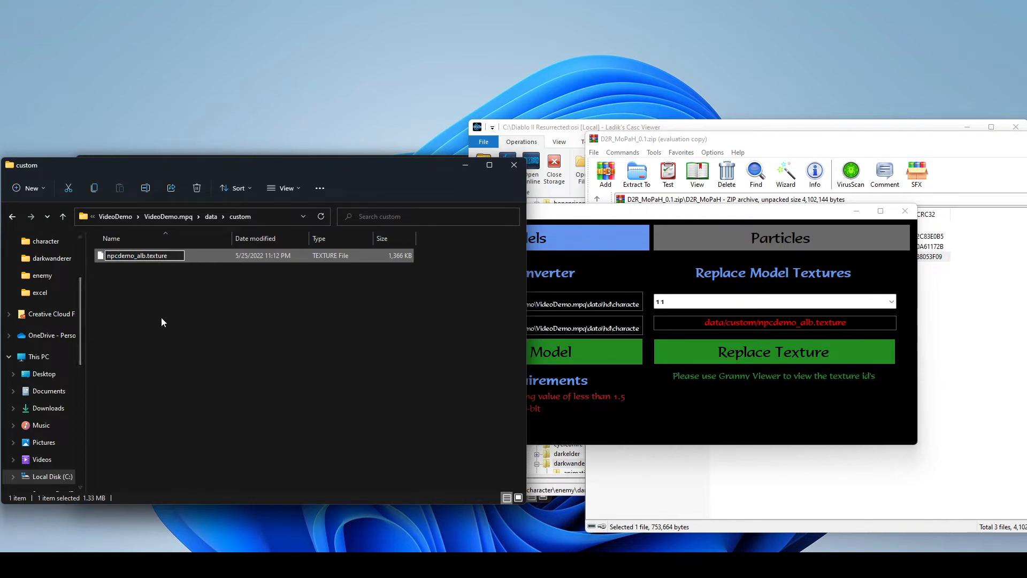
{"action": "left_click", "coordinate": [162, 316]}
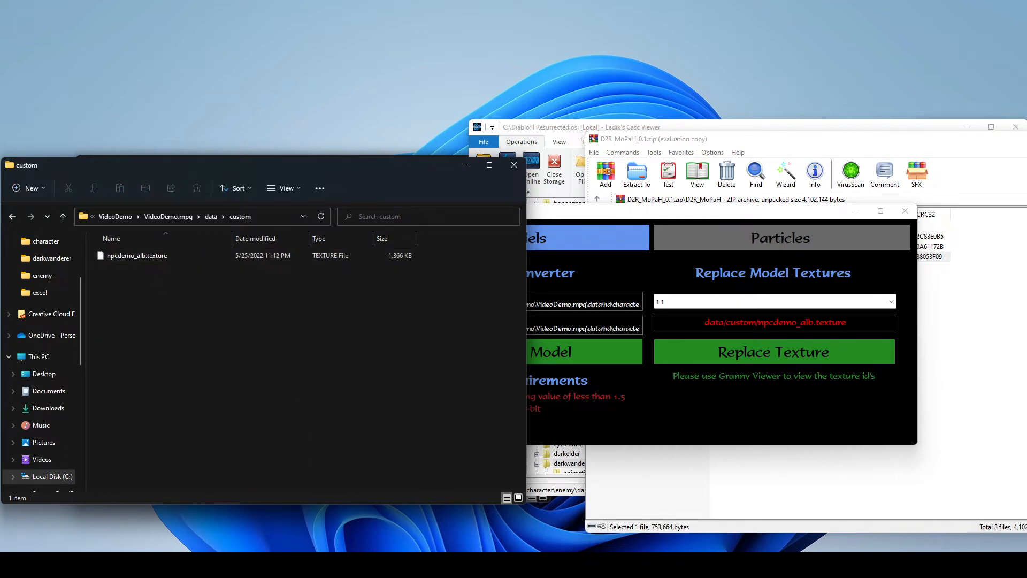
- Launch the modded game with the D2R.exe - Mod 1 shortcut and load the offline VideoDemo character on Normal difficulty
{"action": "left_click", "coordinate": [177, 508]}
{"action": "double_click", "coordinate": [242, 420]}
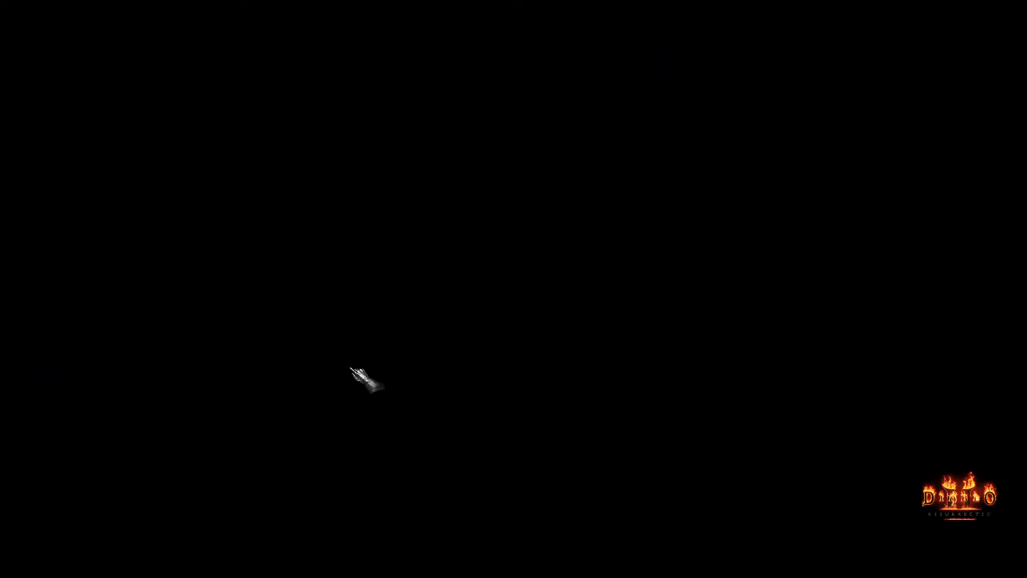
{"action": "left_click", "coordinate": [352, 368]}
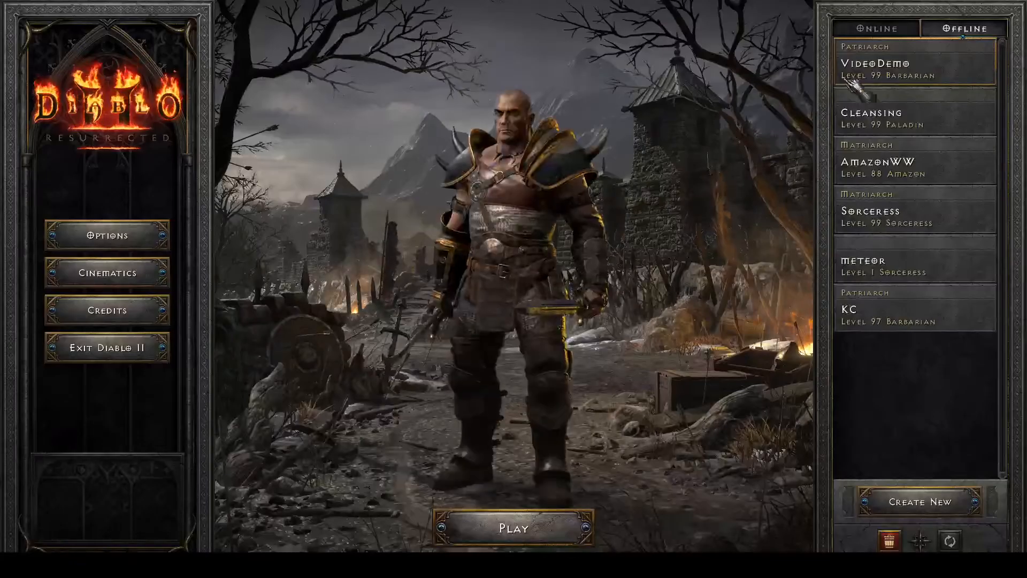
{"action": "double_click", "coordinate": [878, 67]}
{"action": "left_click", "coordinate": [486, 238]}
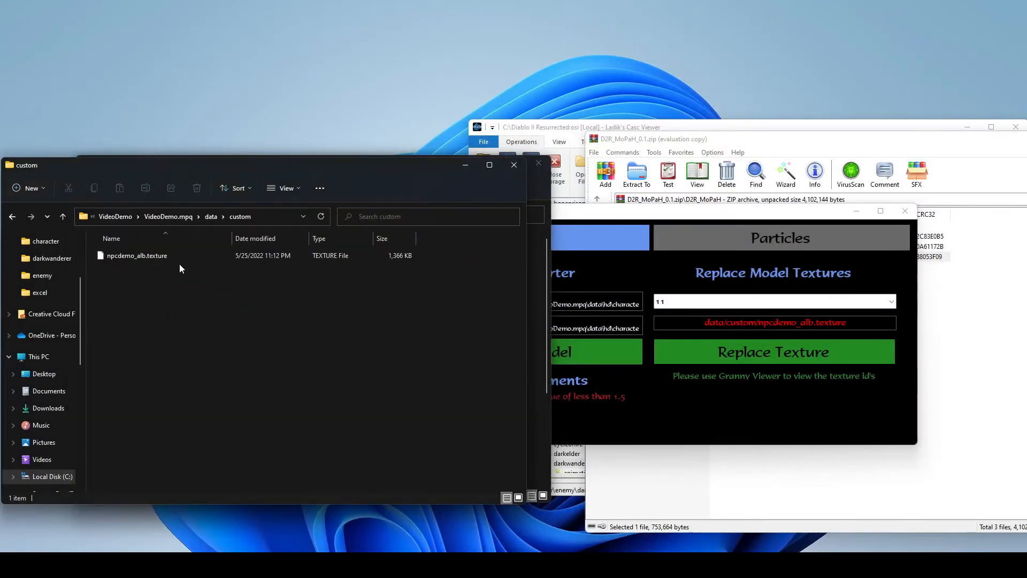
- Rename torso_lod33.model.gr2 in the mod's data/hd/character/enemy/darkwanderer folder to torso_lod3.model, accepting the extension change
{"action": "left_click", "coordinate": [211, 217]}
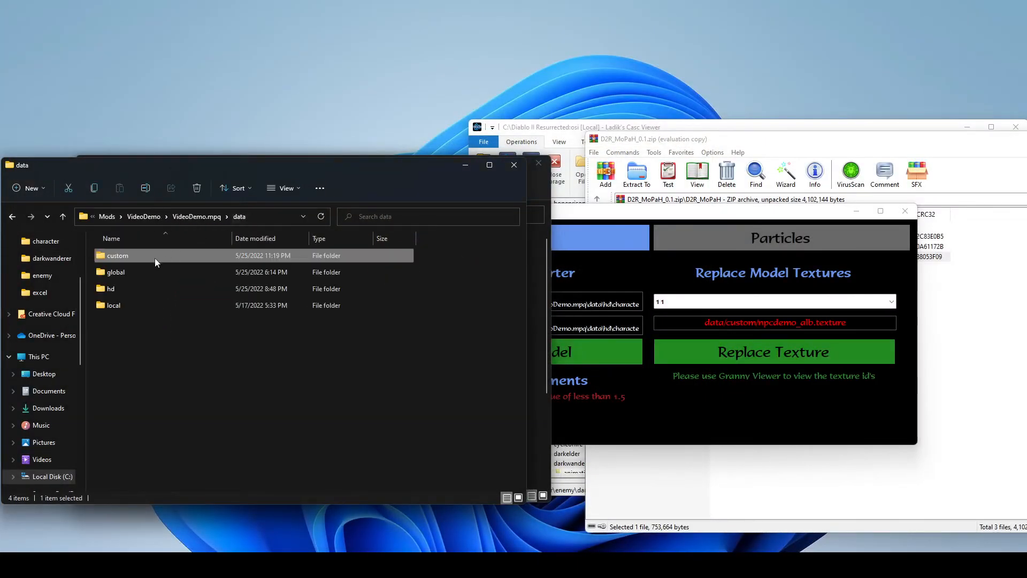
{"action": "double_click", "coordinate": [114, 288]}
{"action": "double_click", "coordinate": [121, 256]}
{"action": "double_click", "coordinate": [124, 255]}
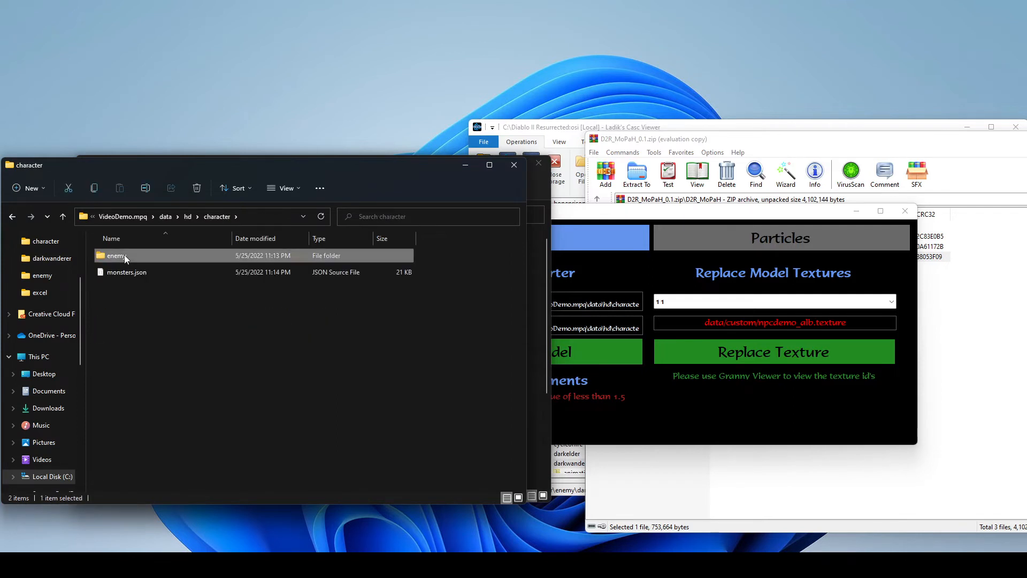
{"action": "double_click", "coordinate": [131, 255]}
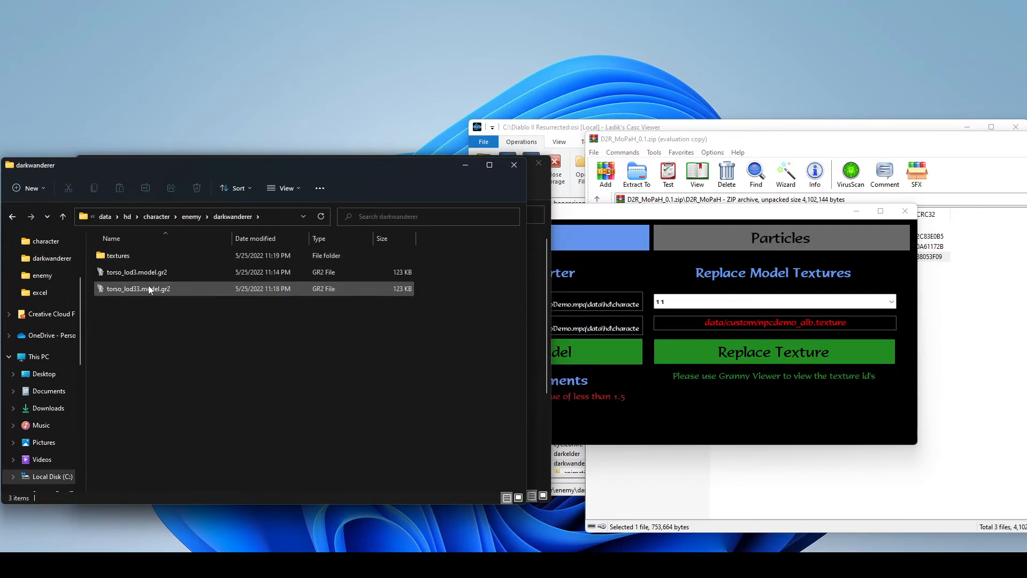
{"action": "right_click", "coordinate": [149, 284]}
{"action": "left_click", "coordinate": [178, 528]}
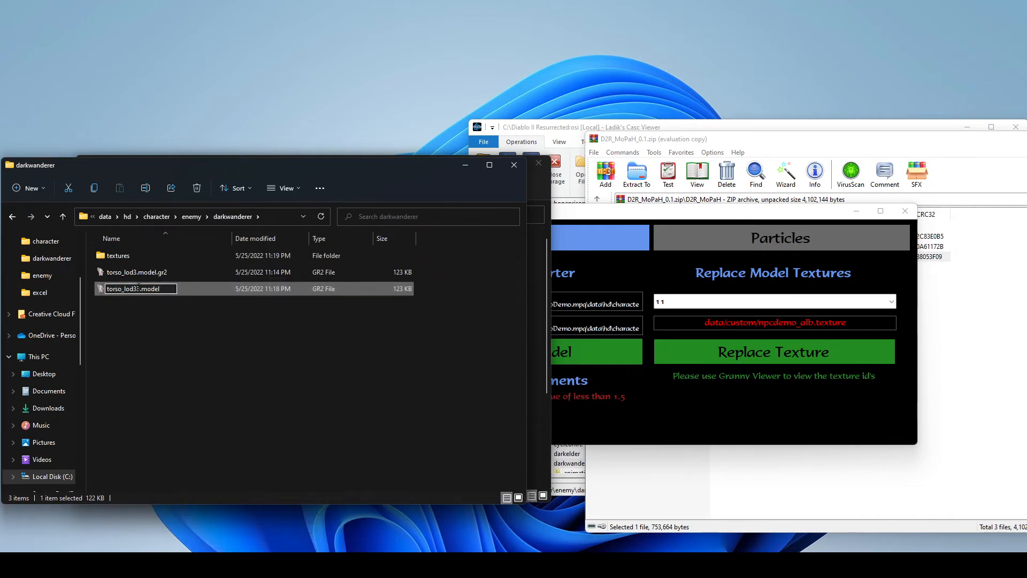
{"action": "key", "text": "Return"}
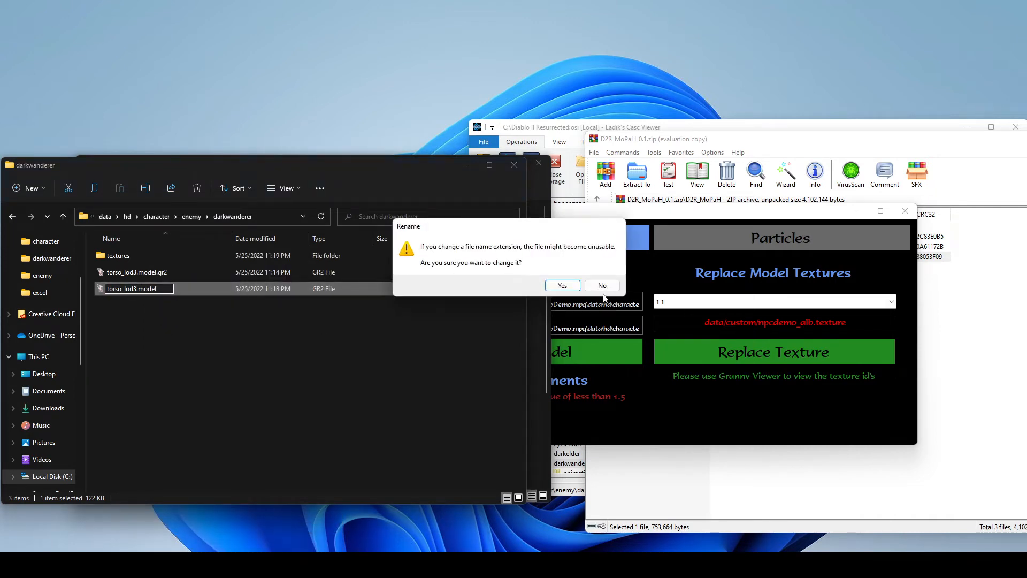
{"action": "left_click", "coordinate": [566, 288]}
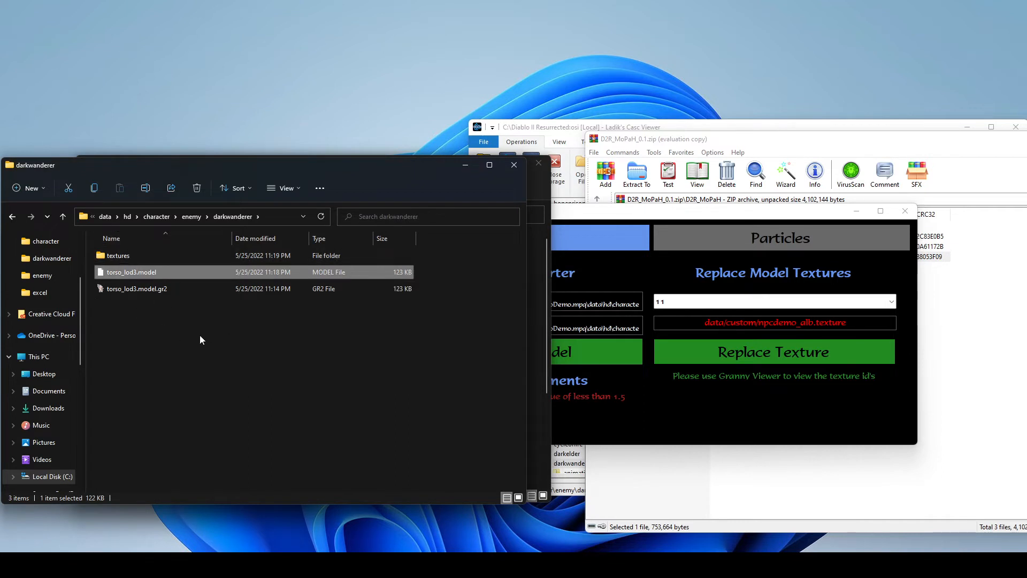
- Open npcdemo.json from the enemy folder in Visual Studio Code and format the document
{"action": "left_click", "coordinate": [192, 216]}
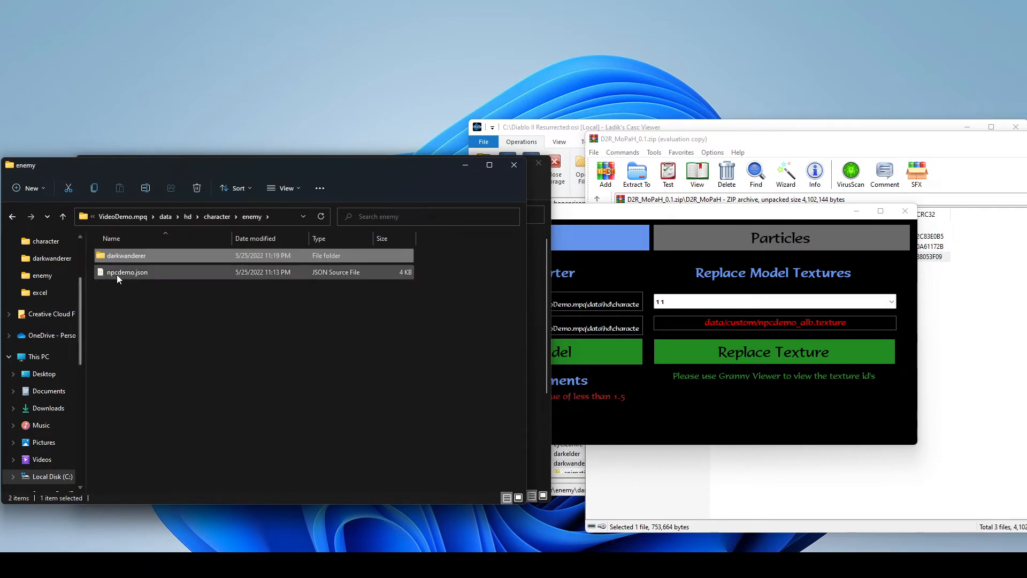
{"action": "left_click", "coordinate": [116, 275]}
{"action": "double_click", "coordinate": [129, 271]}
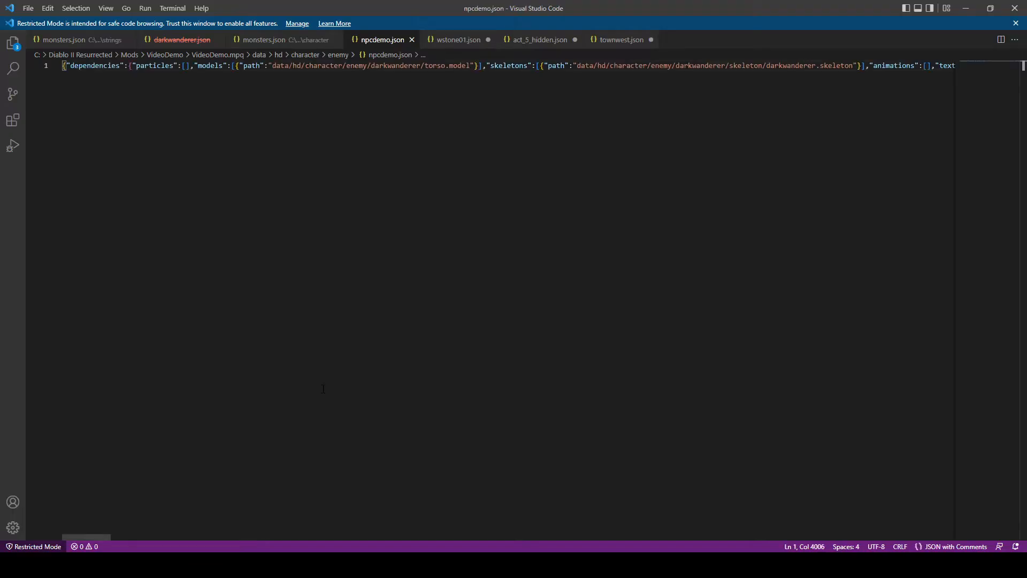
{"action": "right_click", "coordinate": [379, 260]}
{"action": "left_click", "coordinate": [417, 284]}
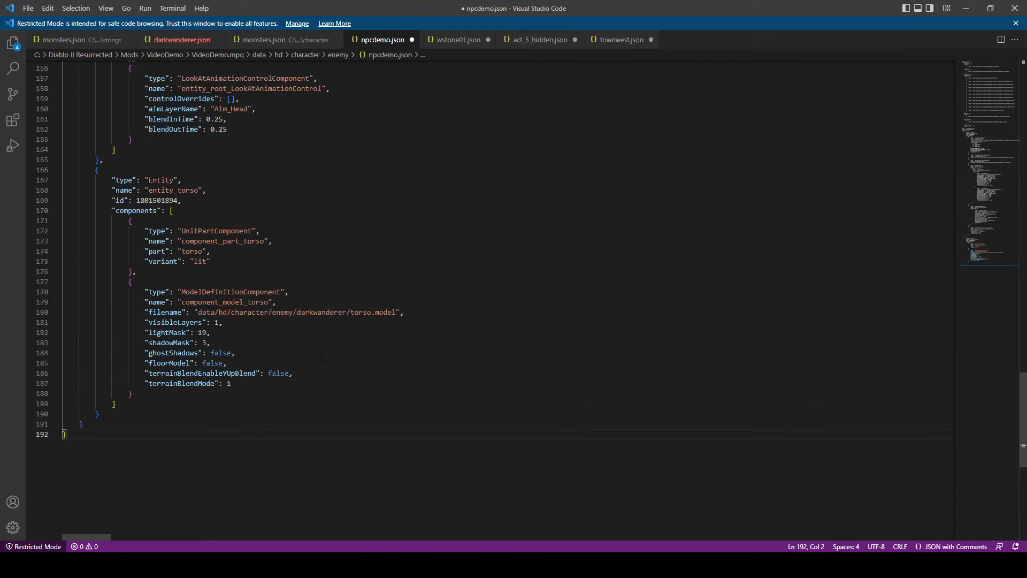
- Check the Dark Wanderer model names in Casc Viewer, set component_model_torso's filename in npcdemo.json to data/hd/character/enemy/darkwanderer/torso_lod3.model, and save
{"action": "left_click_drag", "start_coordinate": [397, 314], "coordinate": [351, 315]}
{"action": "left_click", "coordinate": [437, 373]}
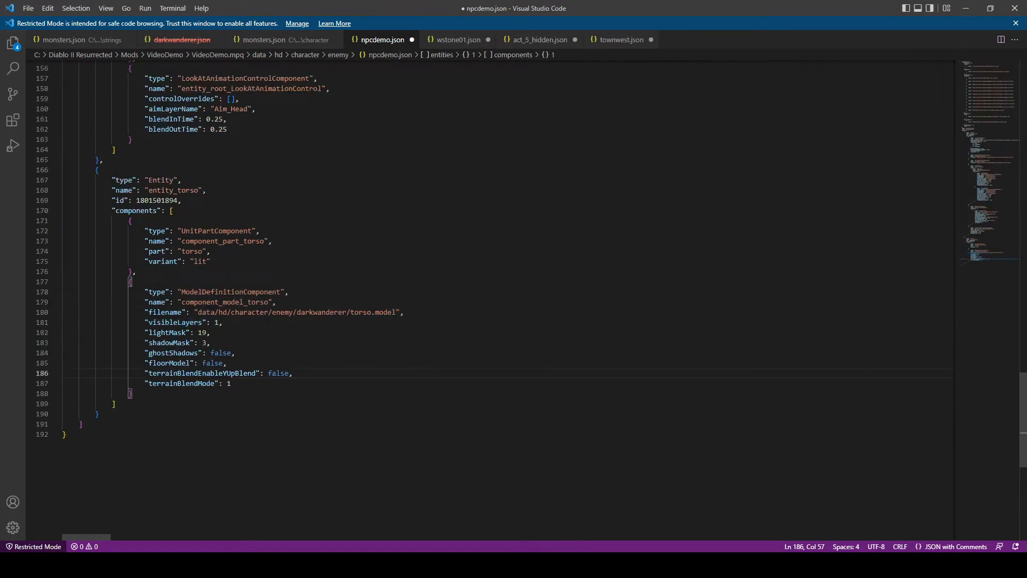
{"action": "mouse_move", "coordinate": [502, 565]}
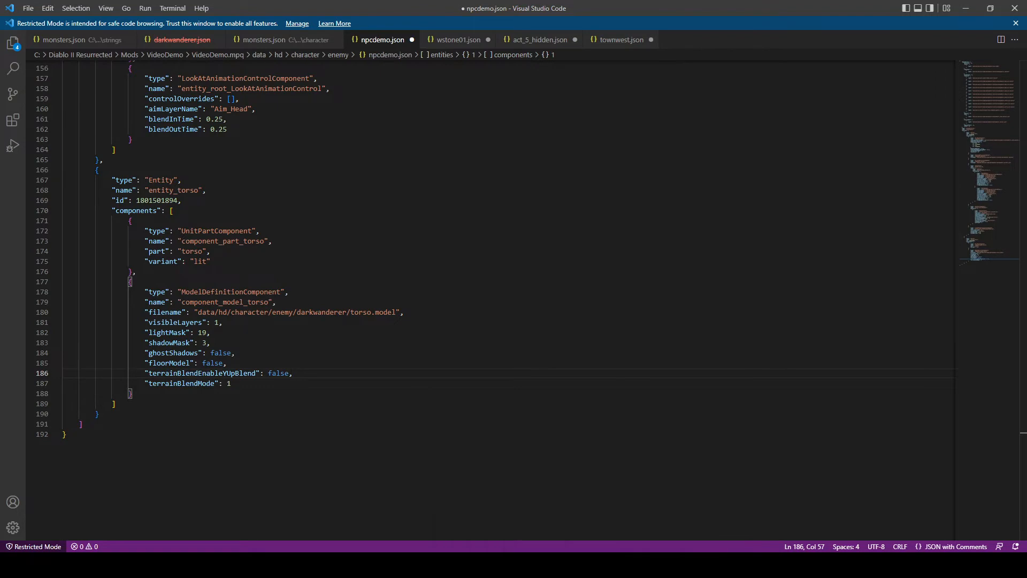
{"action": "left_click", "coordinate": [604, 565]}
{"action": "left_click", "coordinate": [669, 267]}
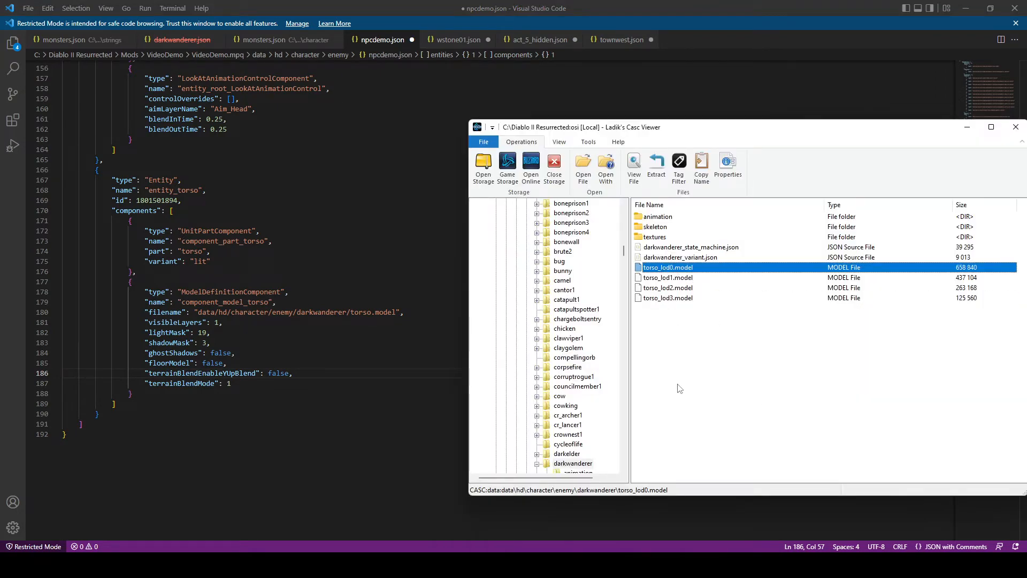
{"action": "left_click", "coordinate": [389, 325]}
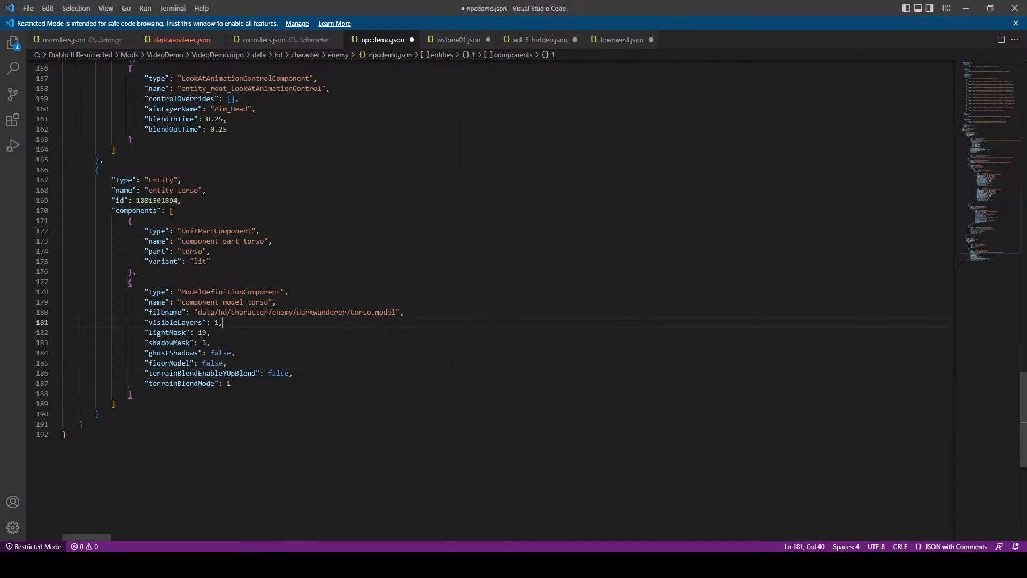
{"action": "left_click", "coordinate": [370, 311]}
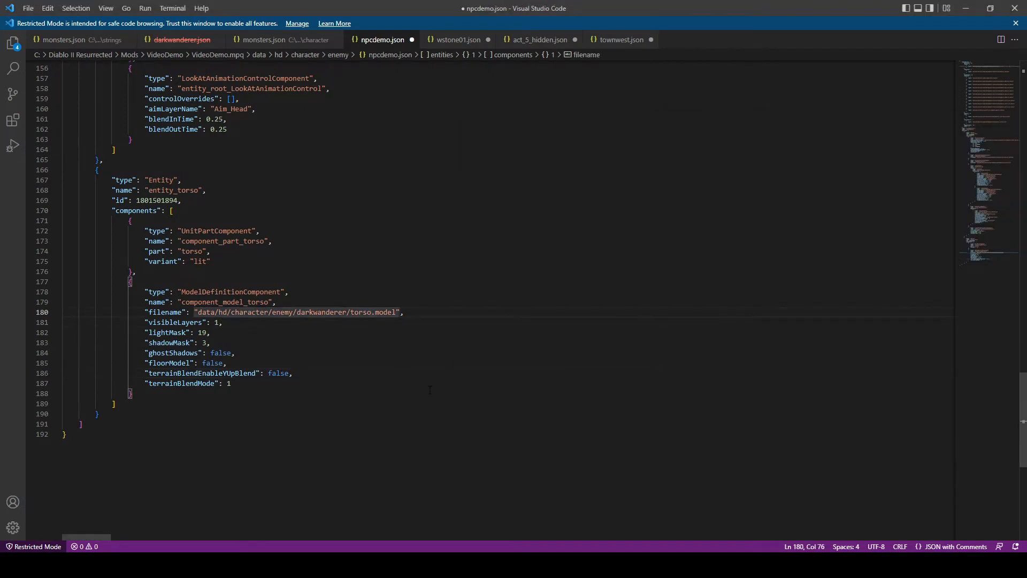
{"action": "type", "text": "_"}
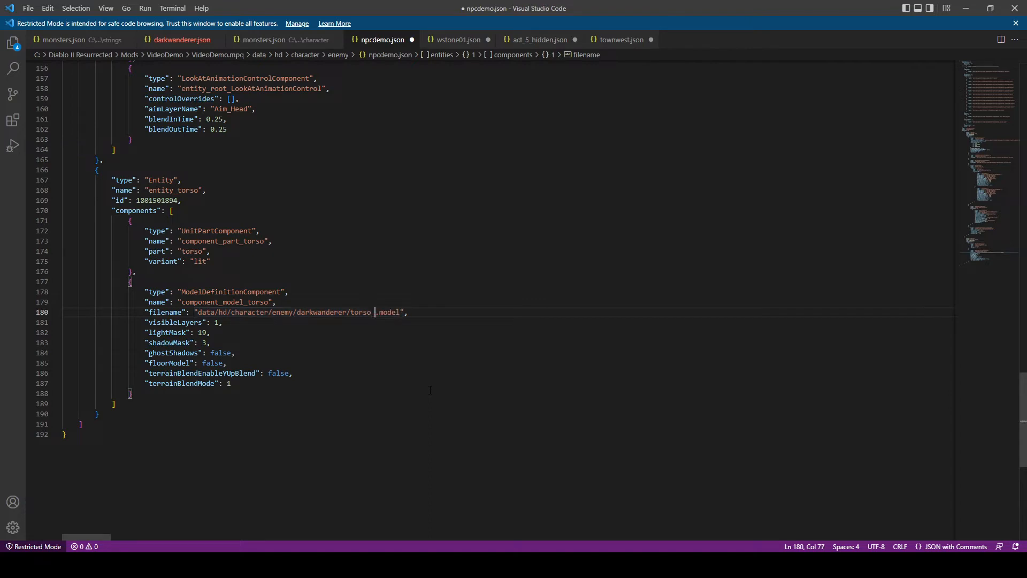
{"action": "type", "text": "lod3"}
{"action": "left_click", "coordinate": [28, 8]}
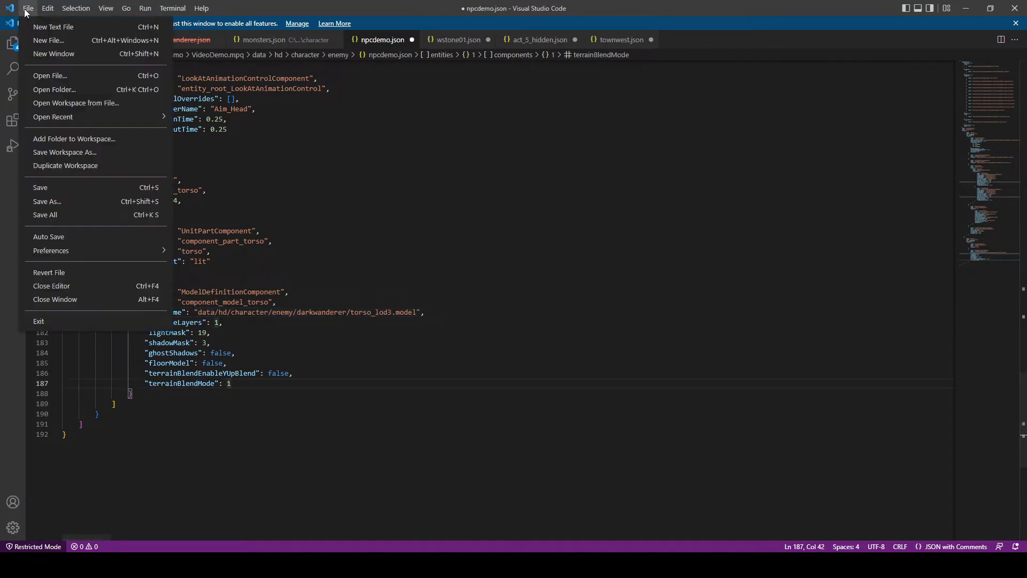
{"action": "left_click", "coordinate": [52, 188]}
{"action": "left_click", "coordinate": [380, 345]}
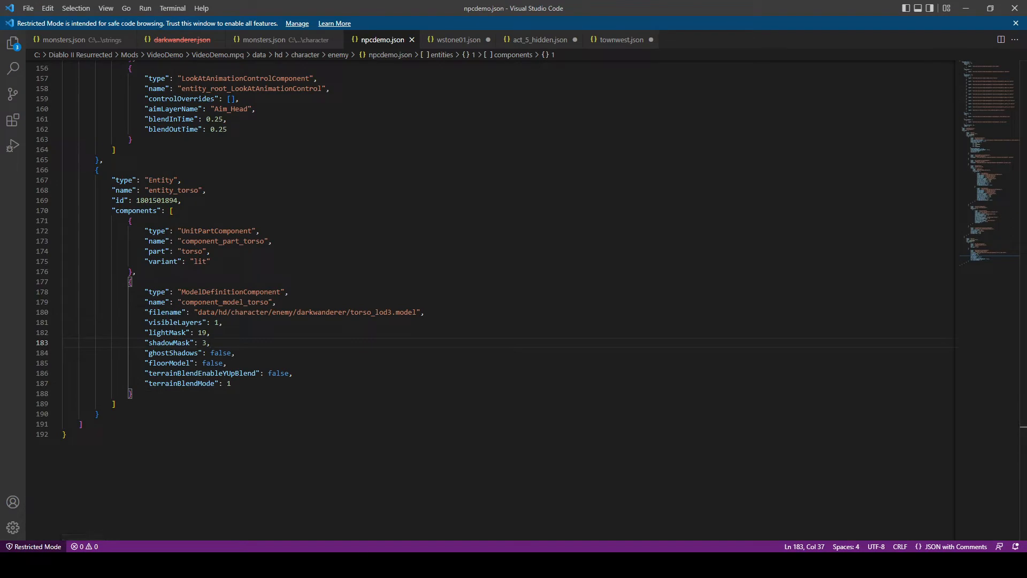
- Restart the game from the D2R.exe - Mod 1 shortcut, skip the Battle.net connection and load VideoDemo offline on Normal
{"action": "left_click", "coordinate": [190, 517]}
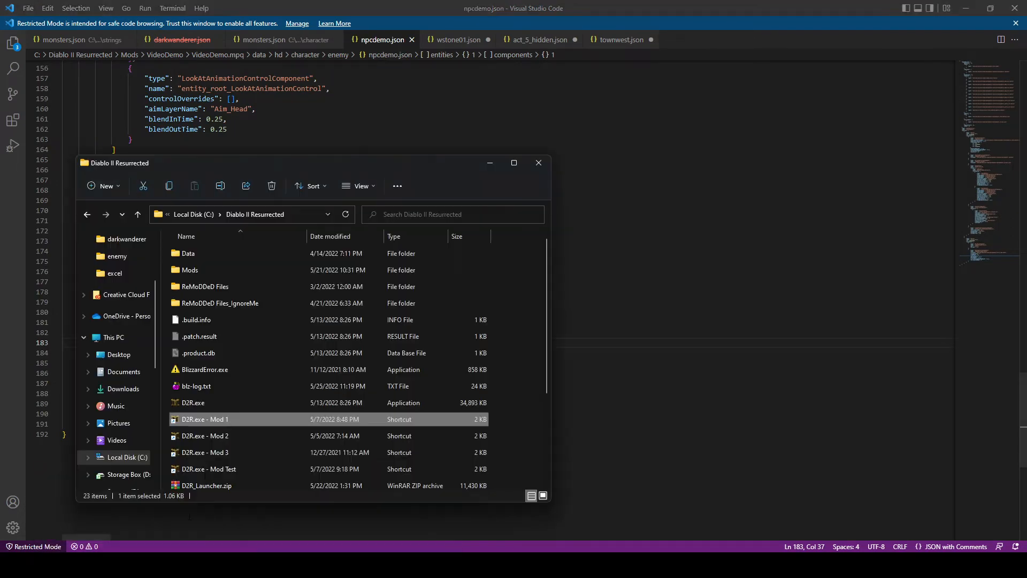
{"action": "double_click", "coordinate": [260, 415]}
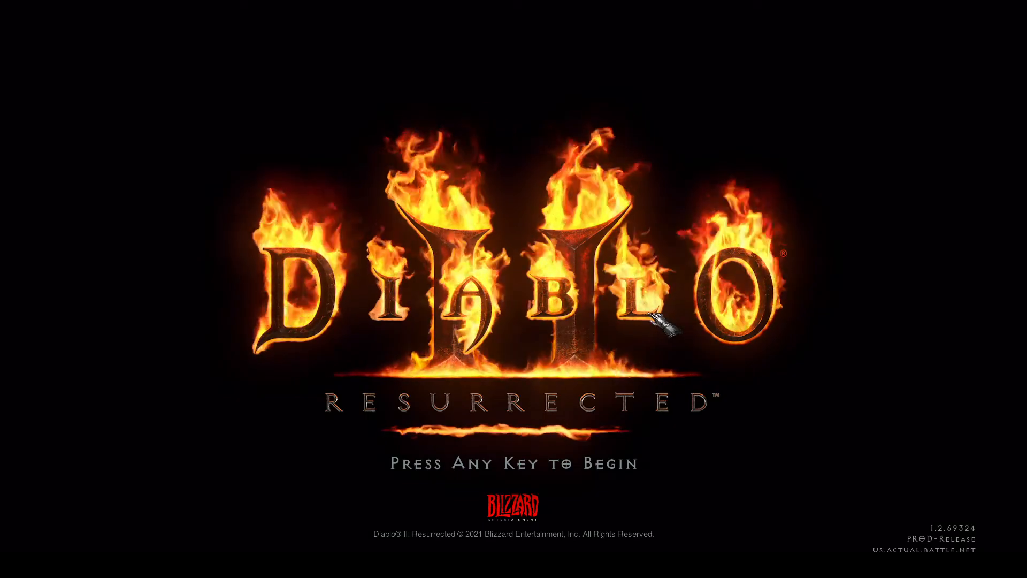
{"action": "left_click", "coordinate": [649, 314]}
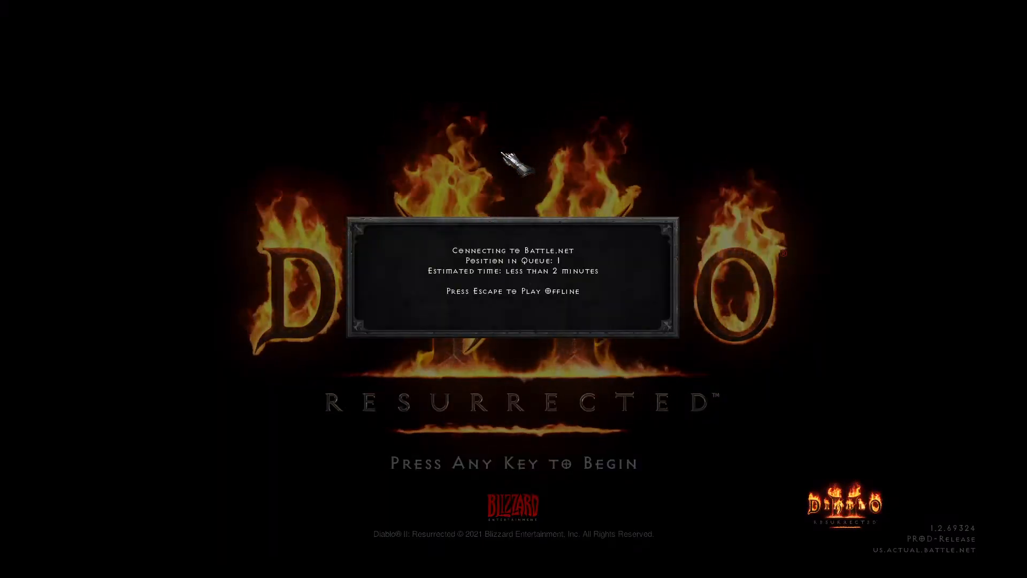
{"action": "key", "text": "Escape"}
{"action": "double_click", "coordinate": [908, 69]}
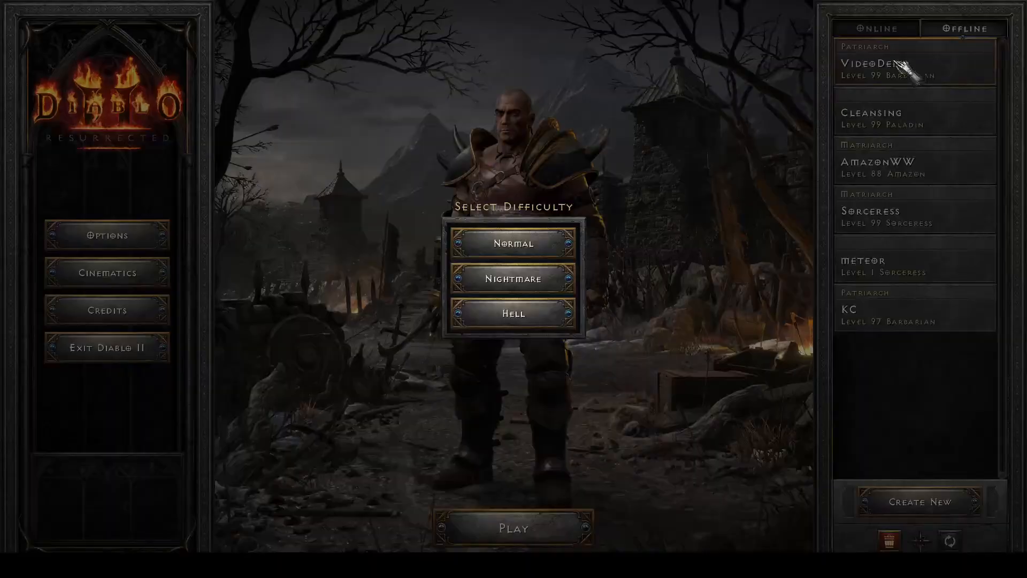
{"action": "left_click", "coordinate": [512, 242]}
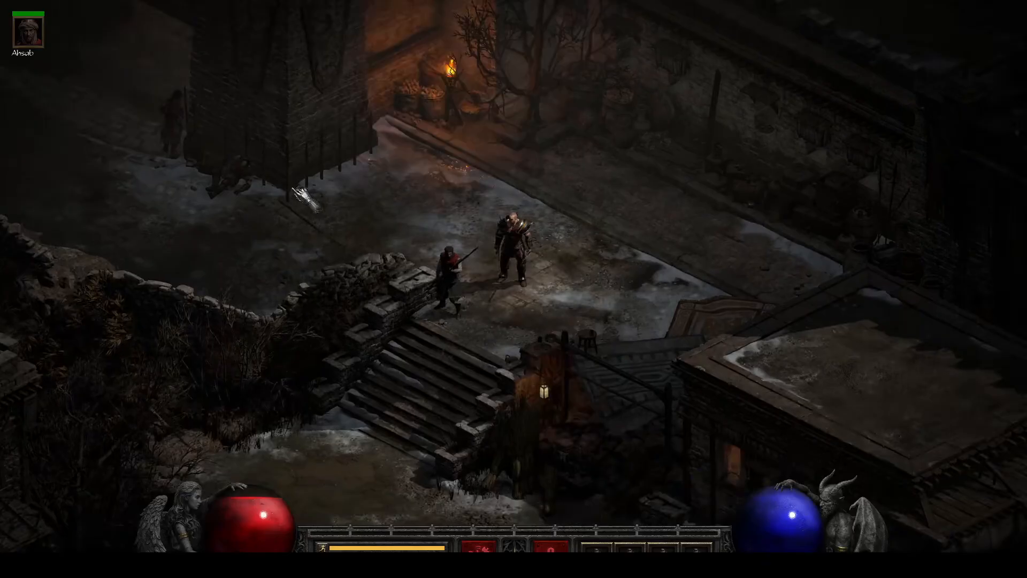
- Walk the character around the custom NPC in the Forgotten Tower to examine its outfit texture from several sides
{"action": "left_click_drag", "start_coordinate": [292, 189], "coordinate": [575, 218]}
{"action": "left_click", "coordinate": [575, 220]}
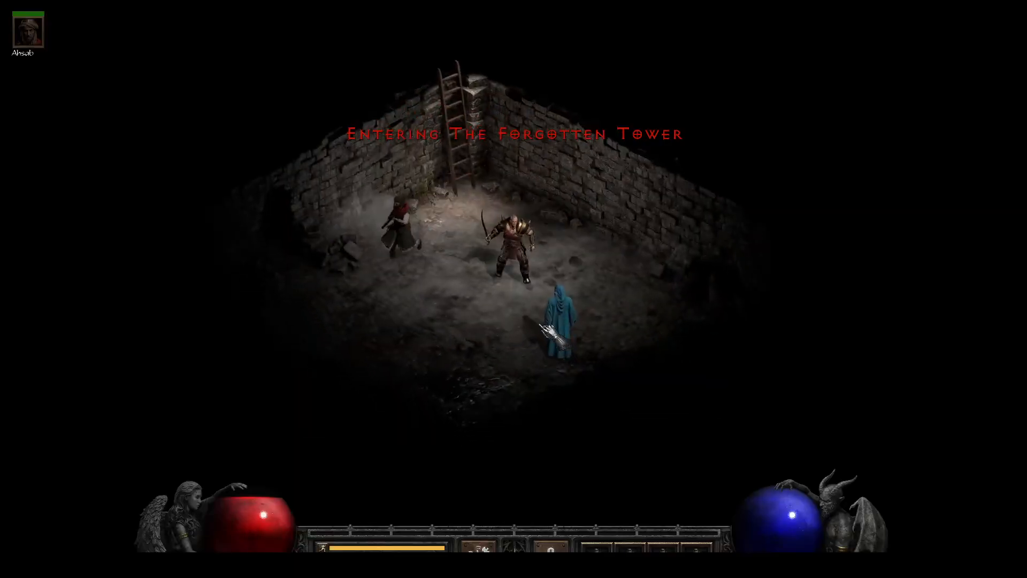
{"action": "left_click", "coordinate": [493, 342]}
{"action": "left_click", "coordinate": [527, 185]}
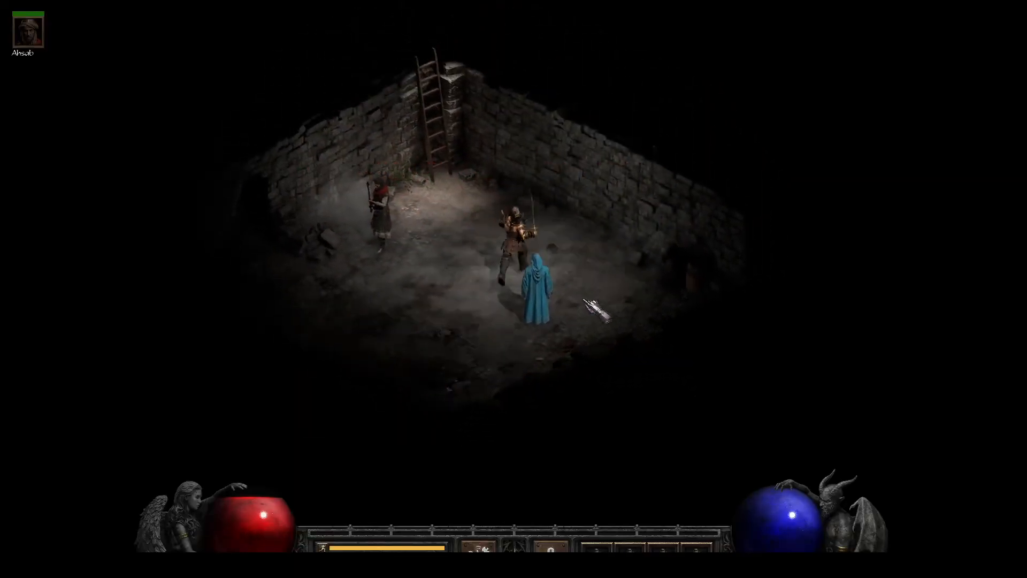
{"action": "left_click", "coordinate": [386, 300]}
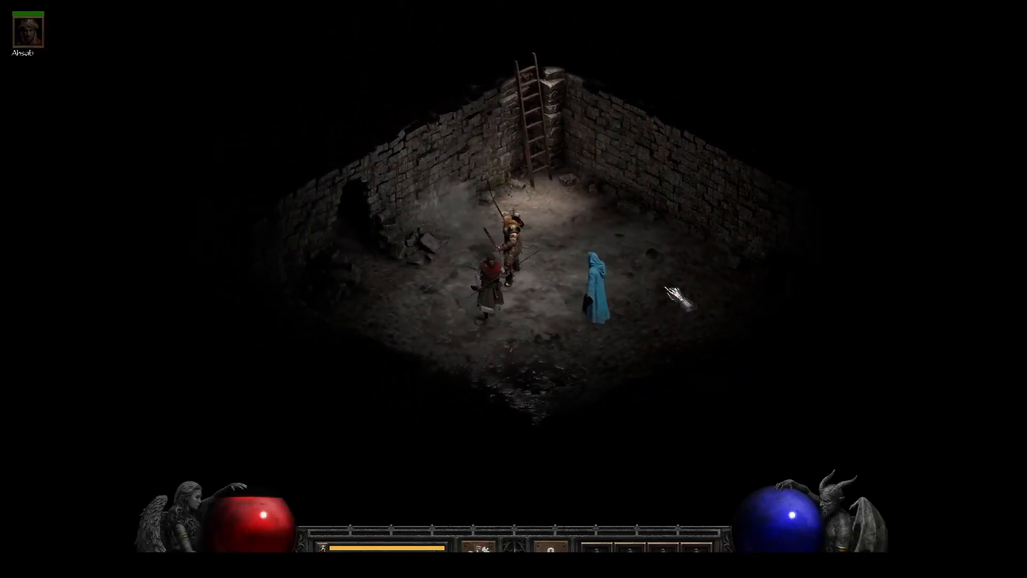
{"action": "left_click", "coordinate": [667, 287]}
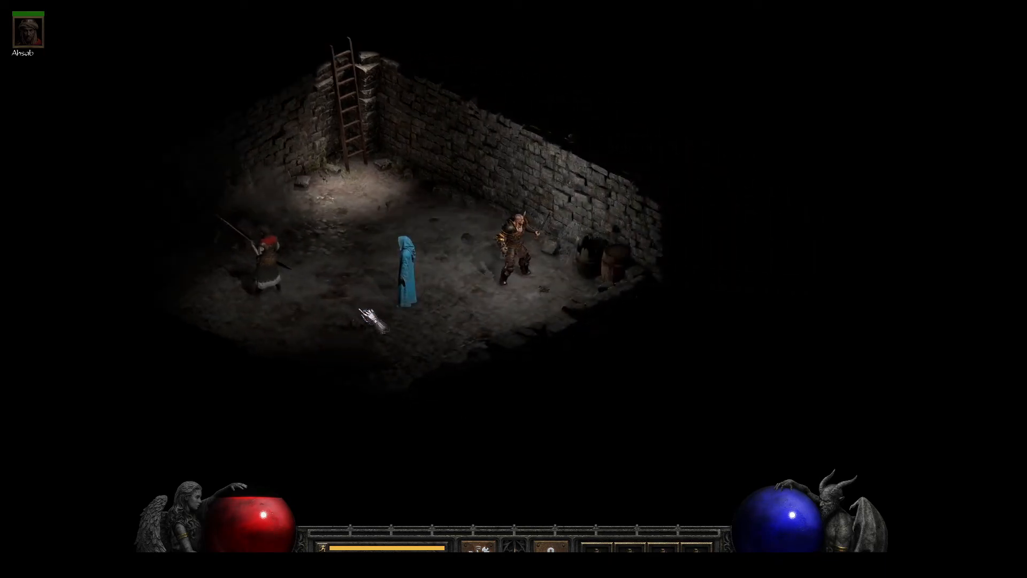
{"action": "left_click", "coordinate": [350, 306]}
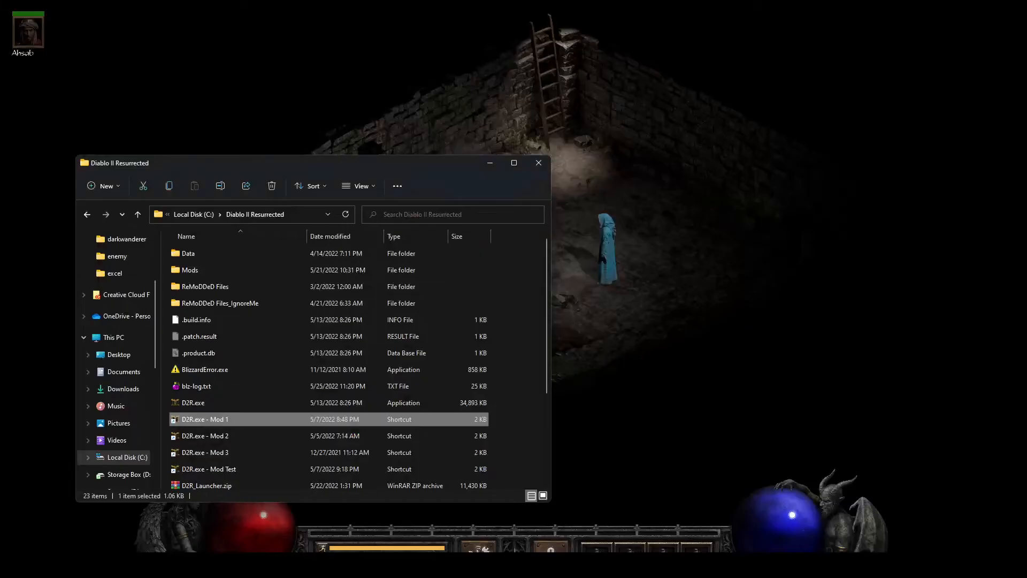
- Bring up the mod's enemy folder and, in Ladik's Casc Viewer, select texture_desc_cache.json in the storage's data/hd folder
{"action": "double_click", "coordinate": [213, 259]}
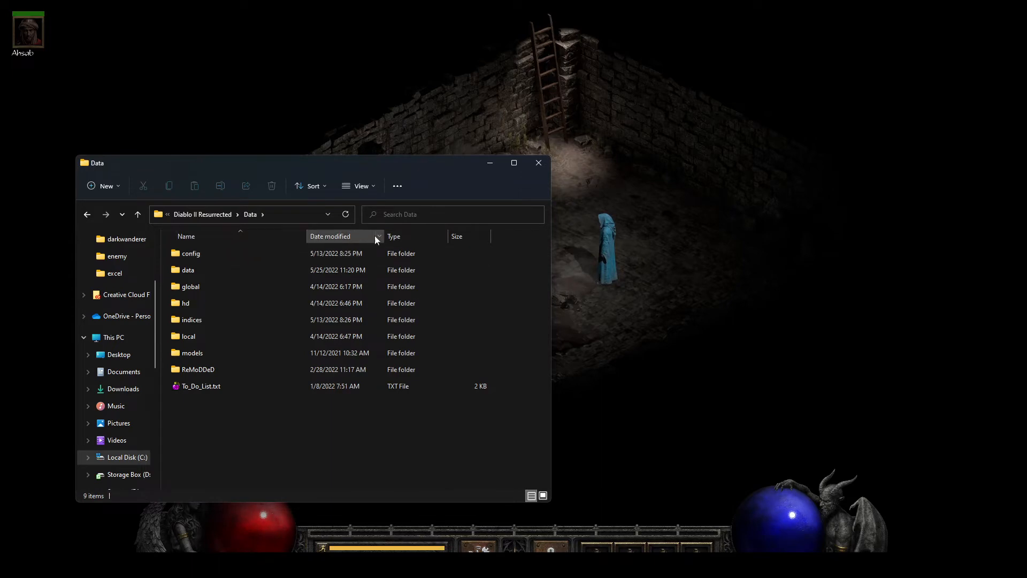
{"action": "left_click", "coordinate": [223, 217]}
{"action": "mouse_move", "coordinate": [230, 567]}
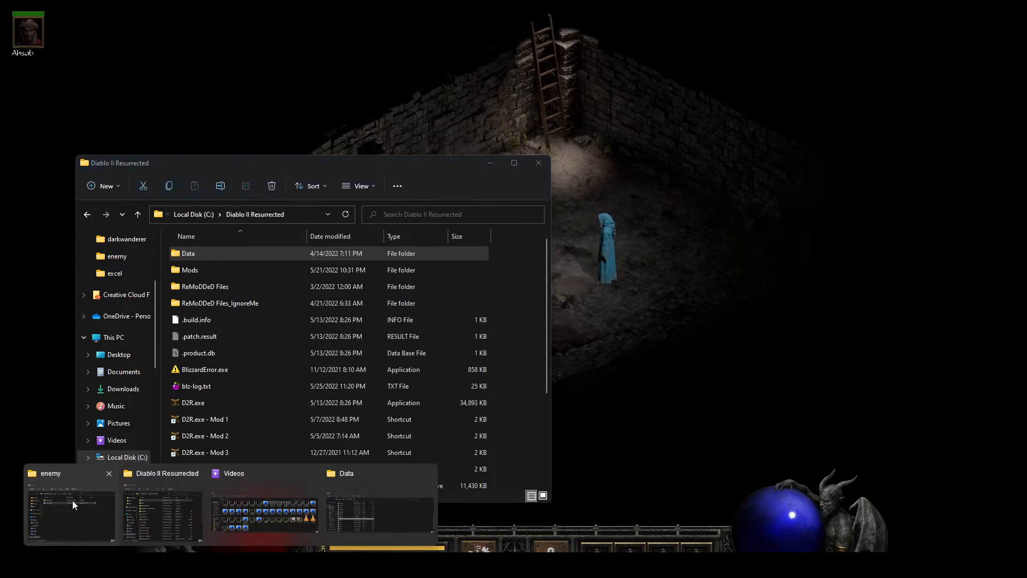
{"action": "left_click", "coordinate": [72, 499]}
{"action": "left_click", "coordinate": [268, 352]}
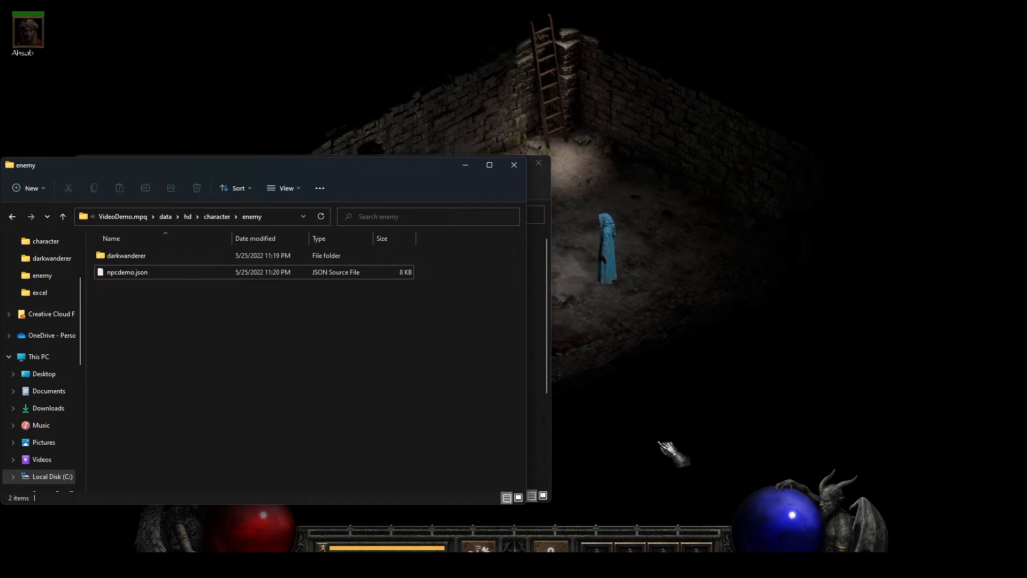
{"action": "left_click", "coordinate": [522, 567]}
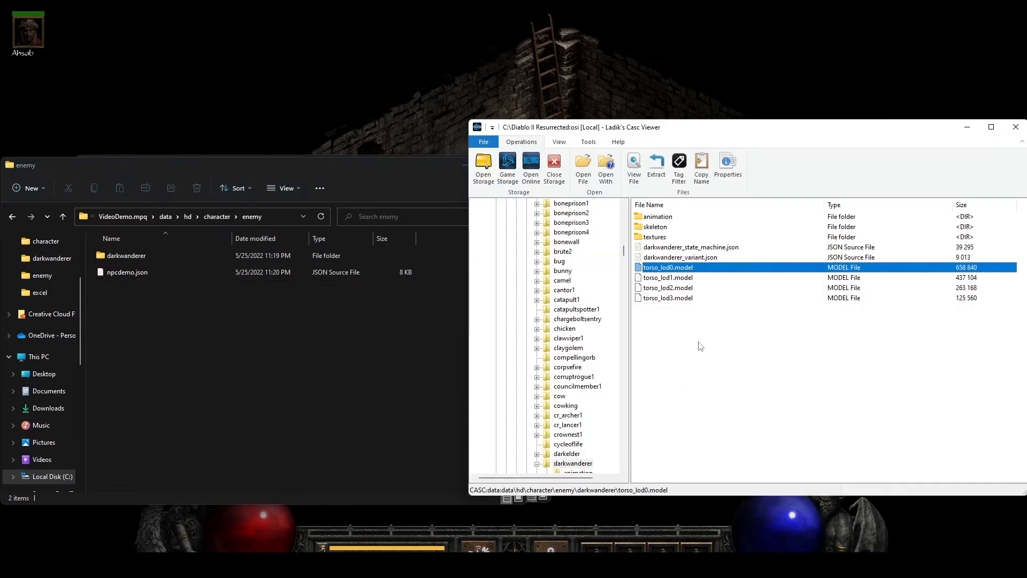
{"action": "left_click_drag", "start_coordinate": [623, 252], "coordinate": [625, 212]}
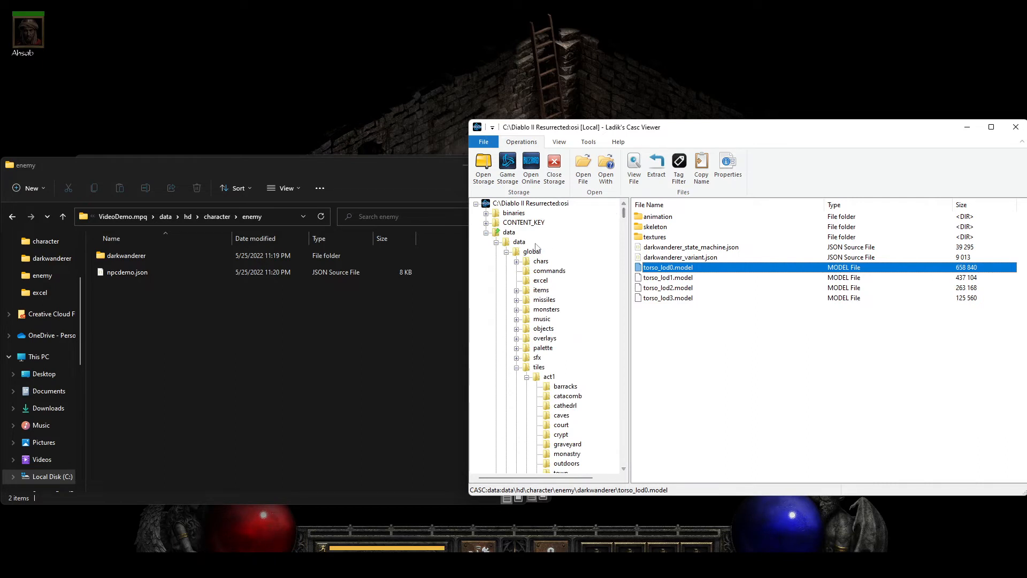
{"action": "left_click", "coordinate": [519, 242]}
{"action": "double_click", "coordinate": [648, 226]}
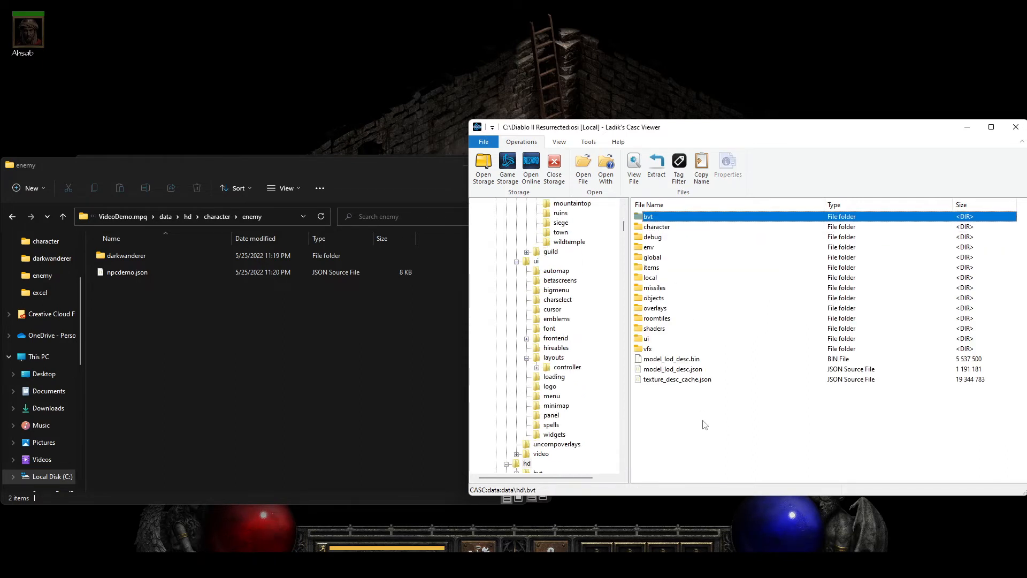
{"action": "left_click", "coordinate": [688, 383]}
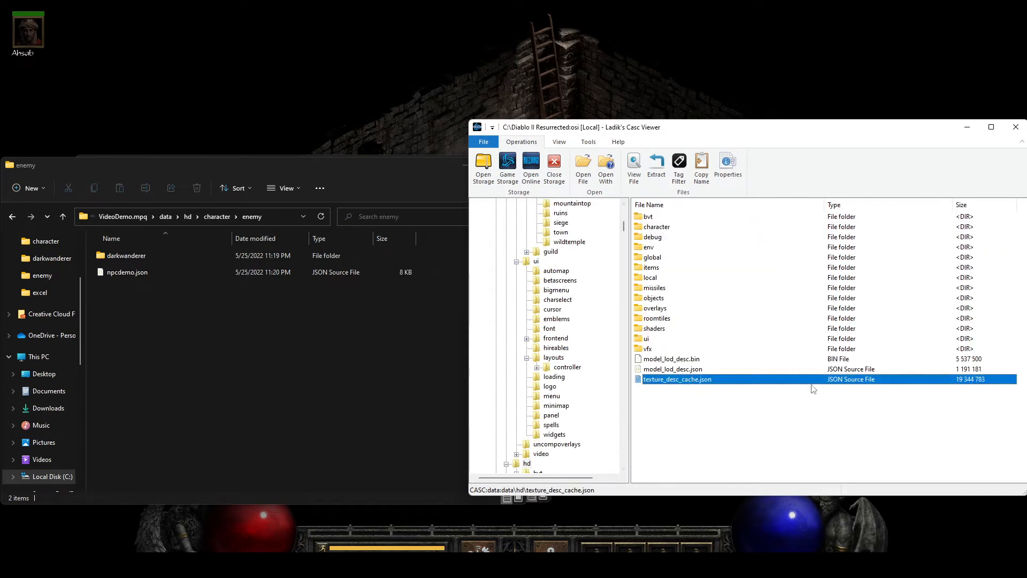
- Extract texture_desc_cache.json from the game storage into the mod's VideoDemo.mpq/data/hd folder
{"action": "left_click", "coordinate": [187, 216]}
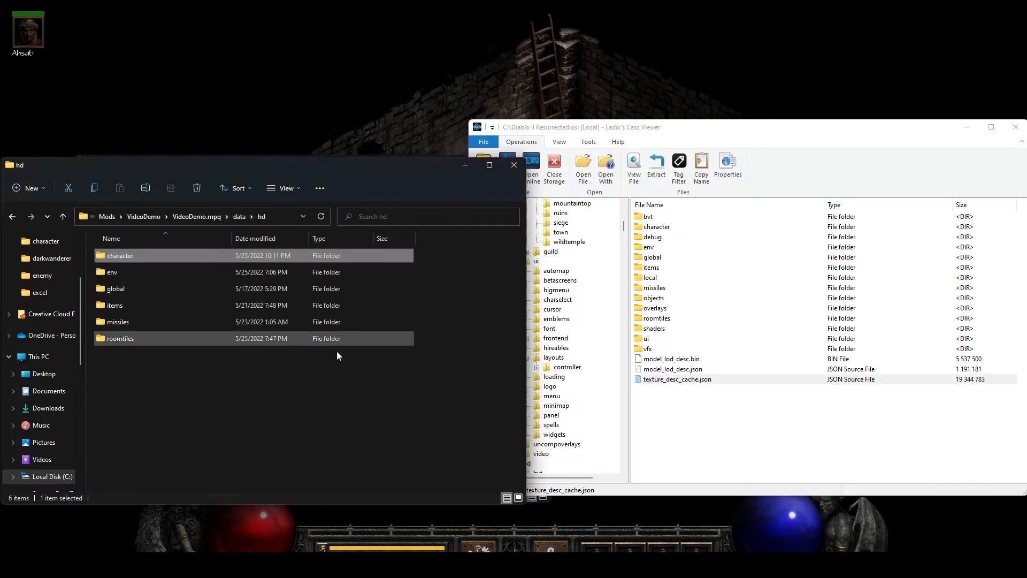
{"action": "left_click", "coordinate": [679, 413]}
{"action": "left_click", "coordinate": [700, 384]}
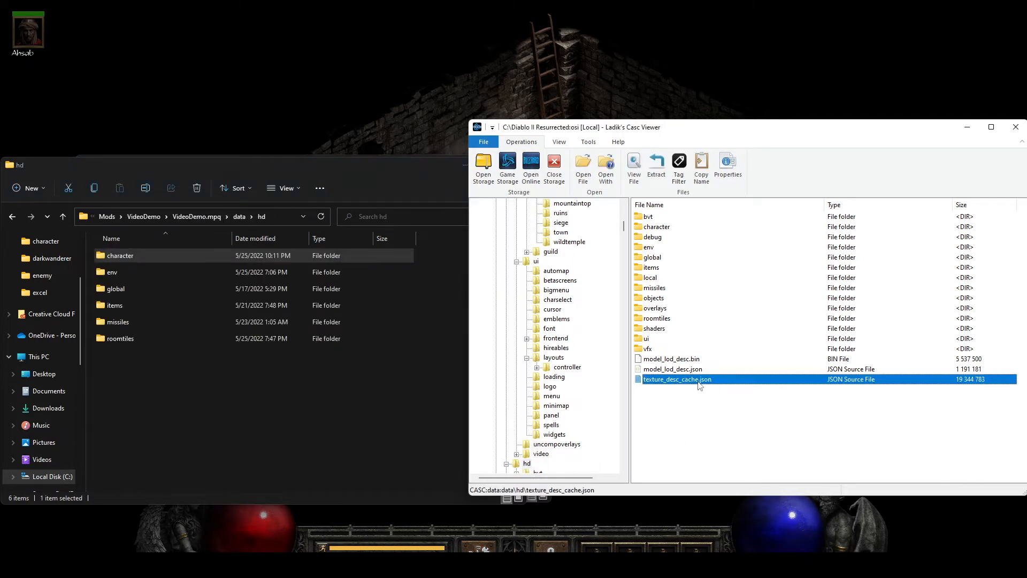
{"action": "left_click_drag", "start_coordinate": [204, 363], "coordinate": [188, 360]}
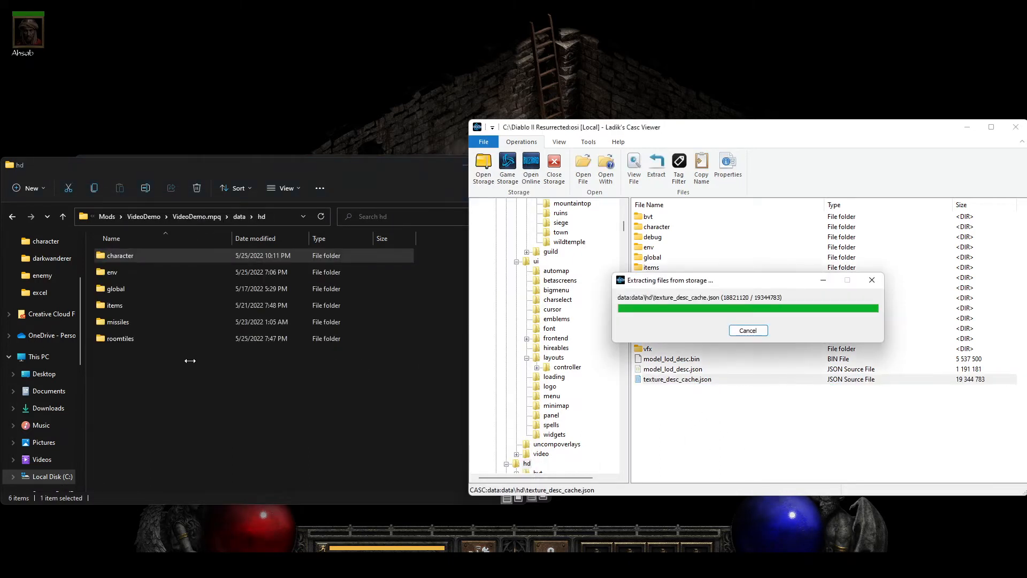
- Open the extracted texture_desc_cache.json in Visual Studio Code and format the document
{"action": "double_click", "coordinate": [162, 356]}
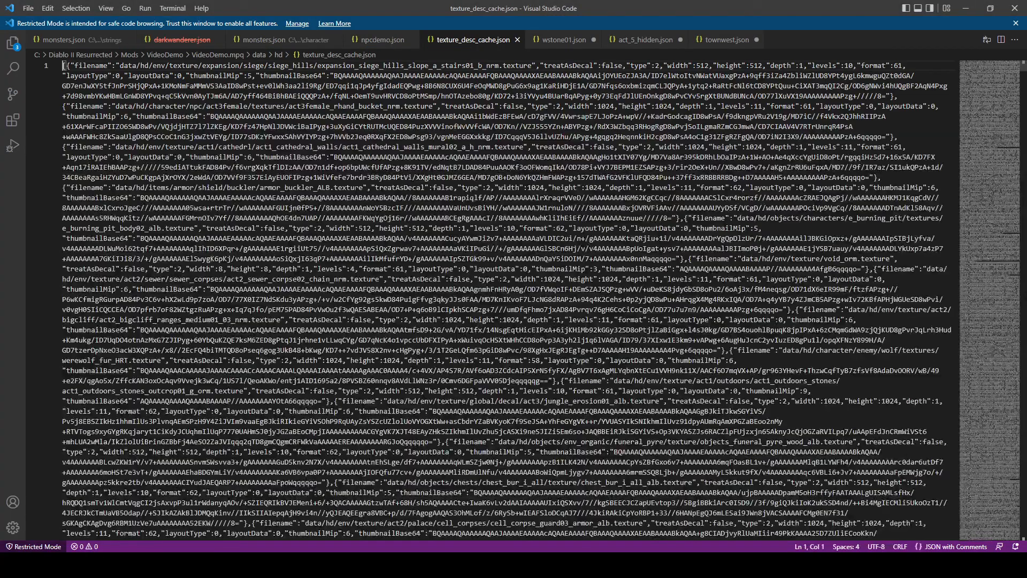
{"action": "left_click", "coordinate": [354, 189]}
{"action": "right_click", "coordinate": [356, 189]}
{"action": "left_click", "coordinate": [373, 214]}
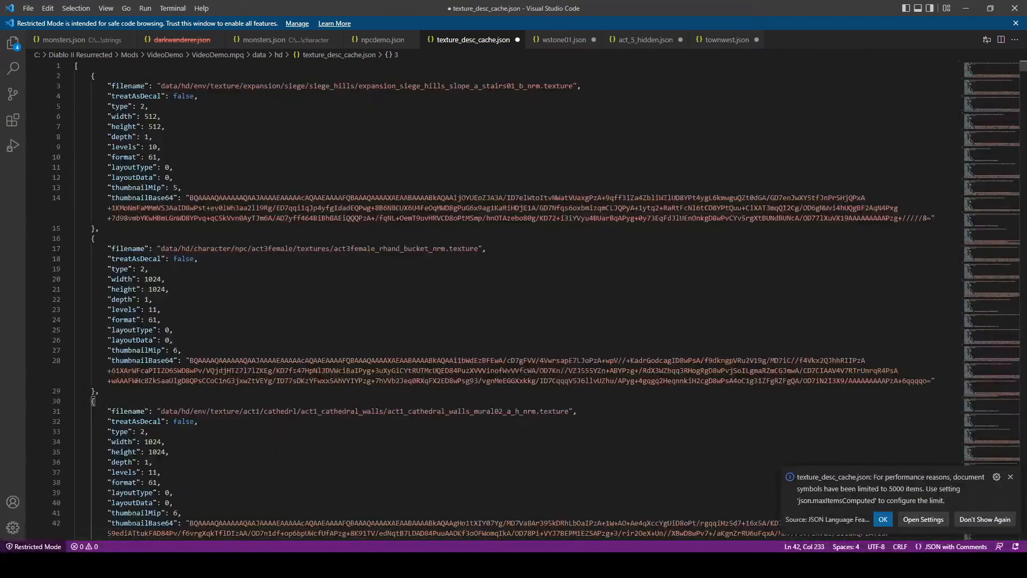
- Search for darkwander and insert a copy of the darkwanderer_outfit_alb.texture entry directly below the original
{"action": "left_click", "coordinate": [343, 286]}
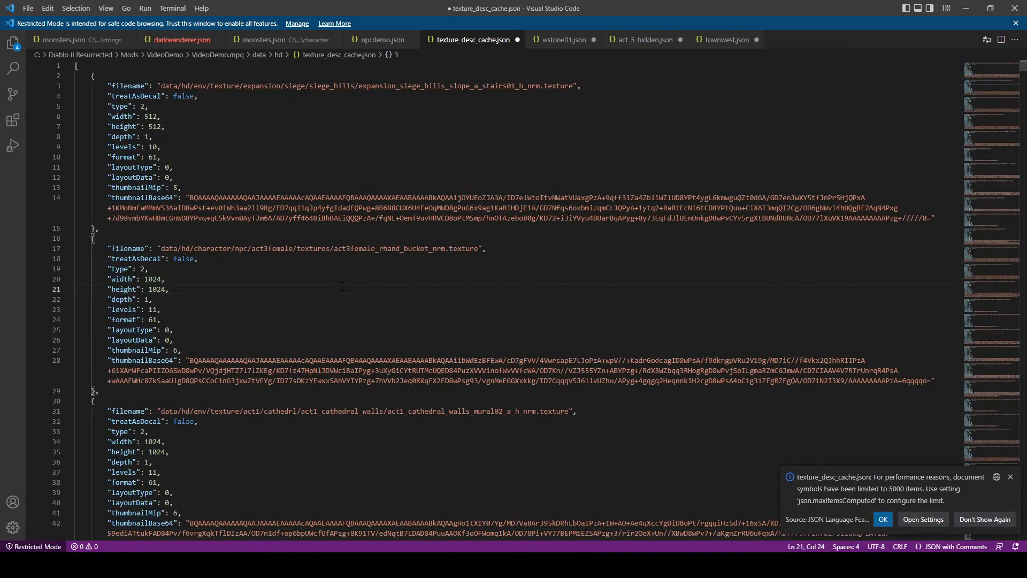
{"action": "key", "text": "ctrl+f"}
{"action": "type", "text": "dark"}
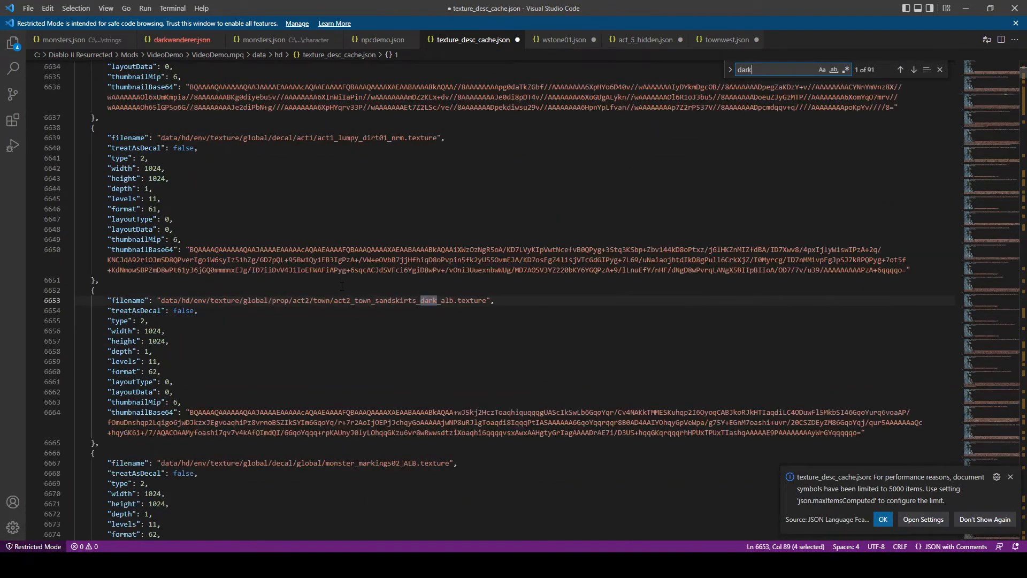
{"action": "type", "text": "wander"}
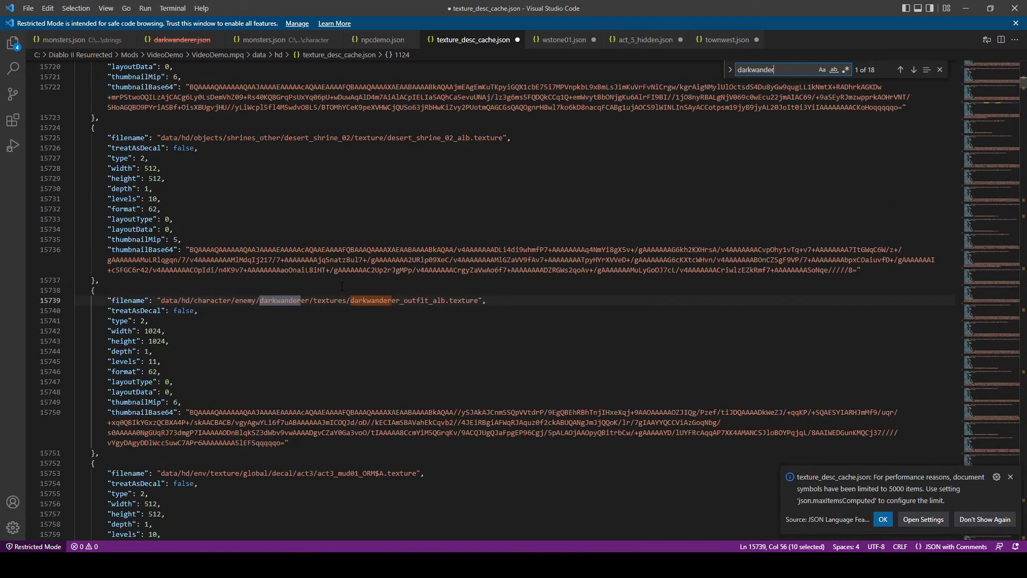
{"action": "left_click", "coordinate": [336, 342]}
{"action": "scroll", "coordinate": [336, 343], "scroll_direction": "down", "scroll_amount": 3}
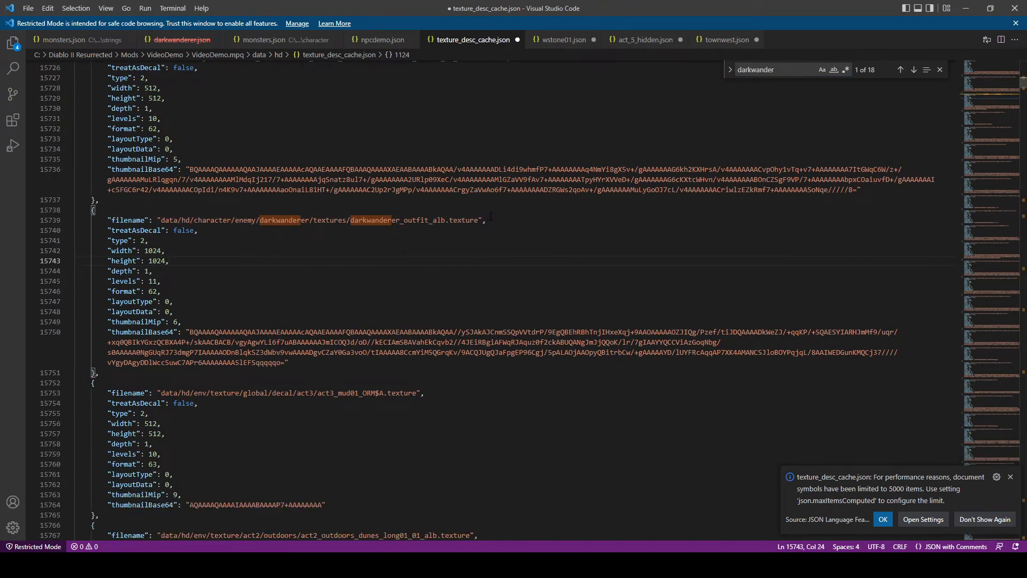
{"action": "left_click_drag", "start_coordinate": [491, 216], "coordinate": [240, 221]}
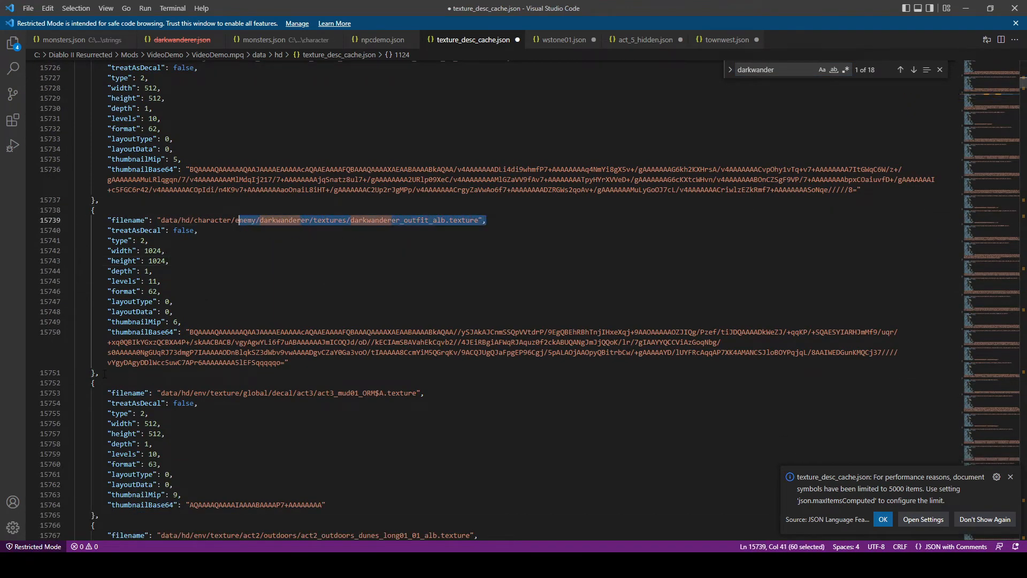
{"action": "left_click_drag", "start_coordinate": [104, 374], "coordinate": [91, 211]}
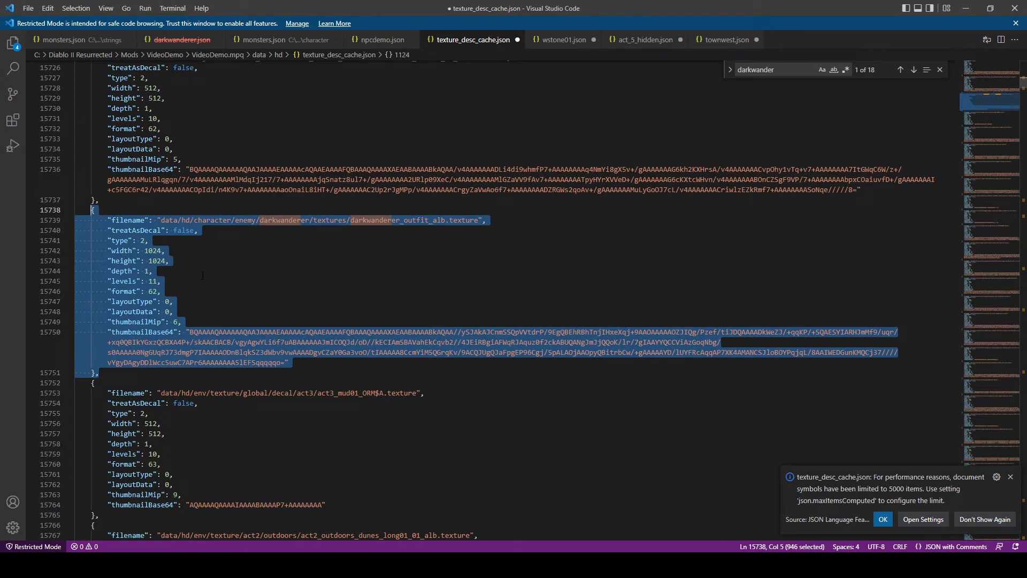
{"action": "left_click", "coordinate": [117, 376]}
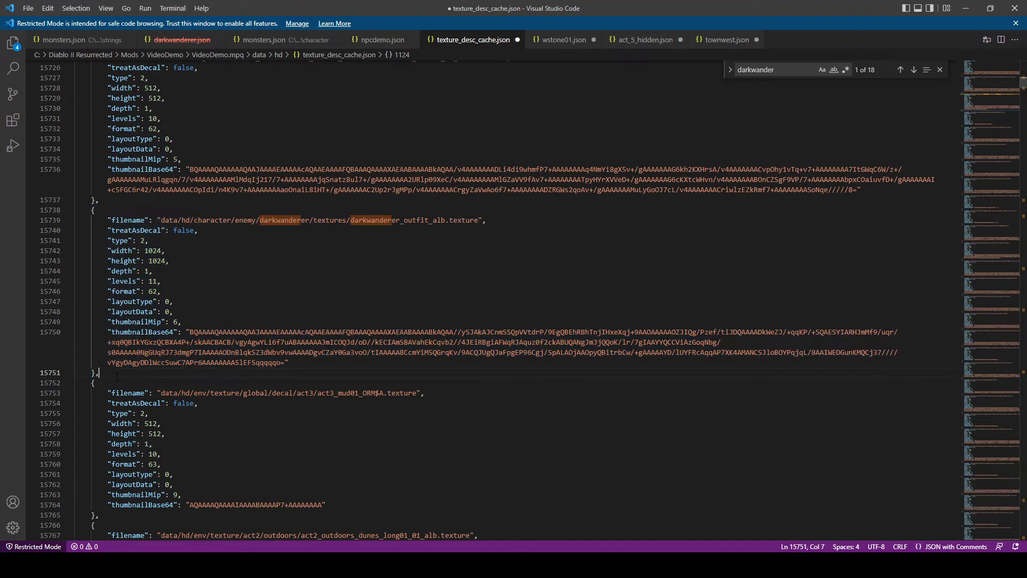
{"action": "key", "text": "Return"}
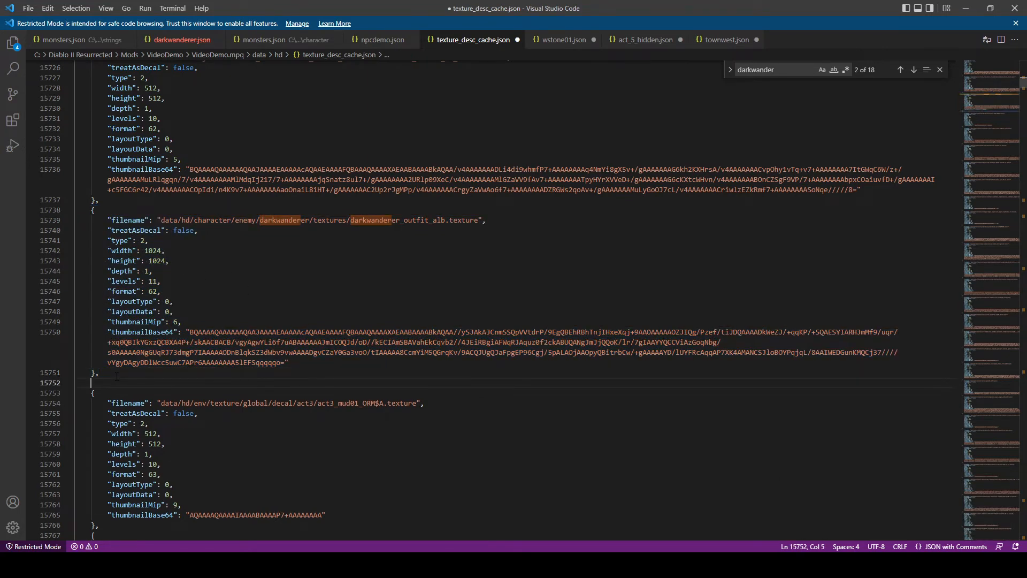
{"action": "type", "text": "{         \"filename\": \"data/hd/character/enemy/darkwanderer/textures/darkwanderer_outfit_alb.texture\",         \"treatAsDecal\": false,         \"type\": 2,         \"width\": 1024,         \"height\": 1024,         \"depth\": 1,         \"levels\": 11,         \"format\": 62,         \"layoutType\": 0,         \"layoutData\": 0,         \"thumbnailMip\": 6,         \"thumbnailBase64\": \"BQAAAAQAAAAAAQAAJAAAAEAAAAAcAQAAEAAAAFQBAAAQAAAAXAEAABAAAABkAQAA//ySJAkAJCnmSSQpVVtdrP/9EgQBEhRBhTnjIHxeXqj+9AAOAAAAAOZJIQg/Pzef/tiJDQAAAADkWeZJ/+qqKP/+SQAESYIARHJmMf9/uqr/+xq0QBIkYGxzQCBXA4P+/skAACBACB/vgyAgwYLi6f7uABAAAAAAJmICOQJd/oD//kECIAmSBAVahEkCqvb2//4JEiRBgiAFWqRJAquz0f2ckABUQANgJmJjQQoK/lr/7gIAAYYQCCViAzGoqNbg/s0AAAAA0NgGUqRJ73dmgP7IAAAAAODnBlqkSZ3dWbv9vwAAAADgvCZaY0Ga3voO/tIAAAAA8CcmYiM5QGrqKv/9ACQJUgQJaFpgEP96Cgj/5pALAOjAAOpyQBitrbCw/+gAAAAAYD/lUYFRcAqqAP7XK4AMANCSJloBOYPqjqL/8AAIWEDGunKMQCj37////vYgyDAgyDDlWcc5uwC7APr6AAAAAAAA5lEFSqqqqqo=\"     },"}
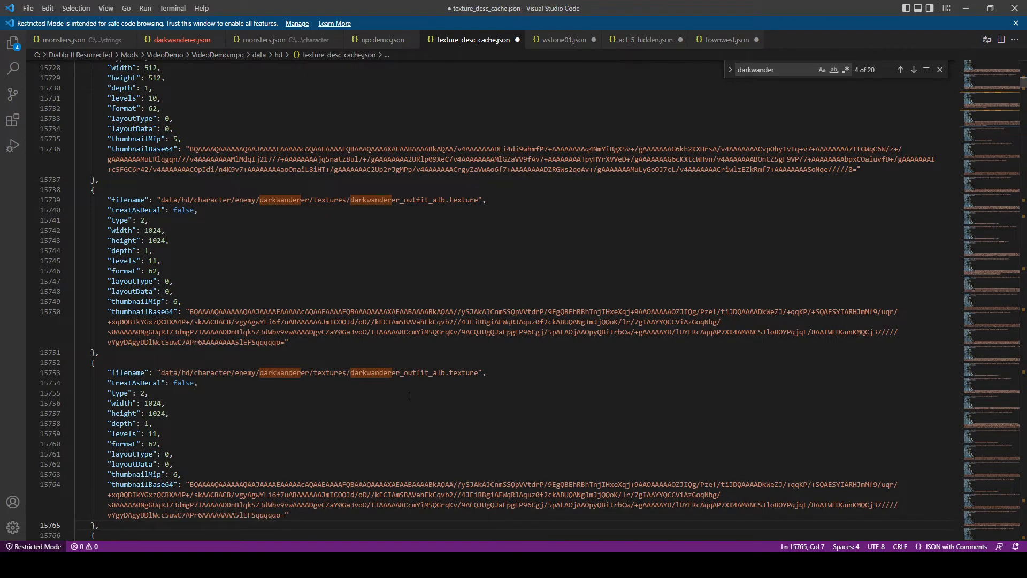
- Set the copied entry's filename to data/custom/npcdemo_alb.texture
{"action": "left_click_drag", "start_coordinate": [428, 373], "coordinate": [182, 372]}
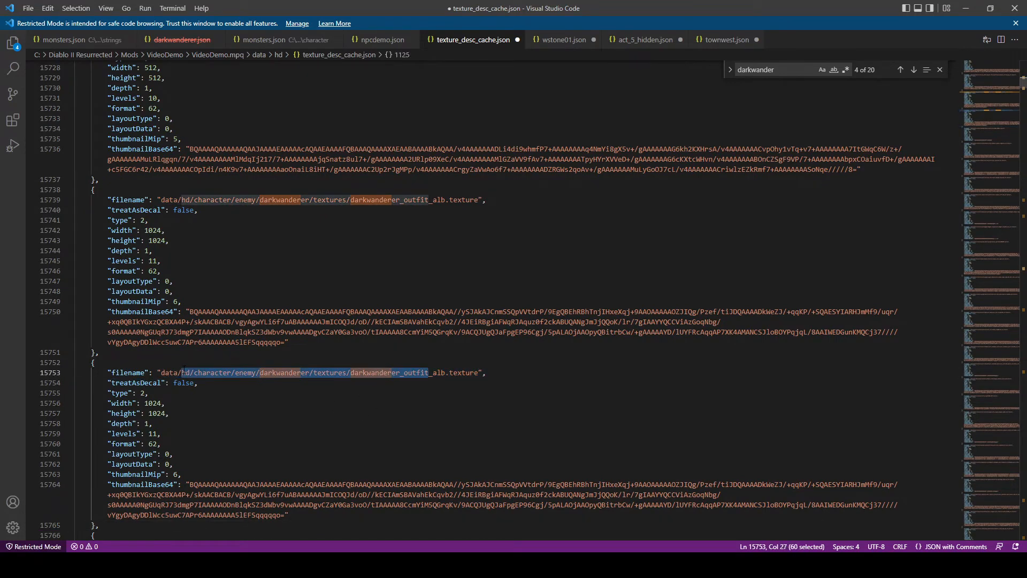
{"action": "type", "text": "custom/"}
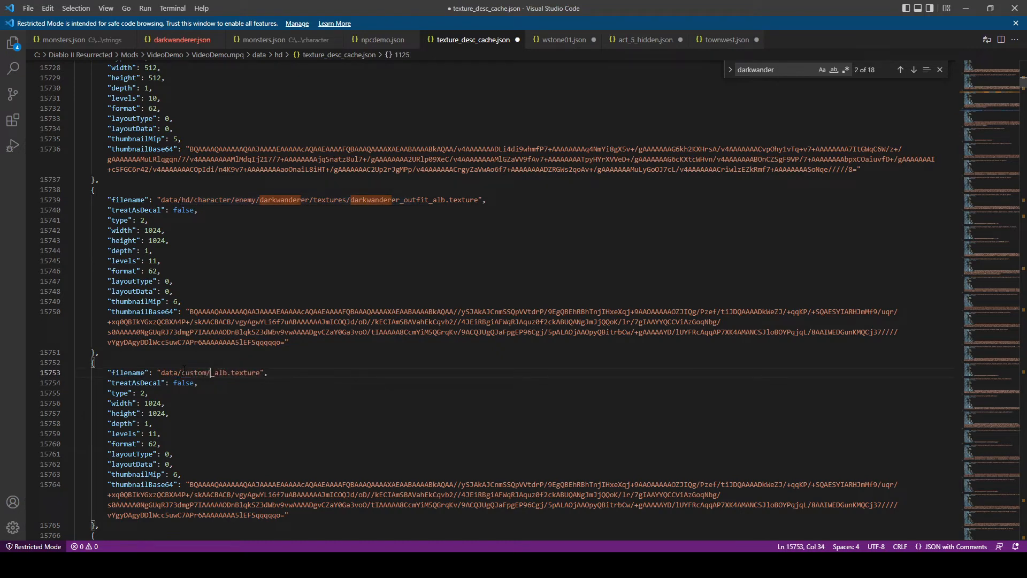
{"action": "type", "text": "npcdemo"}
- Review the new npcdemo_alb.texture entry's filename, dimensions, levels, format and layout fields against the original entry
{"action": "left_click", "coordinate": [281, 419]}
{"action": "scroll", "coordinate": [221, 369], "scroll_direction": "down", "scroll_amount": 3}
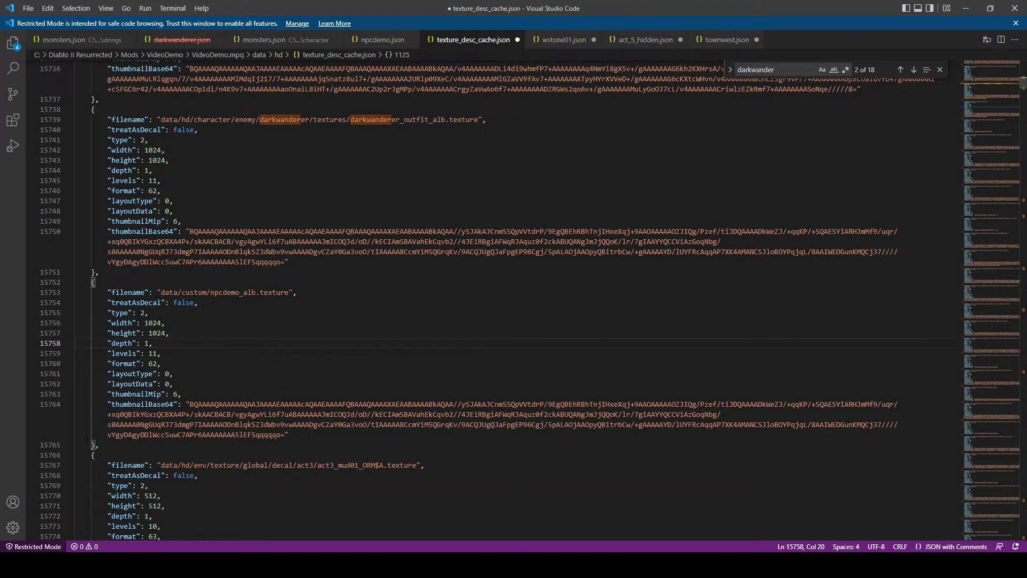
{"action": "left_click_drag", "start_coordinate": [100, 445], "coordinate": [79, 281]}
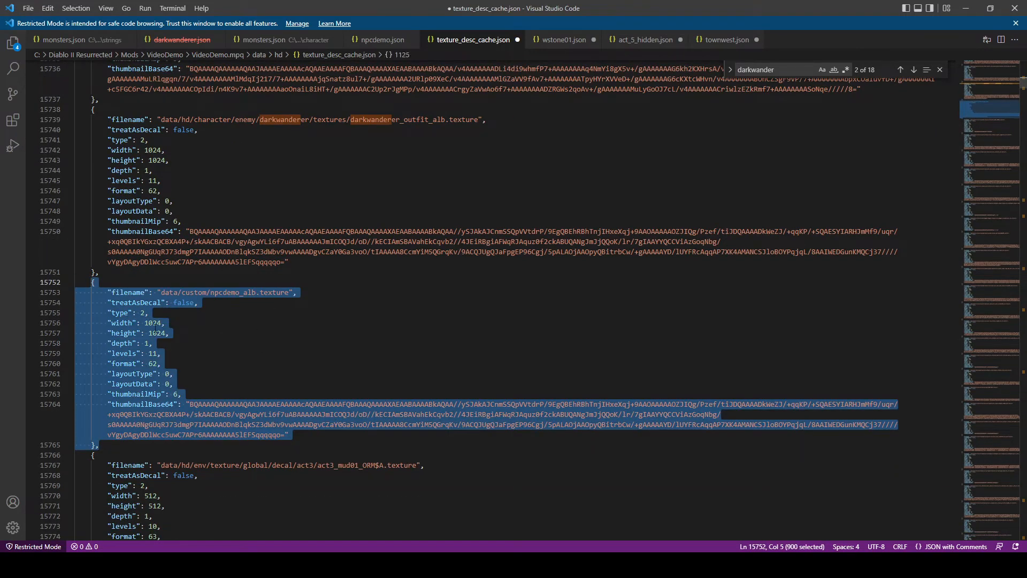
{"action": "left_click", "coordinate": [161, 363]}
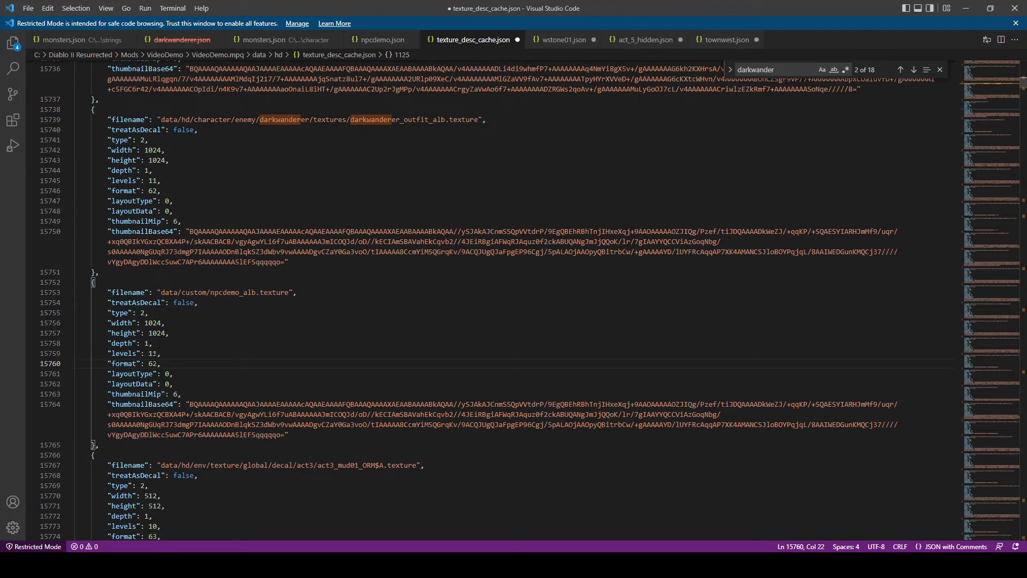
{"action": "left_click_drag", "start_coordinate": [157, 363], "coordinate": [115, 364]}
{"action": "left_click", "coordinate": [168, 356]}
{"action": "left_click", "coordinate": [169, 323]}
{"action": "left_click", "coordinate": [186, 383]}
{"action": "scroll", "coordinate": [195, 382], "scroll_direction": "up", "scroll_amount": 1}
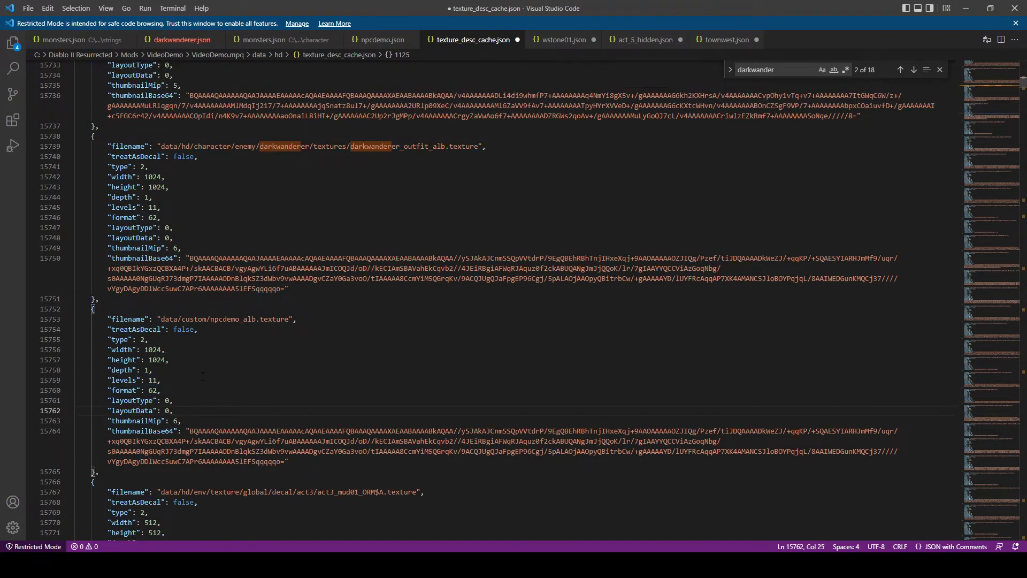
{"action": "left_click", "coordinate": [203, 380]}
{"action": "left_click_drag", "start_coordinate": [275, 320], "coordinate": [164, 320]}
{"action": "left_click", "coordinate": [241, 319]}
- Save texture_desc_cache.json and relaunch the game from the D2R.exe - Mod 1 shortcut
{"action": "left_click", "coordinate": [28, 8]}
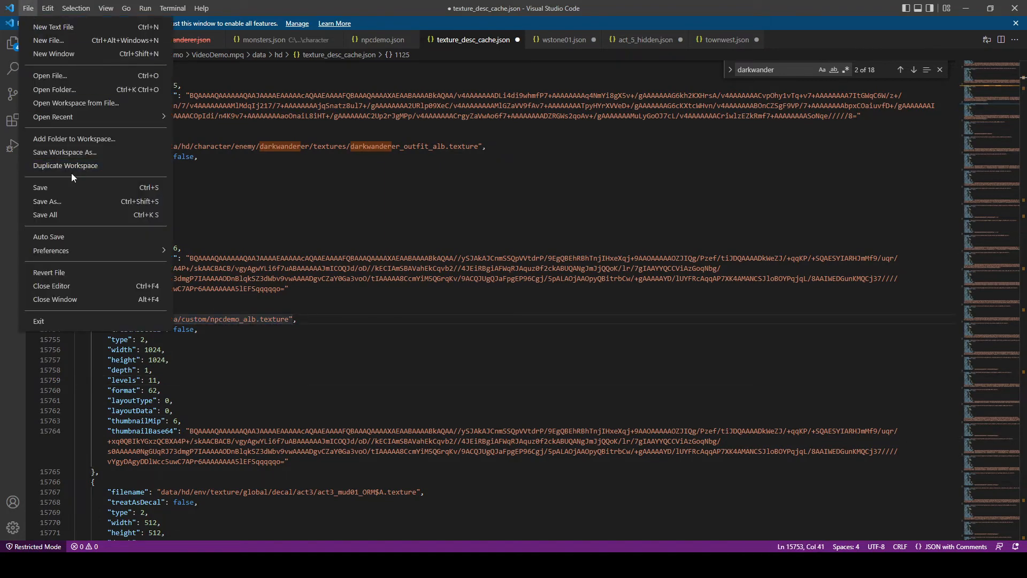
{"action": "left_click", "coordinate": [72, 187]}
{"action": "mouse_move", "coordinate": [228, 565]}
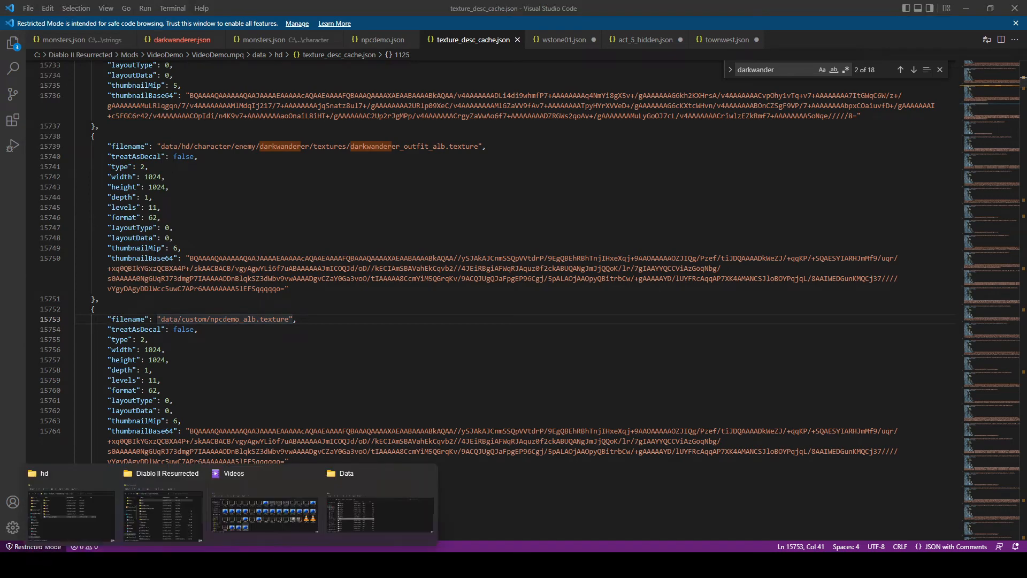
{"action": "left_click", "coordinate": [198, 513]}
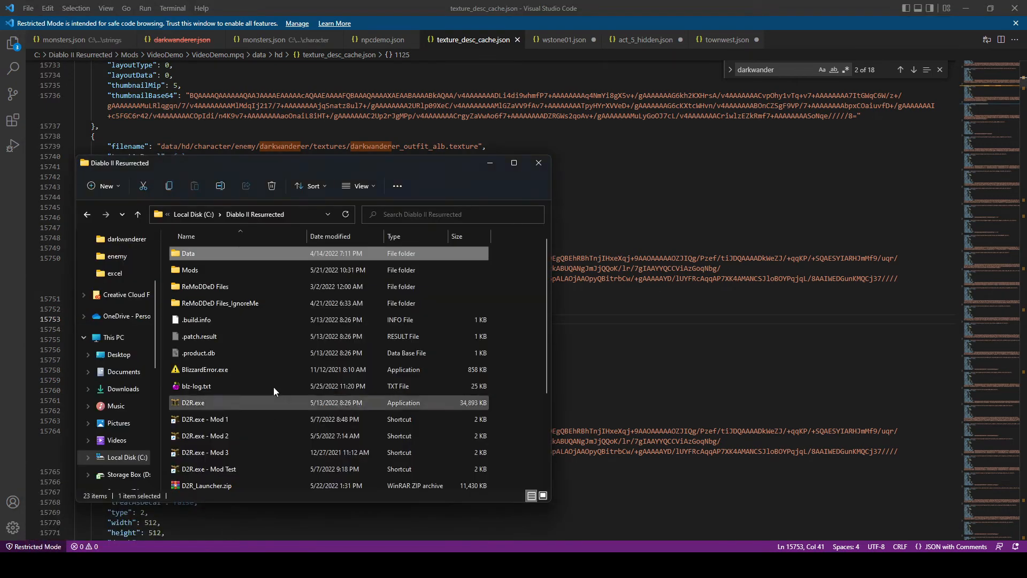
{"action": "double_click", "coordinate": [206, 422]}
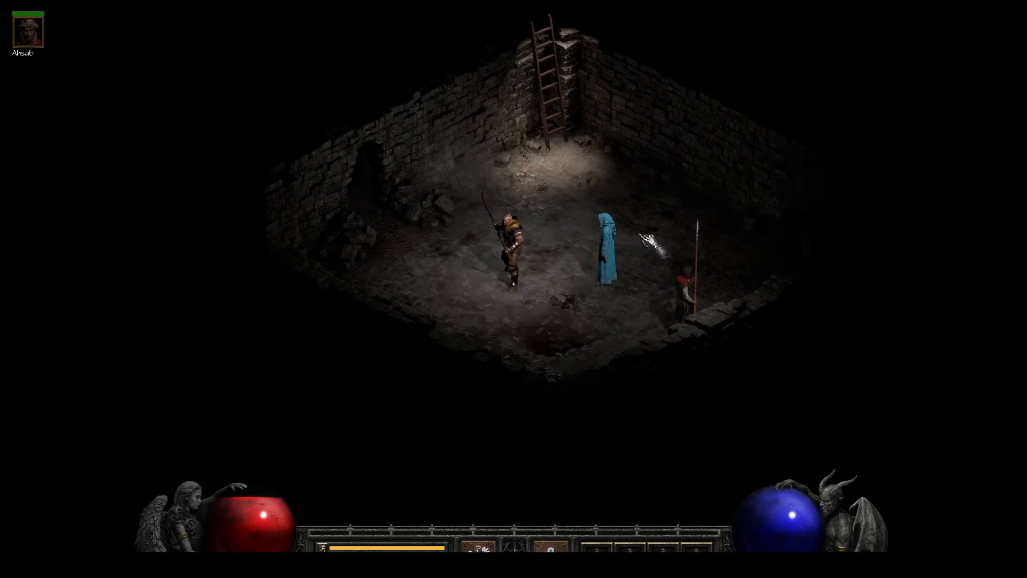
- Capture a screen snip of the blue-robed NPC in the tower, and close the game
{"action": "key", "text": "super+shift+s"}
{"action": "left_click_drag", "start_coordinate": [654, 197], "coordinate": [574, 303]}
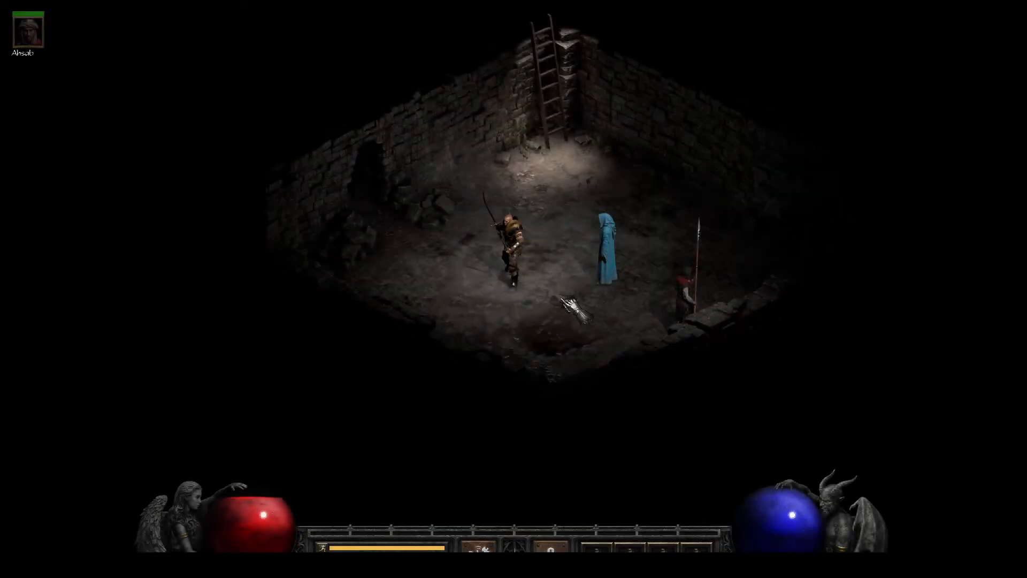
{"action": "key", "text": "alt+F4"}
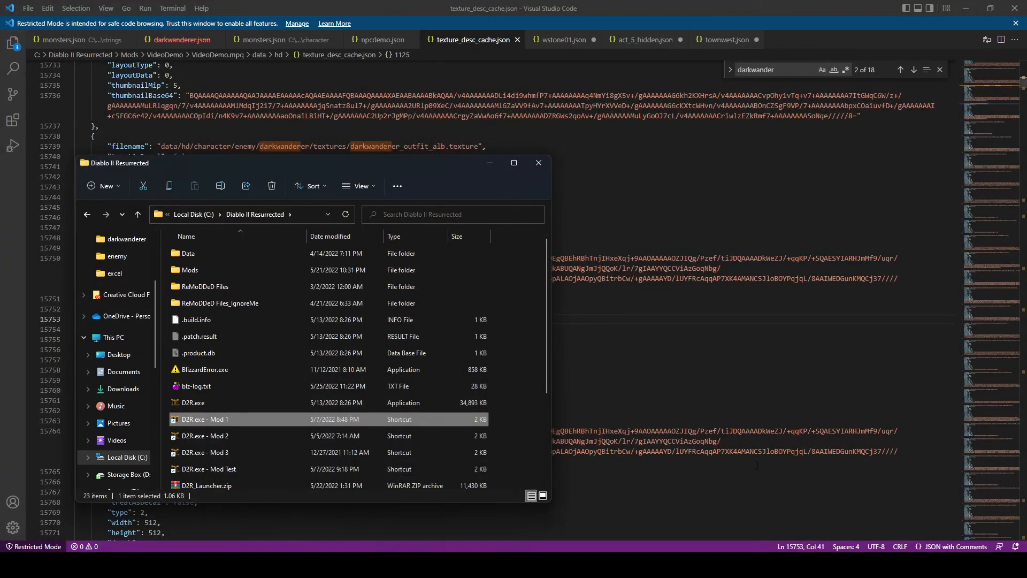
- Switch to Photoshop and create a new transparent document sized to the captured snip
{"action": "left_click", "coordinate": [535, 565]}
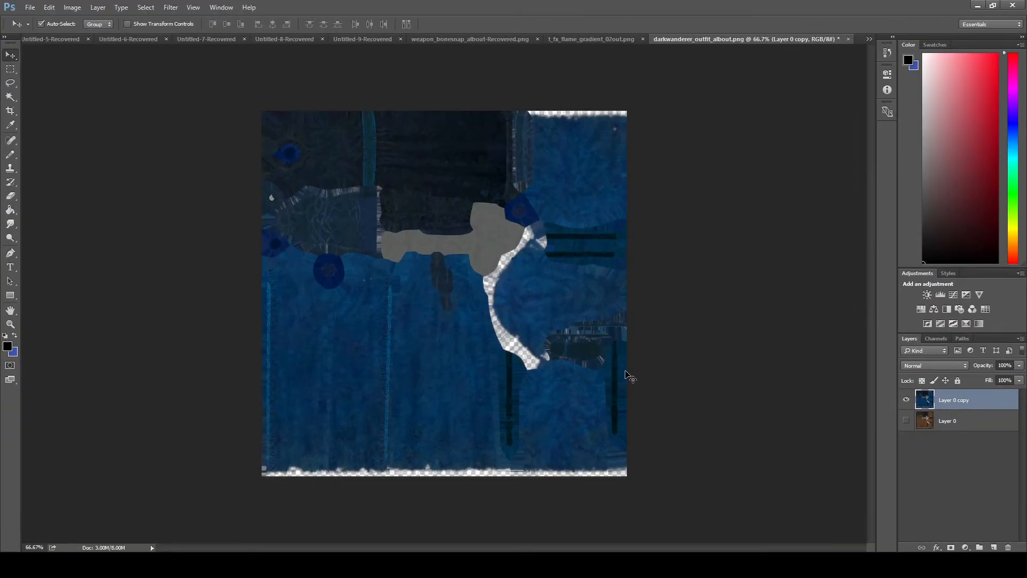
{"action": "key", "text": "ctrl+n"}
{"action": "left_click", "coordinate": [606, 140]}
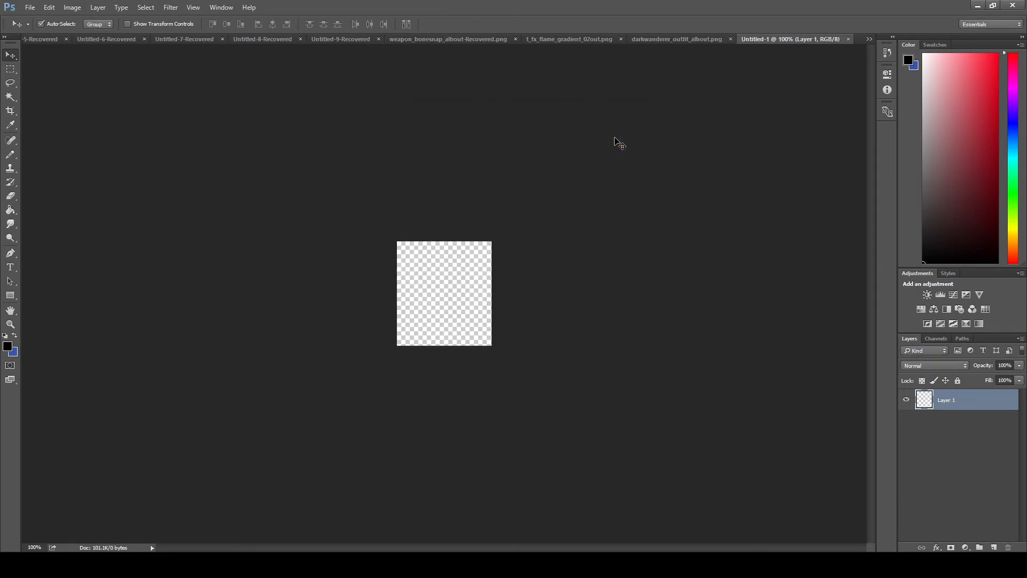
- Paste the captured NPC snip into the new document and relaunch the game from the D2R.exe - Mod 1 shortcut
{"action": "key", "text": "ctrl+v"}
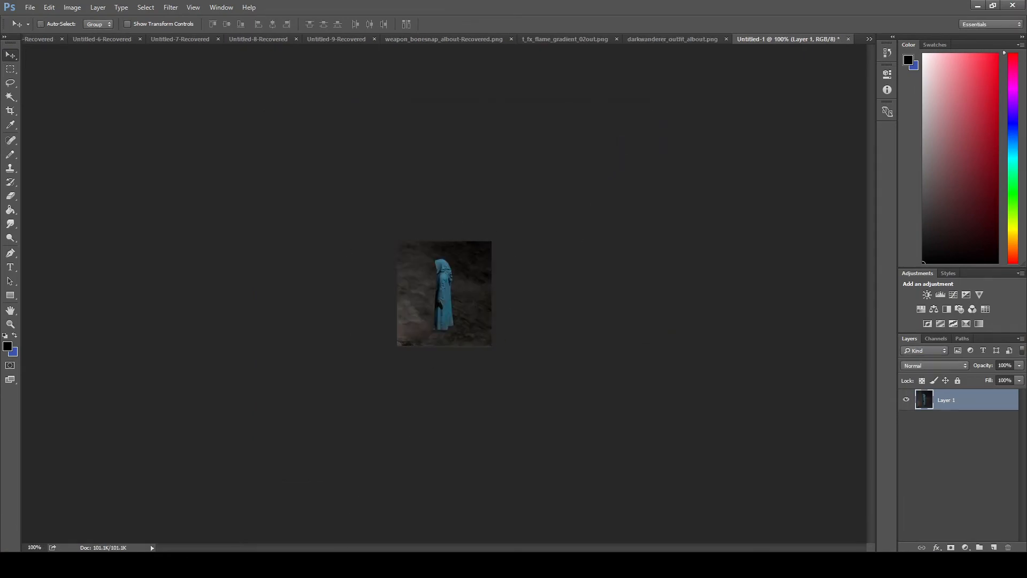
{"action": "left_click", "coordinate": [188, 518]}
{"action": "double_click", "coordinate": [239, 420]}
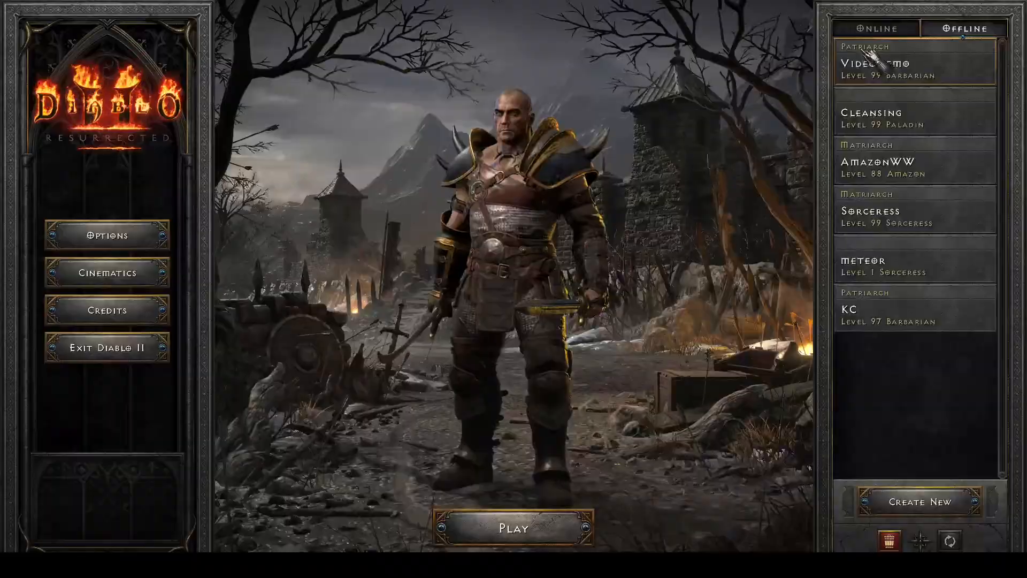
- Load the character into a game and take it through the door into the Forgotten Tower
{"action": "double_click", "coordinate": [864, 53]}
{"action": "left_click", "coordinate": [539, 239]}
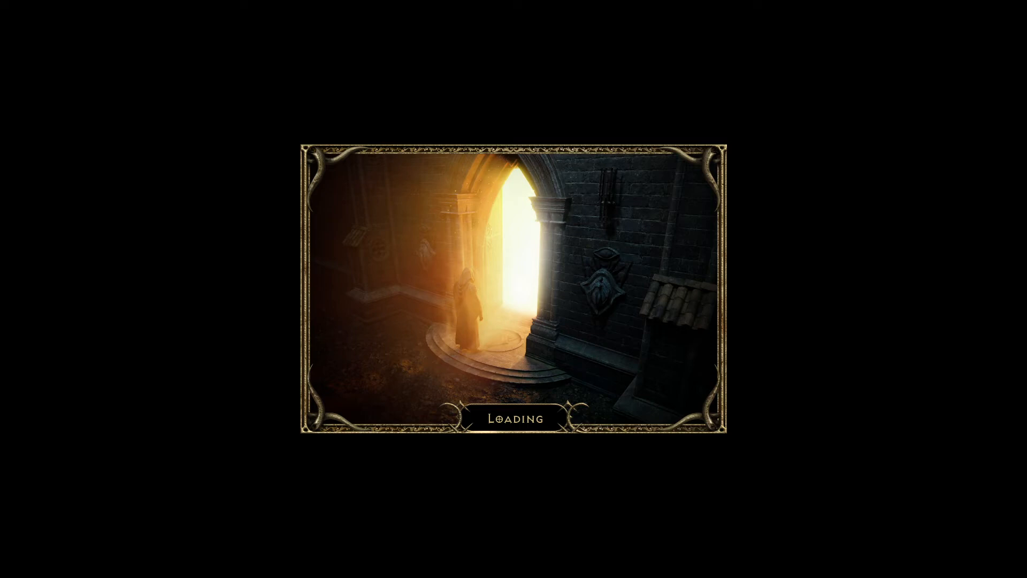
{"action": "left_click_drag", "start_coordinate": [177, 225], "coordinate": [515, 187]}
{"action": "left_click", "coordinate": [554, 199]}
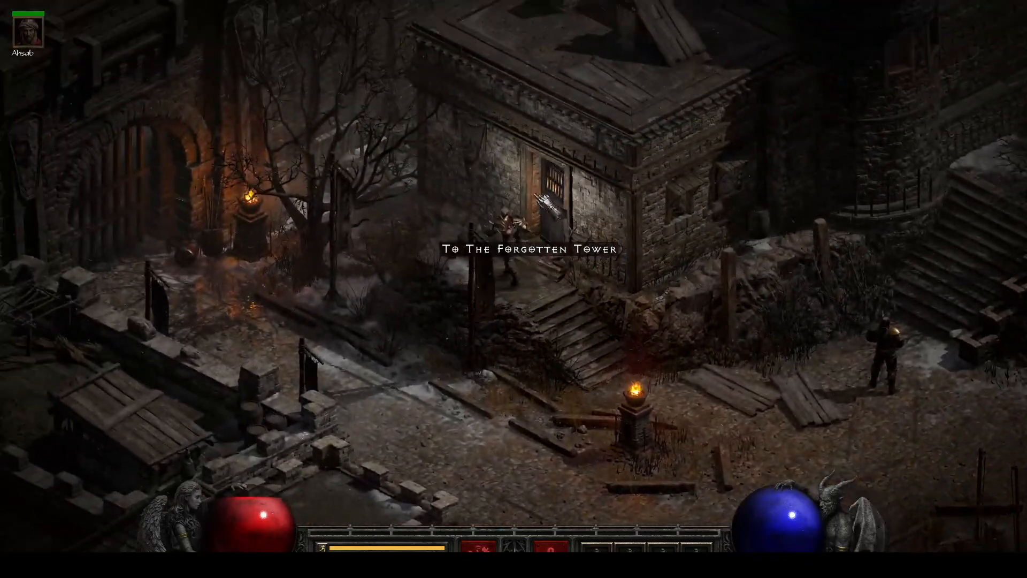
{"action": "left_click", "coordinate": [478, 341]}
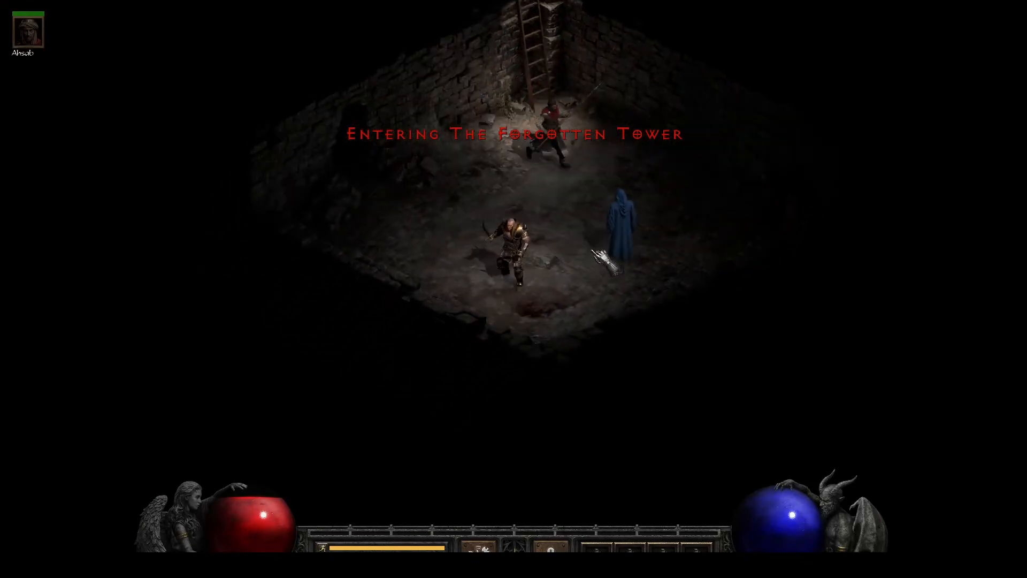
- Capture a rectangular screen snip of The Demo NPC and paste it as a second layer in the Photoshop comparison document
{"action": "left_click", "coordinate": [583, 219]}
{"action": "key", "text": "super+shift+s"}
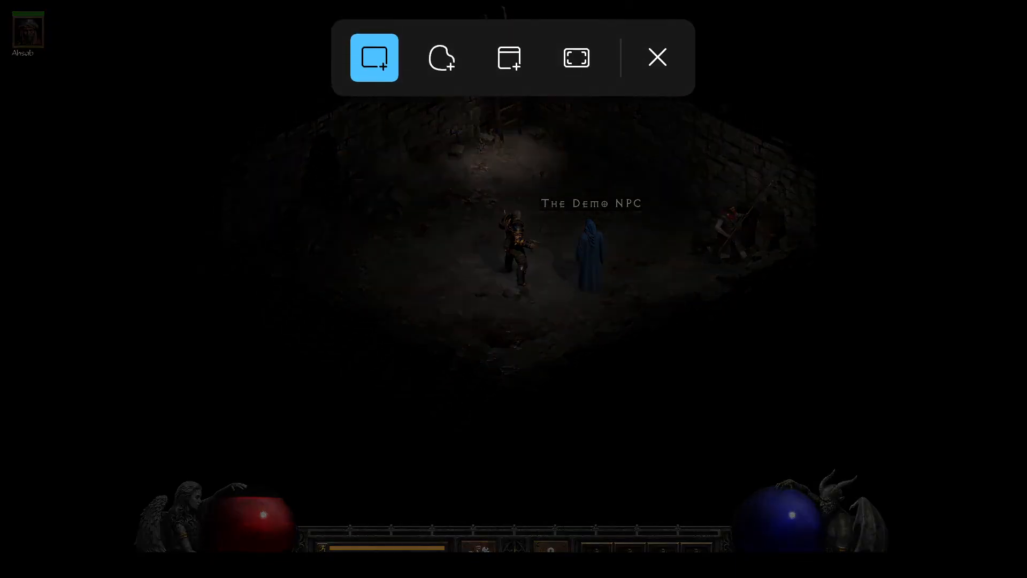
{"action": "left_click_drag", "start_coordinate": [620, 298], "coordinate": [559, 209]}
{"action": "key", "text": "alt+Tab"}
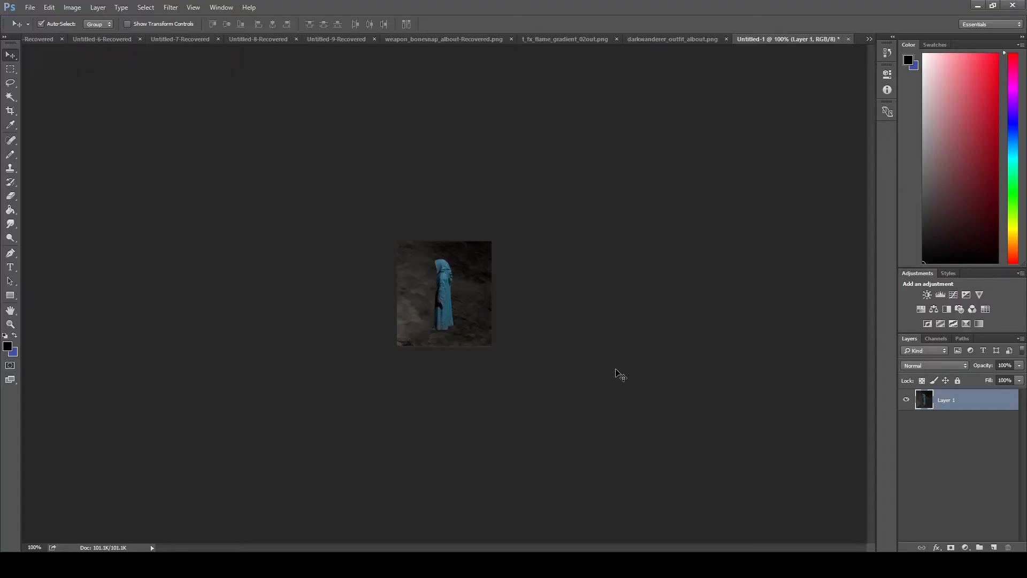
{"action": "key", "text": "ctrl+v"}
- Toggle the visibility of Layer 2 repeatedly to compare the NPC's robe colour between the two snips
{"action": "left_click", "coordinate": [907, 400]}
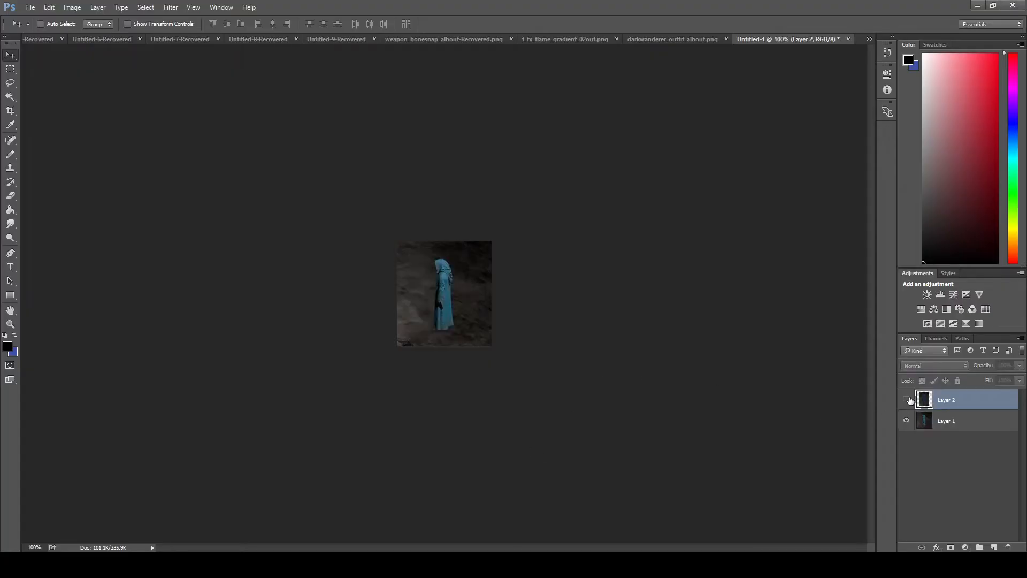
{"action": "left_click", "coordinate": [907, 400]}
{"action": "left_click", "coordinate": [908, 399]}
{"action": "left_click", "coordinate": [908, 400]}
{"action": "left_click", "coordinate": [908, 400]}
{"action": "left_click", "coordinate": [908, 400]}
{"action": "left_click", "coordinate": [908, 400]}
{"action": "left_click", "coordinate": [908, 399]}
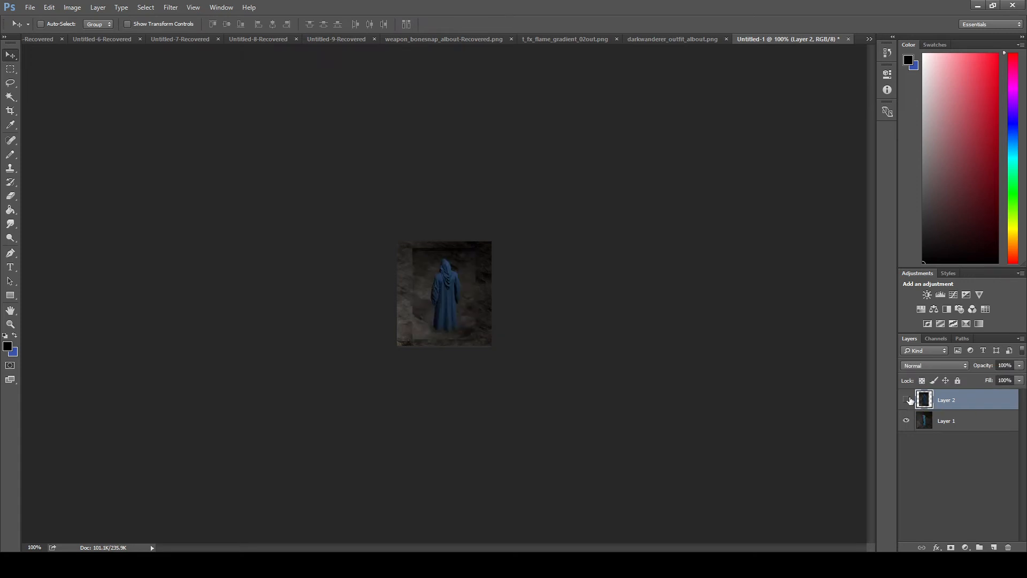
{"action": "left_click", "coordinate": [908, 399]}
{"action": "left_click", "coordinate": [908, 399]}
{"action": "left_click", "coordinate": [908, 400]}
{"action": "left_click", "coordinate": [908, 400]}
- Minimize Photoshop and Visual Studio Code, and bring Ladik's Casc Viewer to the front
{"action": "left_click", "coordinate": [978, 8]}
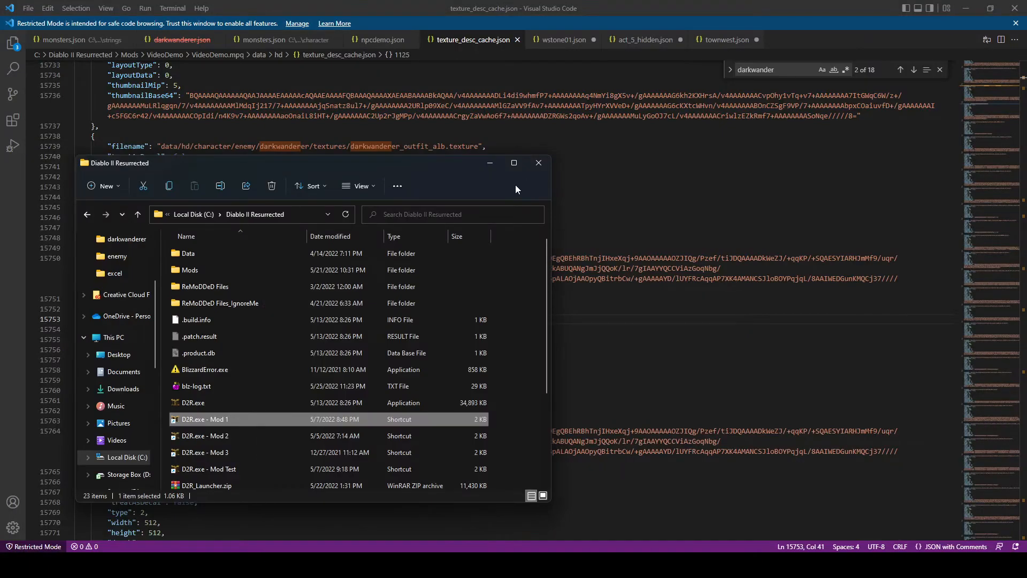
{"action": "left_click", "coordinate": [878, 24]}
{"action": "left_click", "coordinate": [960, 9]}
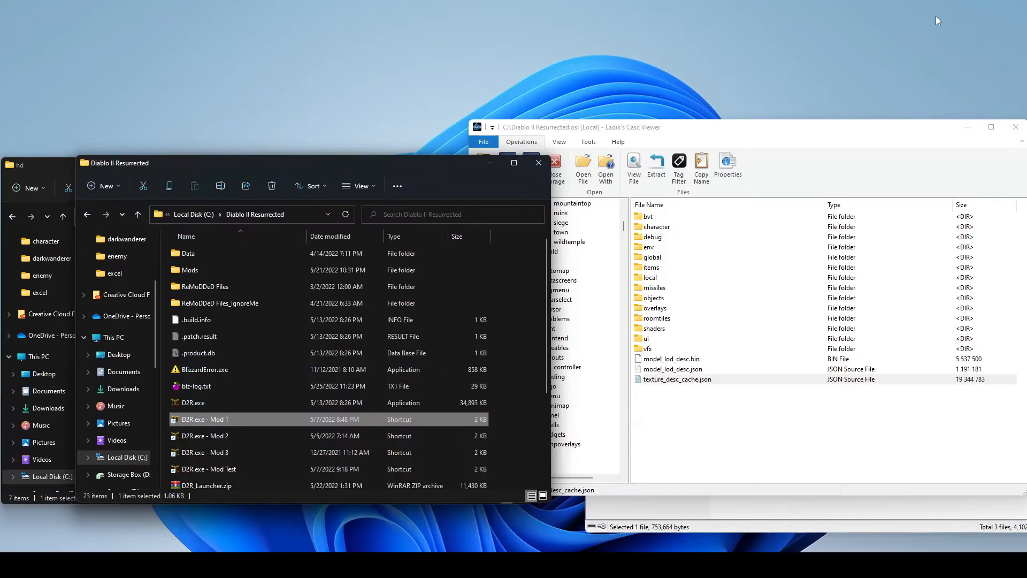
{"action": "left_click", "coordinate": [641, 128]}
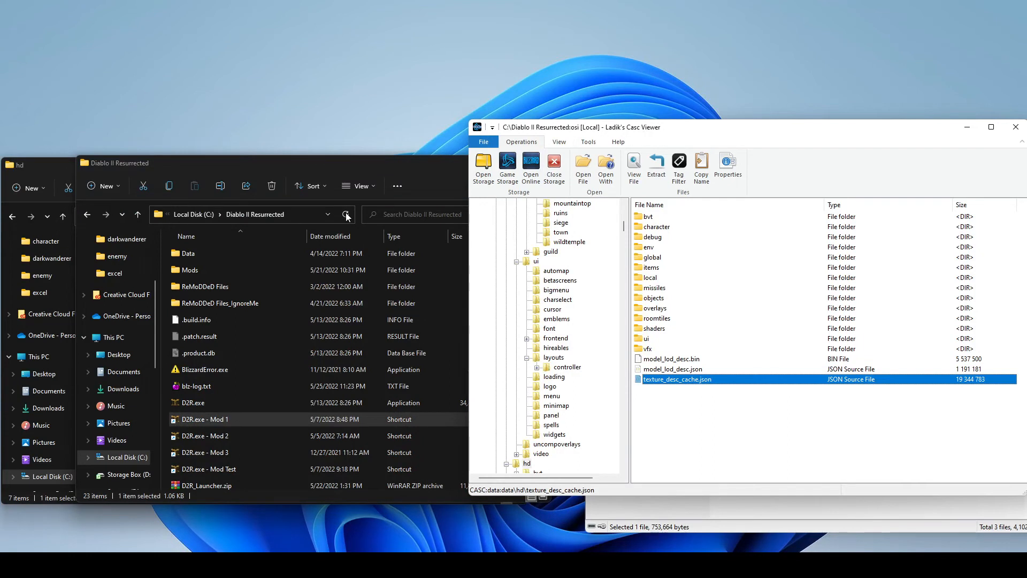
{"action": "left_click", "coordinate": [261, 166]}
{"action": "left_click", "coordinate": [710, 348]}
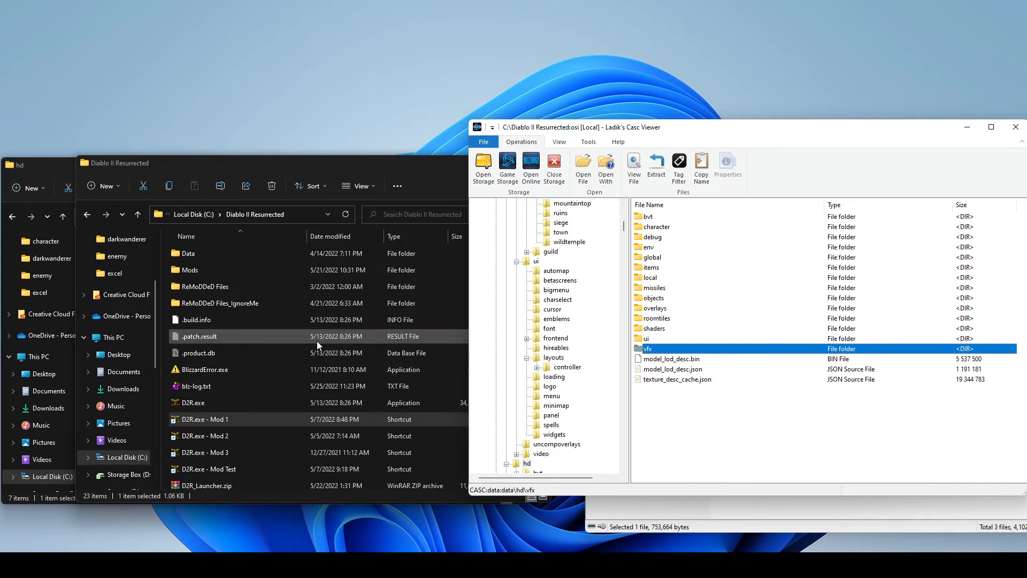
{"action": "left_click", "coordinate": [655, 298]}
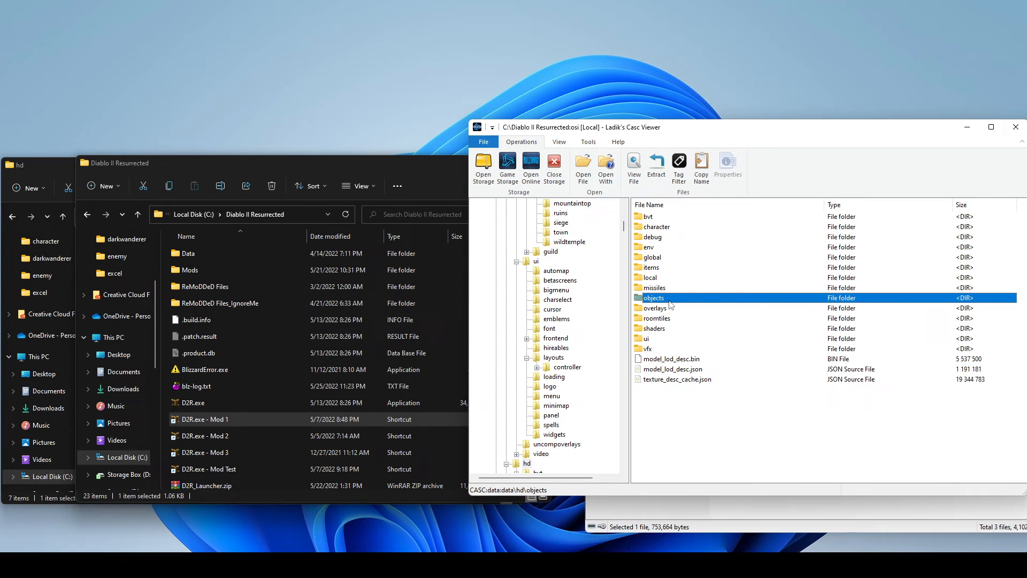
{"action": "left_click", "coordinate": [757, 360]}
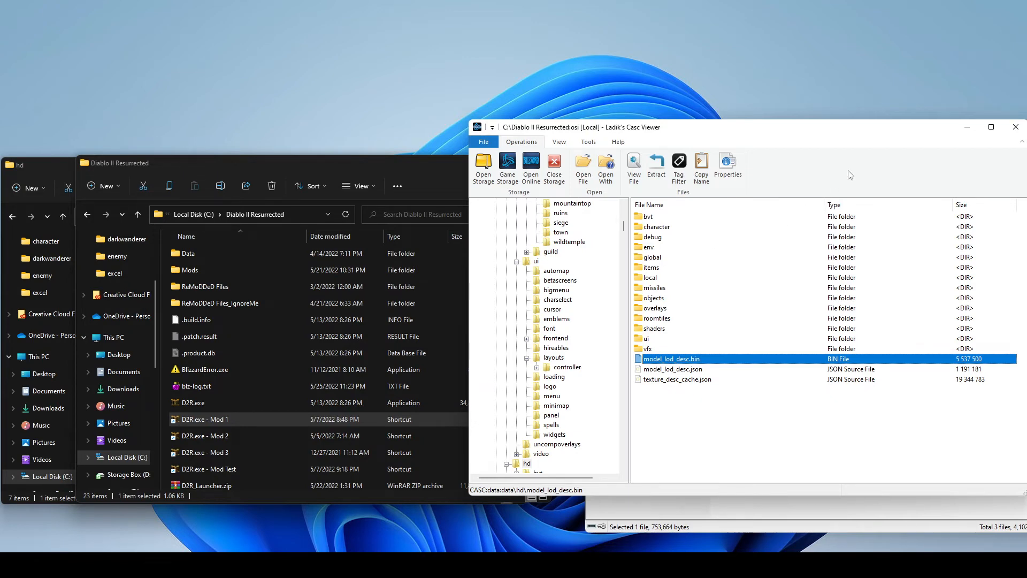
- Open the VideoDemo mod's data\hd\character\enemy\darkwanderer folder in File Explorer and select torso_lod3.model
{"action": "left_click", "coordinate": [59, 175]}
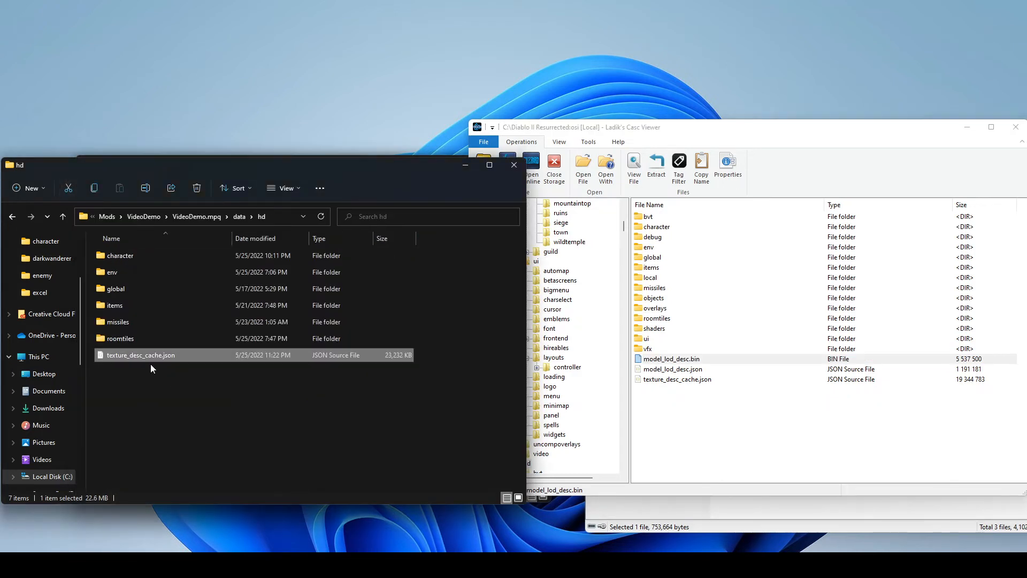
{"action": "left_click", "coordinate": [238, 216]}
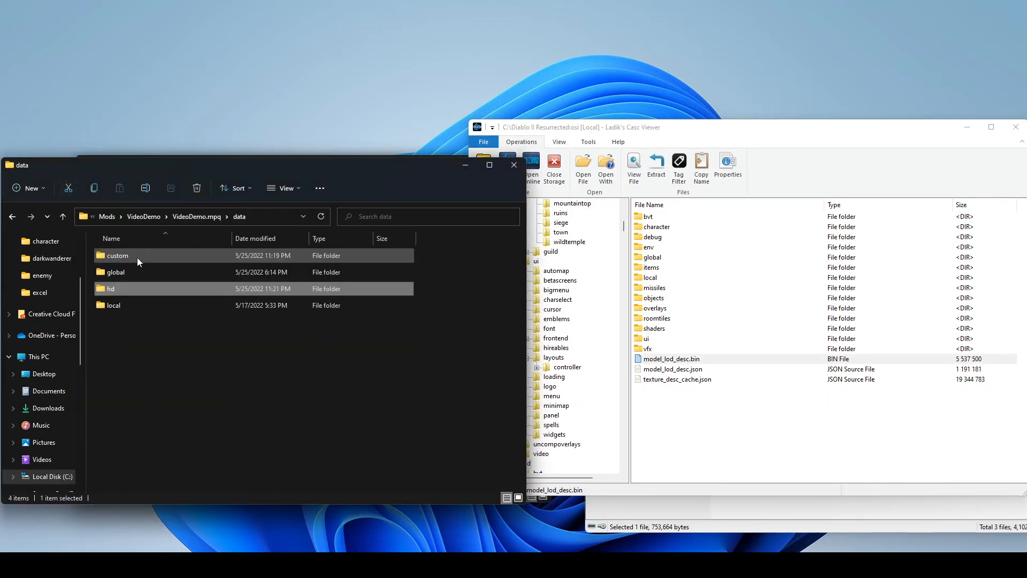
{"action": "double_click", "coordinate": [127, 288]}
{"action": "double_click", "coordinate": [140, 259]}
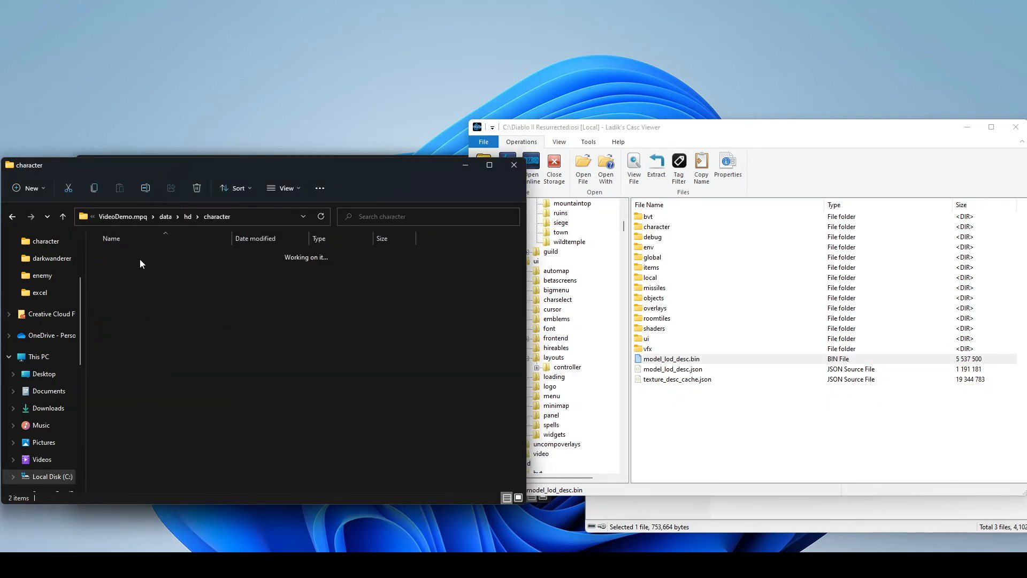
{"action": "double_click", "coordinate": [140, 259]}
{"action": "double_click", "coordinate": [139, 259]}
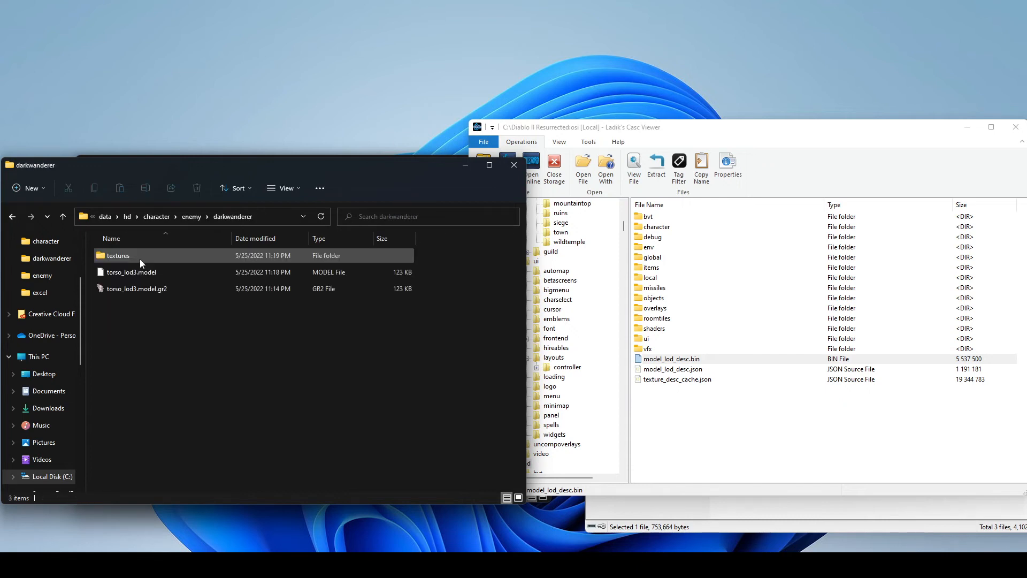
{"action": "left_click", "coordinate": [141, 275]}
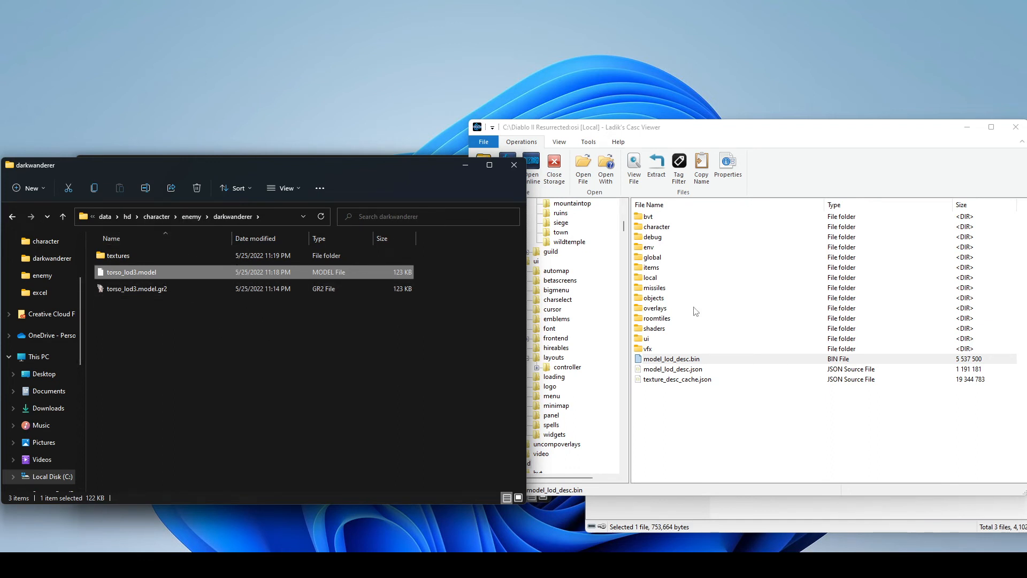
{"action": "left_click", "coordinate": [692, 423]}
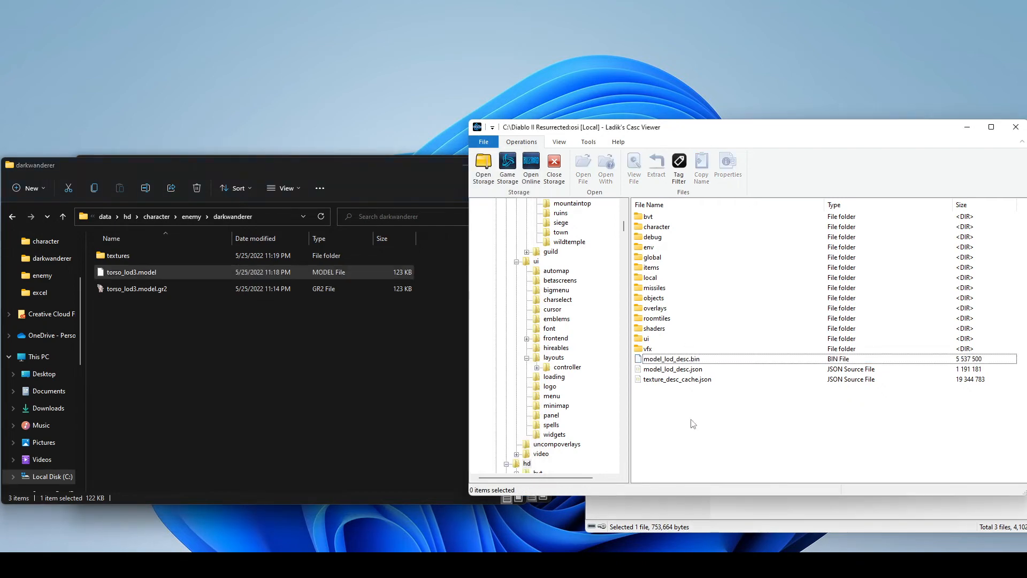
{"action": "left_click", "coordinate": [168, 272]}
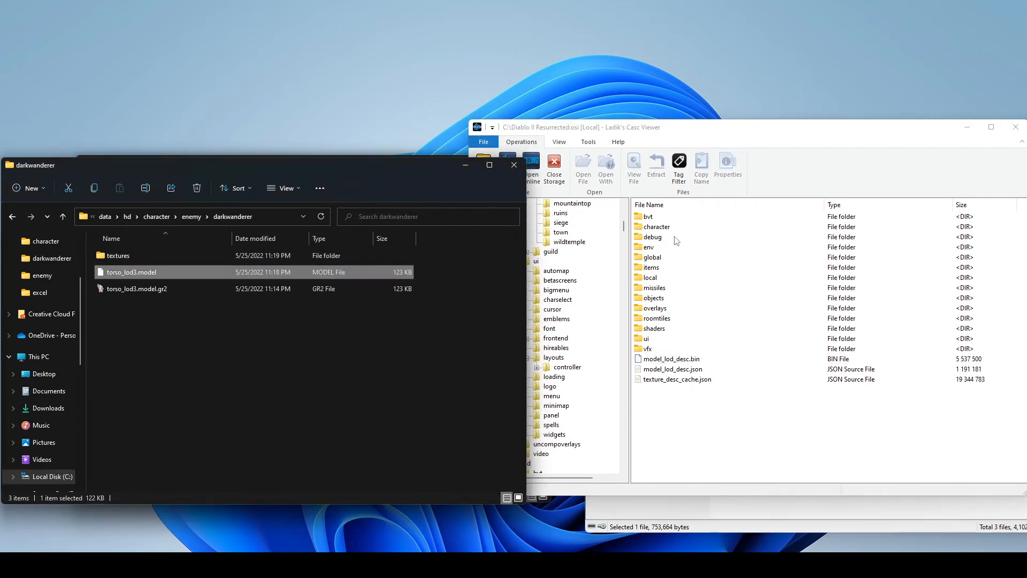
- In Ladik's Casc Viewer, open the hd\env\model\tests folder of the game storage
{"action": "left_click", "coordinate": [691, 359]}
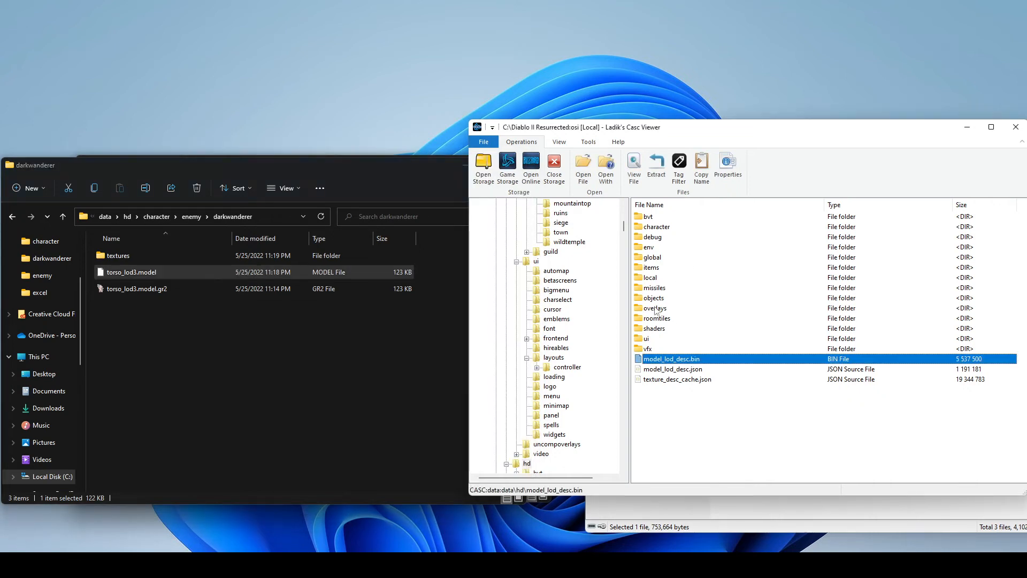
{"action": "left_click", "coordinate": [664, 247]}
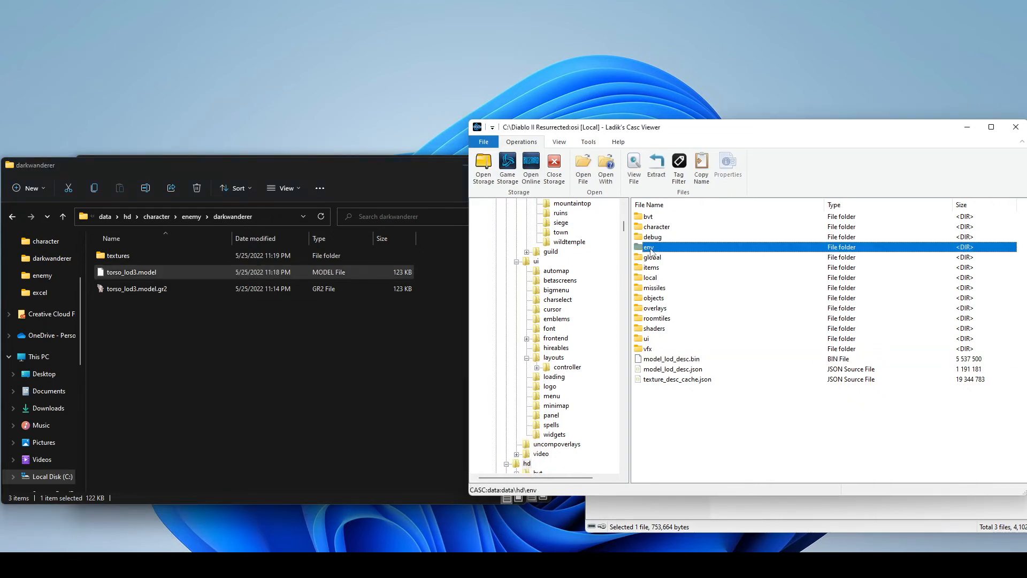
{"action": "double_click", "coordinate": [680, 248]}
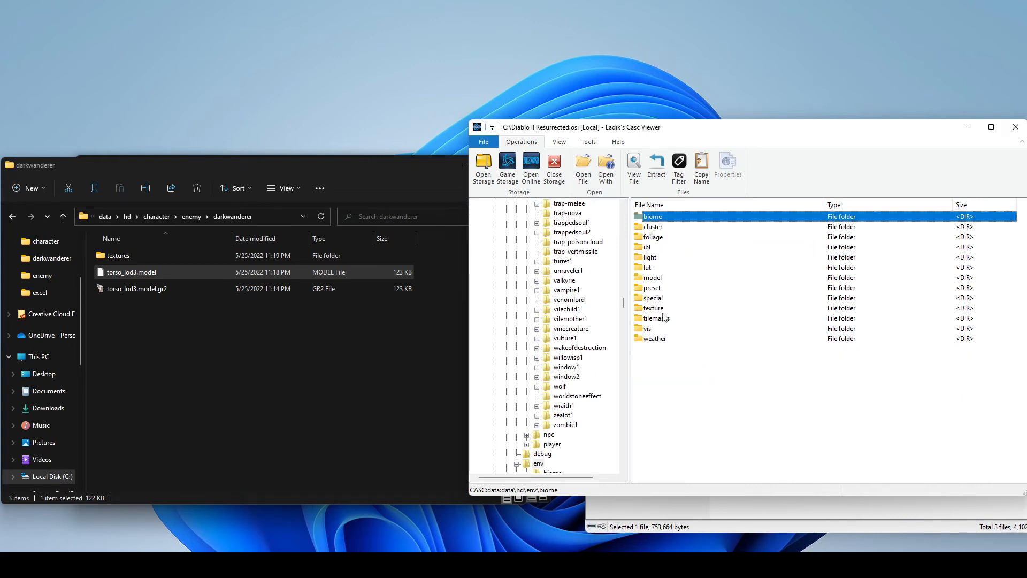
{"action": "left_click", "coordinate": [660, 278]}
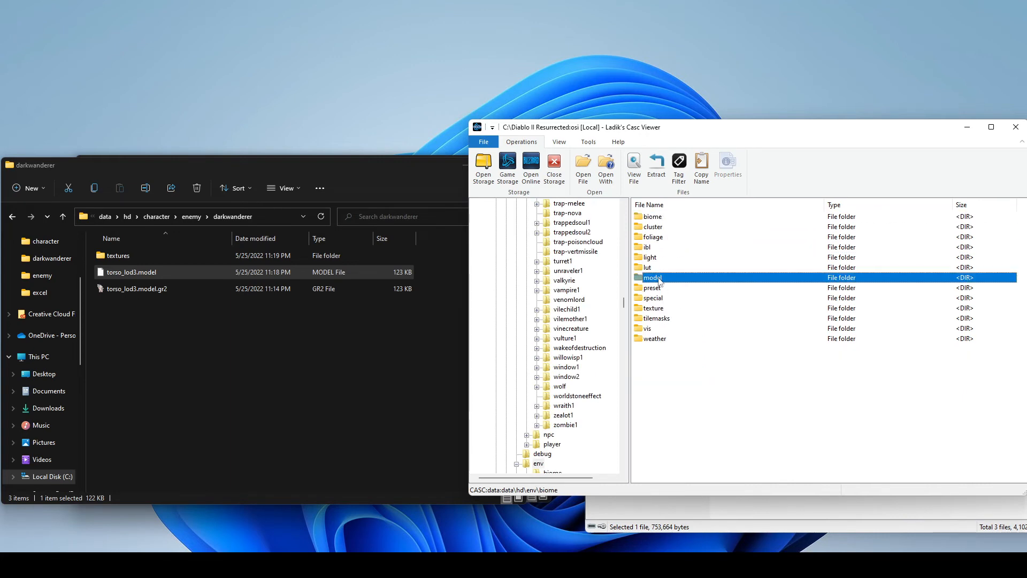
{"action": "double_click", "coordinate": [659, 279]}
{"action": "left_click", "coordinate": [661, 282]}
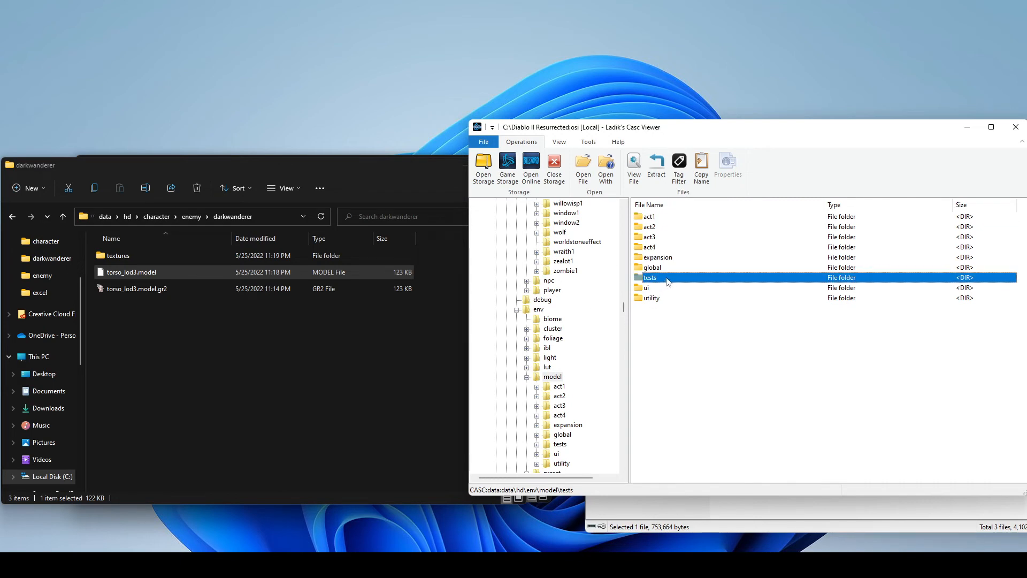
{"action": "double_click", "coordinate": [667, 282]}
{"action": "left_click", "coordinate": [722, 369]}
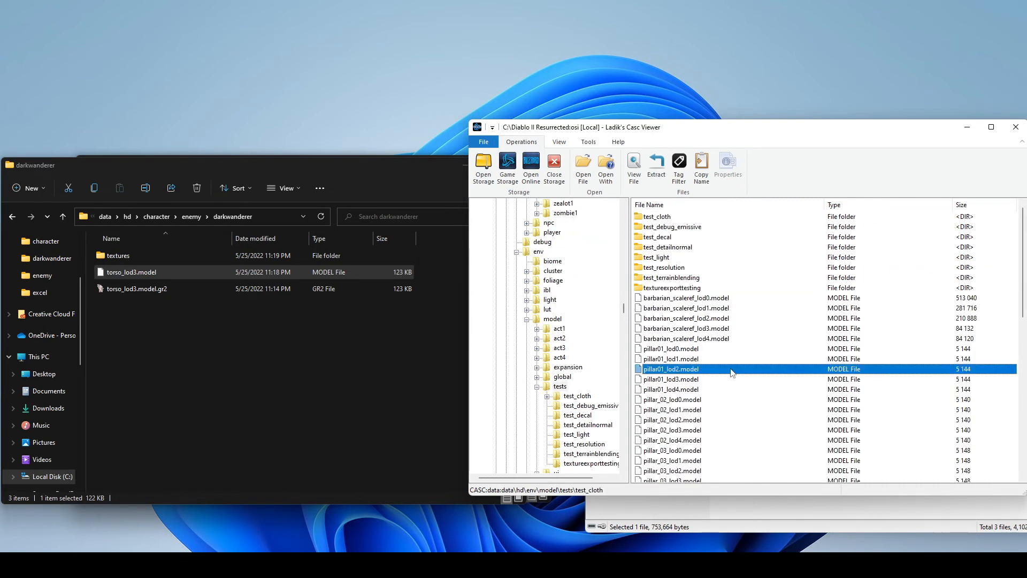
- Examine the test model files in the tests folder and its test_cloth subfolder for one that can be replaced
{"action": "scroll", "coordinate": [731, 371], "scroll_direction": "down", "scroll_amount": 8}
{"action": "scroll", "coordinate": [733, 370], "scroll_direction": "up", "scroll_amount": 8}
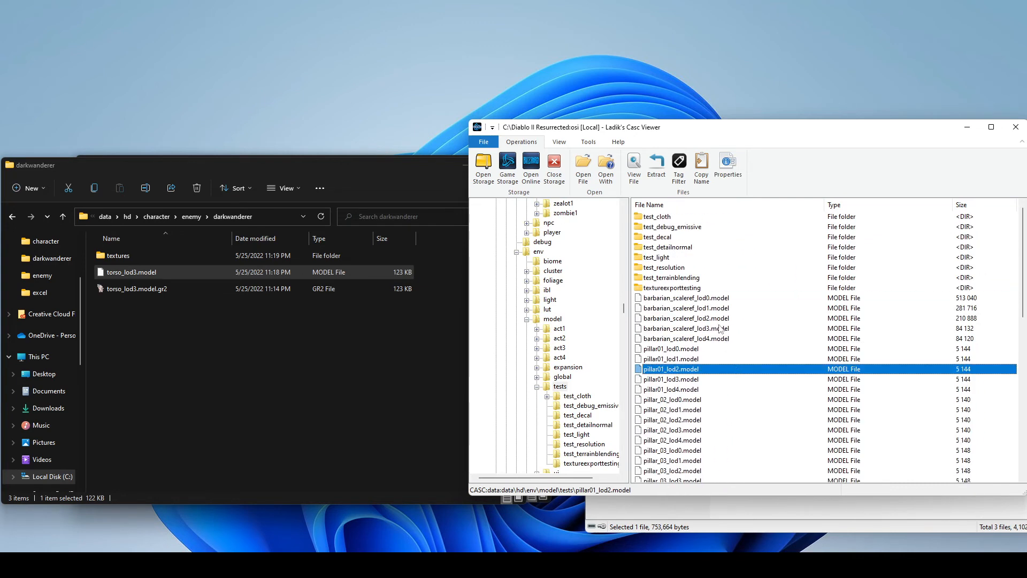
{"action": "double_click", "coordinate": [665, 221]}
{"action": "scroll", "coordinate": [725, 337], "scroll_direction": "up", "scroll_amount": 7}
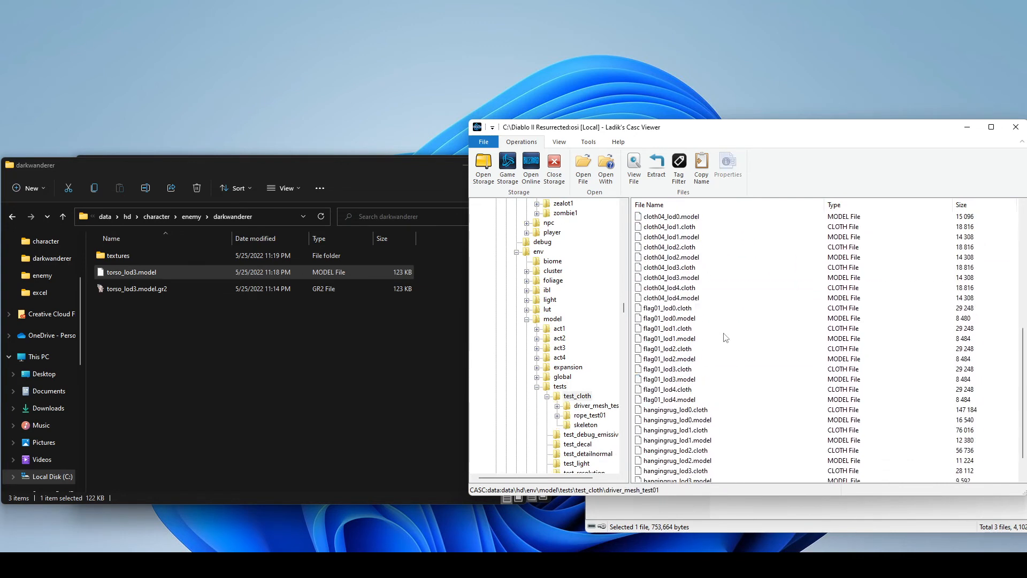
{"action": "double_click", "coordinate": [691, 228]}
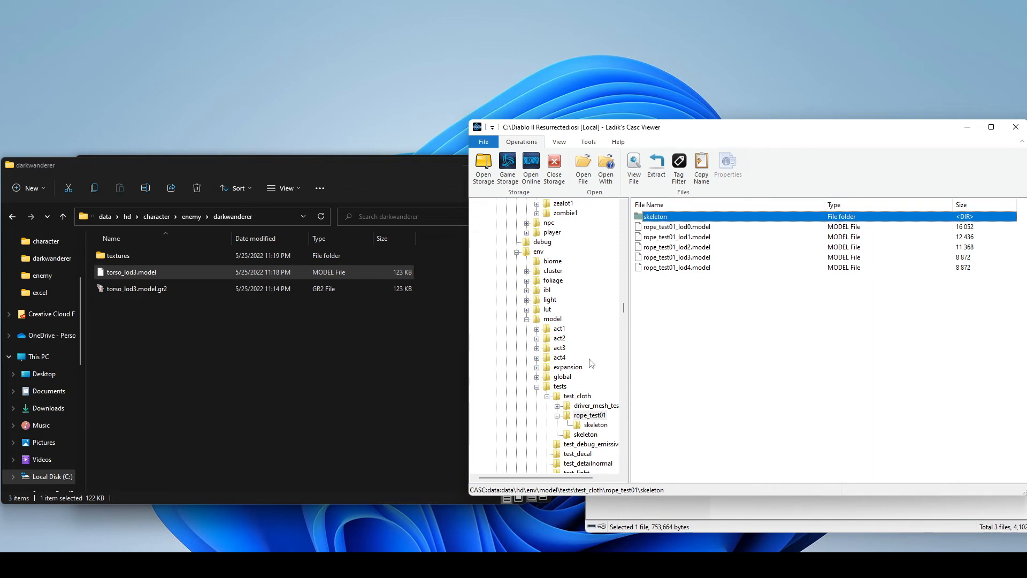
{"action": "left_click", "coordinate": [562, 388]}
{"action": "scroll", "coordinate": [745, 354], "scroll_direction": "down", "scroll_amount": 5}
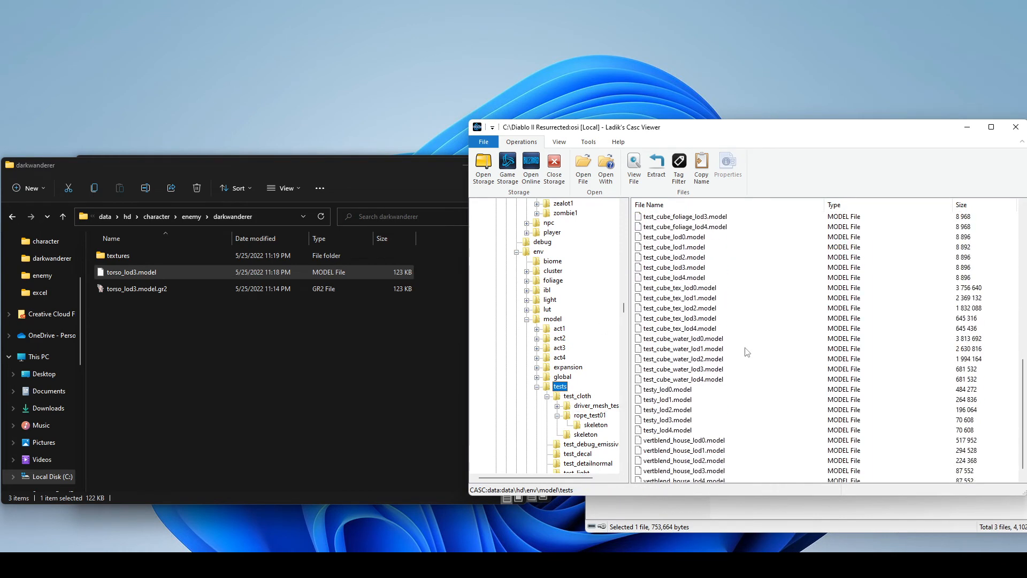
{"action": "scroll", "coordinate": [749, 364], "scroll_direction": "up", "scroll_amount": 5}
{"action": "scroll", "coordinate": [755, 401], "scroll_direction": "down", "scroll_amount": 5}
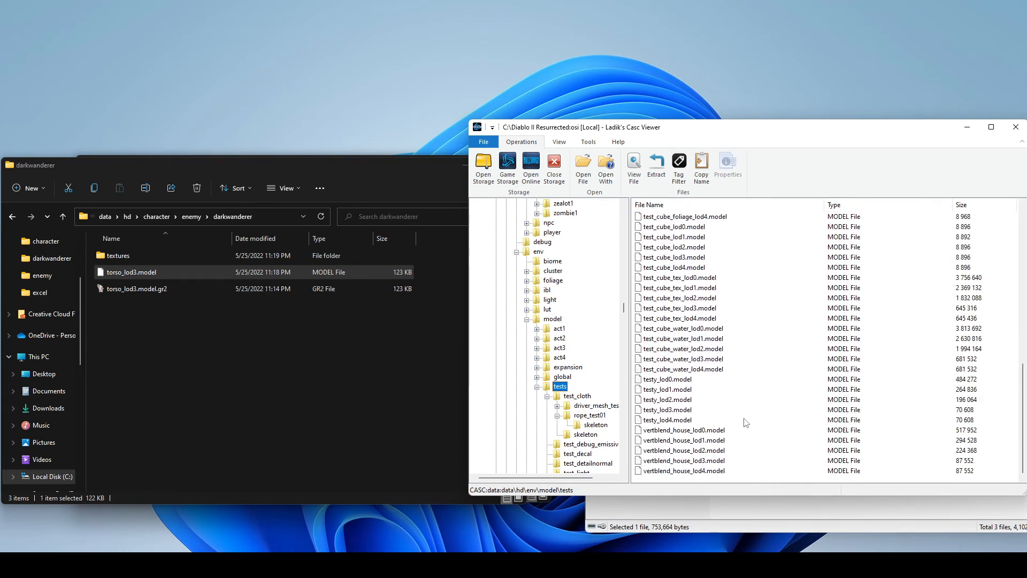
{"action": "scroll", "coordinate": [747, 412], "scroll_direction": "up", "scroll_amount": 5}
{"action": "scroll", "coordinate": [706, 348], "scroll_direction": "up", "scroll_amount": 1}
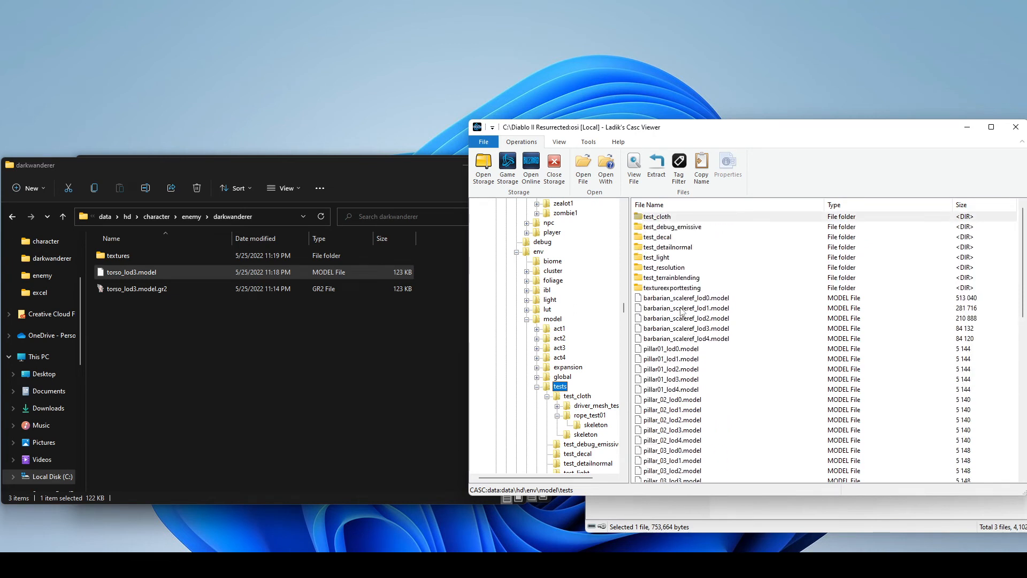
- Compare barbarian_scaleref_lod3.model in the game storage with torso_lod3.model in the mod's darkwanderer folder
{"action": "left_click", "coordinate": [684, 298]}
{"action": "left_click", "coordinate": [685, 330]}
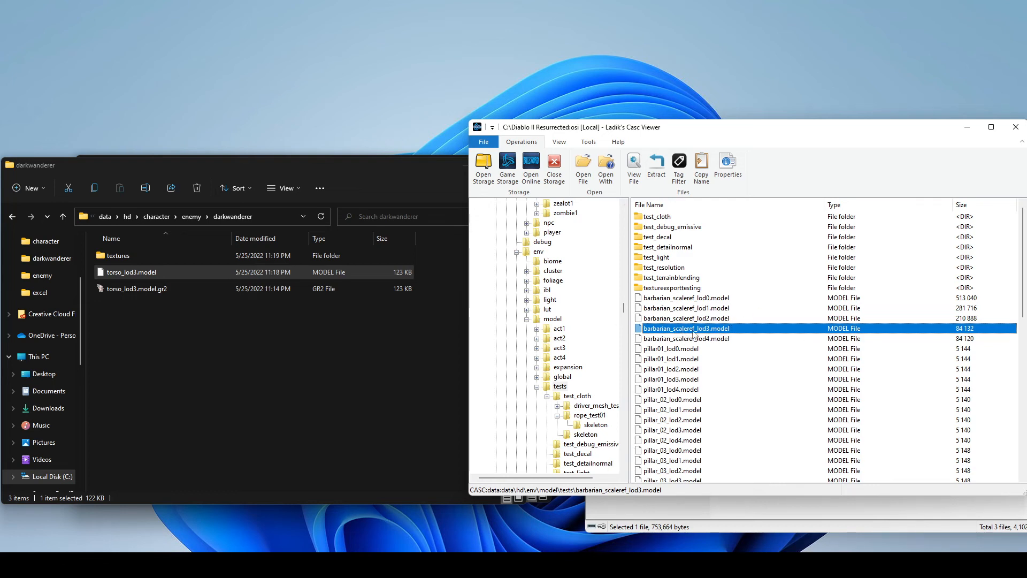
{"action": "left_click", "coordinate": [192, 270]}
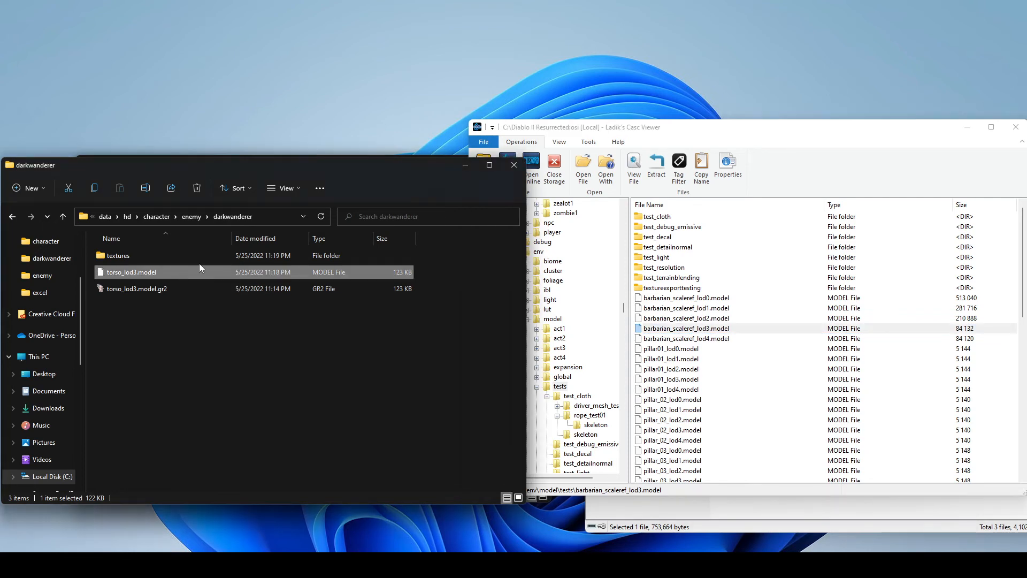
{"action": "left_click", "coordinate": [726, 329]}
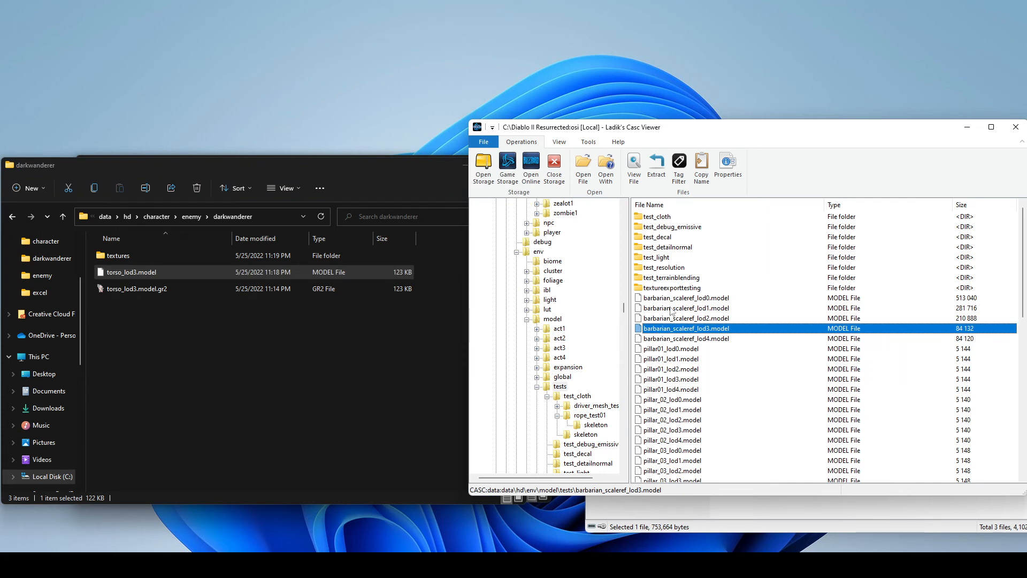
{"action": "left_click", "coordinate": [174, 274]}
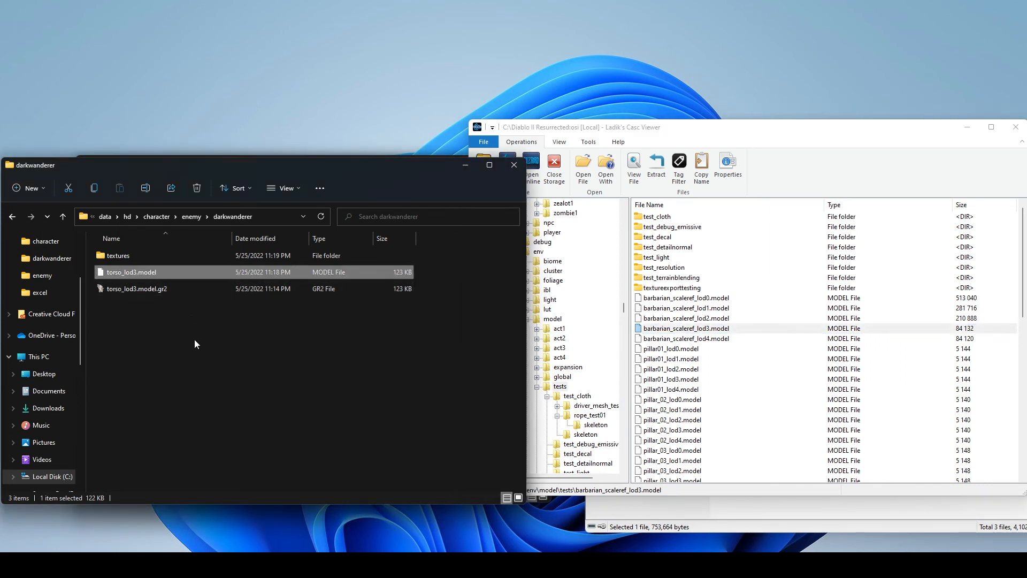
- Cut torso_lod3.model from the darkwanderer folder and create a folder named model in the mod's hd\env folder
{"action": "key", "text": "ctrl+x"}
{"action": "left_click", "coordinate": [126, 216]}
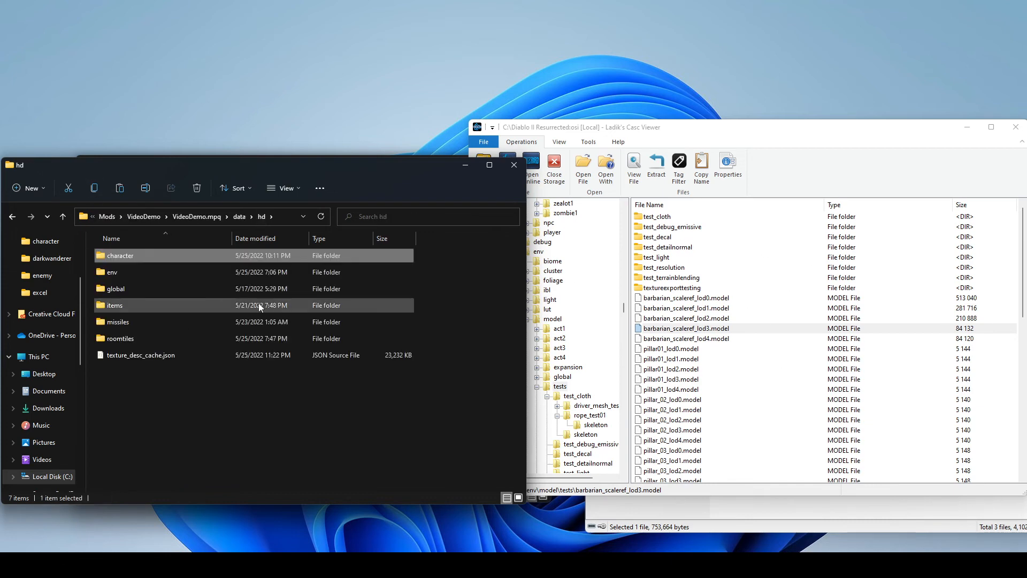
{"action": "double_click", "coordinate": [134, 270]}
{"action": "right_click", "coordinate": [212, 376]}
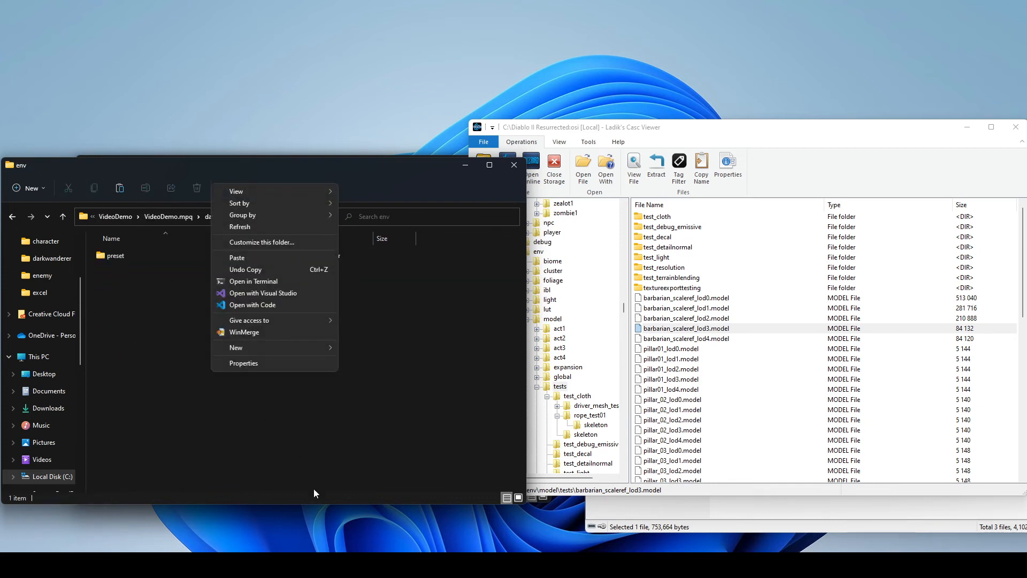
{"action": "mouse_move", "coordinate": [294, 347]}
{"action": "left_click", "coordinate": [368, 351]}
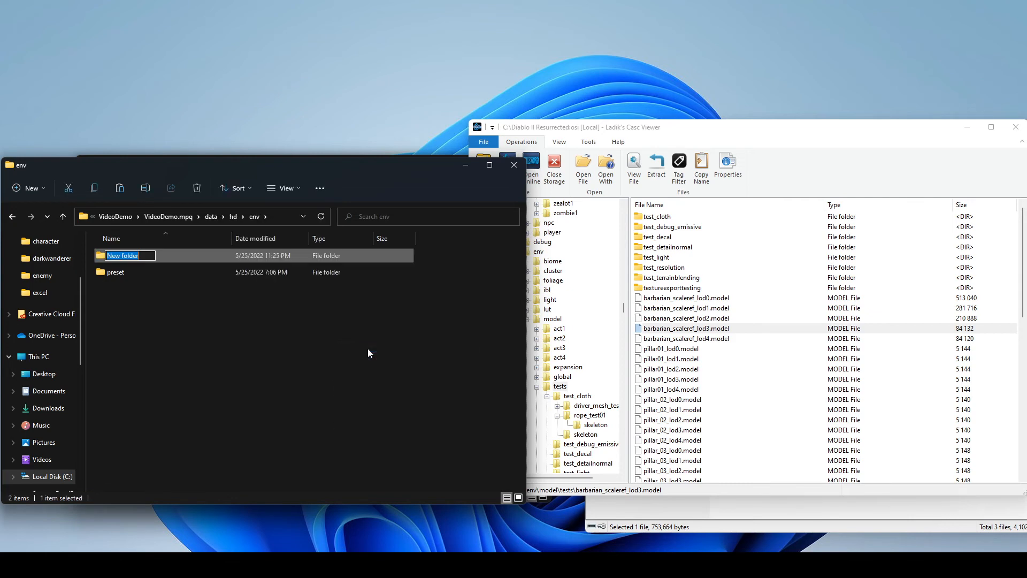
{"action": "type", "text": "model"}
{"action": "key", "text": "Return"}
- Create a folder named tests inside the mod's new model folder
{"action": "double_click", "coordinate": [156, 259]}
{"action": "right_click", "coordinate": [166, 317]}
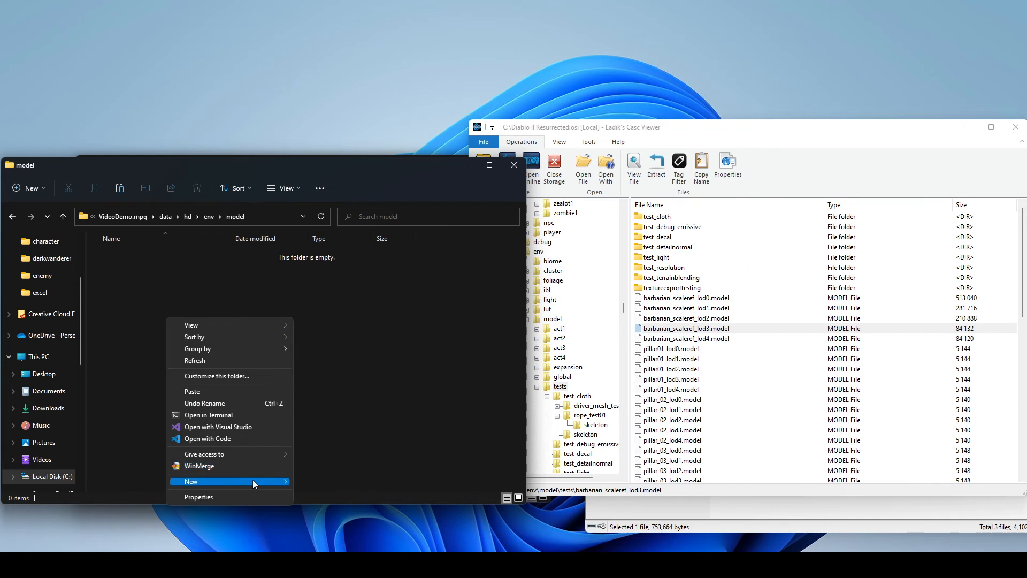
{"action": "mouse_move", "coordinate": [252, 480]}
{"action": "left_click", "coordinate": [323, 481]}
{"action": "type", "text": "tests"}
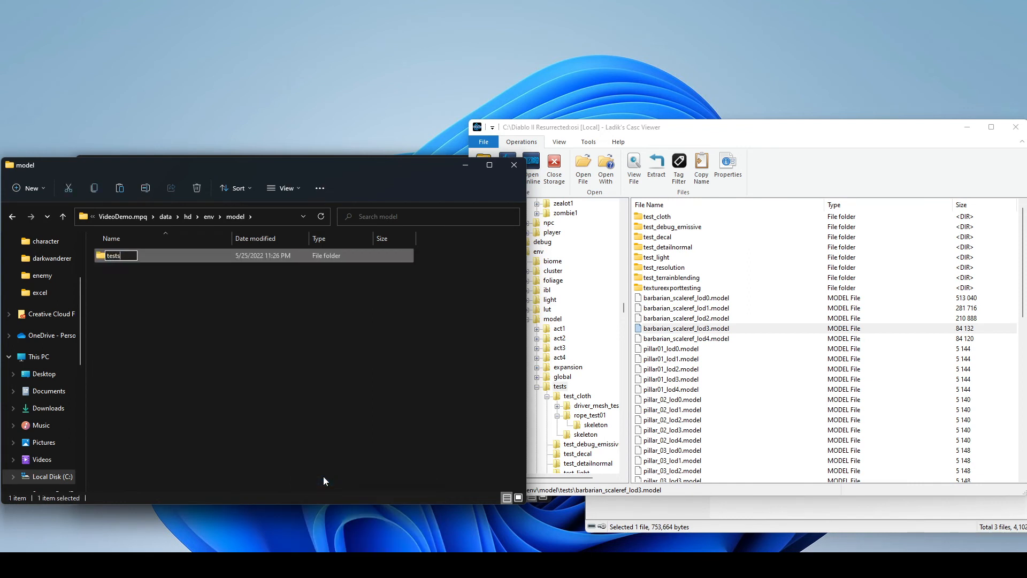
{"action": "key", "text": "Return"}
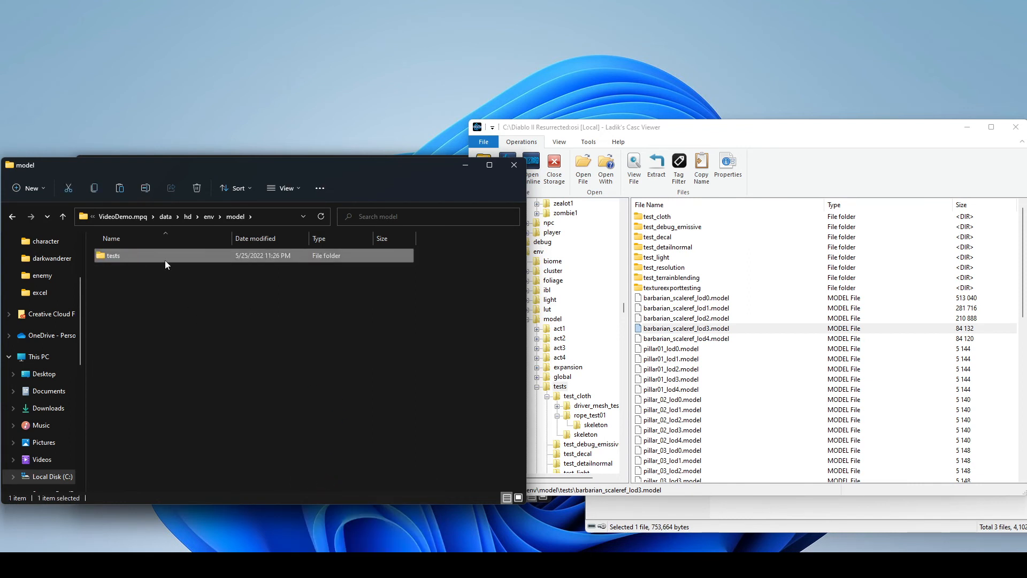
- Paste torso_lod3.model into the mod's env\model\tests folder
{"action": "double_click", "coordinate": [165, 260]}
{"action": "key", "text": "ctrl+v"}
{"action": "left_click", "coordinate": [210, 314]}
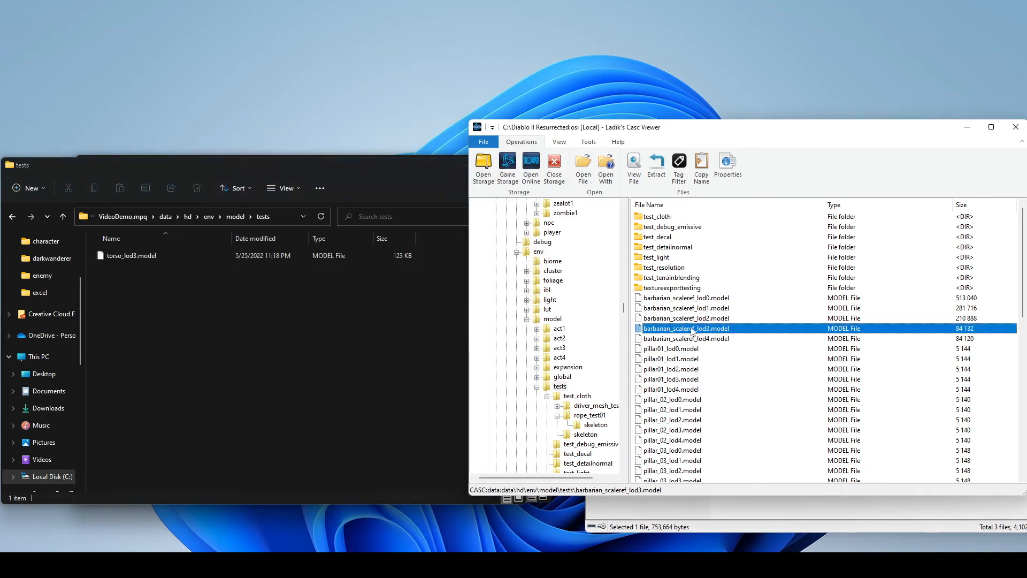
- Rename the pasted torso_lod3.model file to barbarian_scaleref_lod3.model
{"action": "left_click", "coordinate": [123, 256]}
{"action": "right_click", "coordinate": [139, 255]}
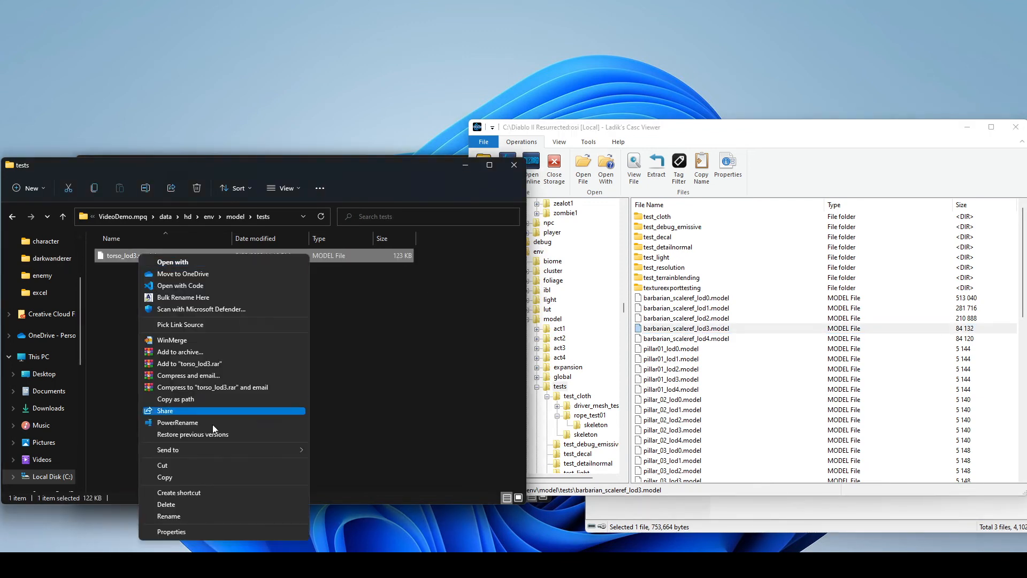
{"action": "left_click", "coordinate": [174, 516]}
{"action": "type", "text": "barbarian_scaleref_lod3.model"}
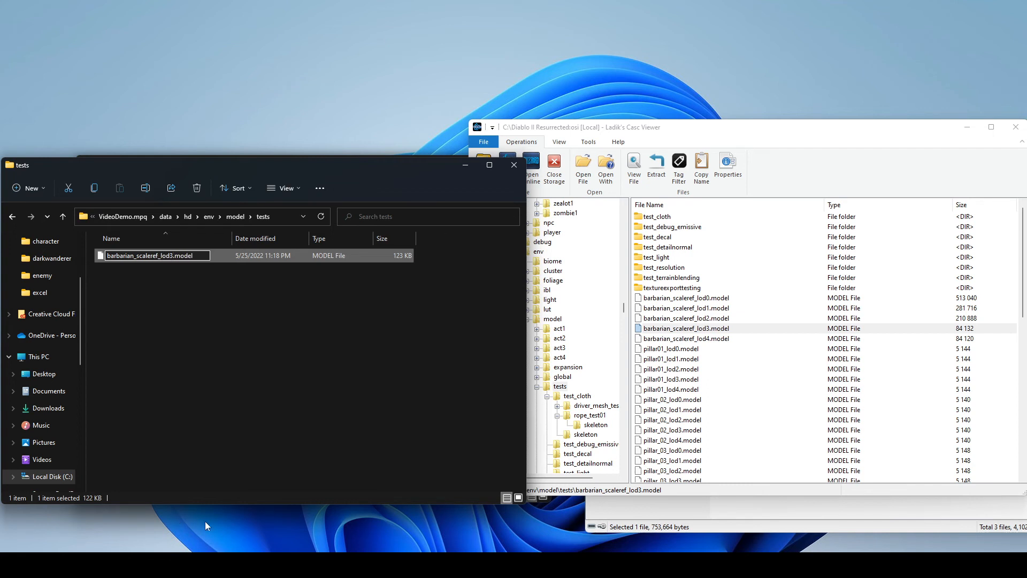
{"action": "left_click", "coordinate": [244, 397]}
- Check the mod's renamed model file against the original barbarian_scaleref_lod3.model in Ladik's Casc Viewer
{"action": "left_click", "coordinate": [712, 329]}
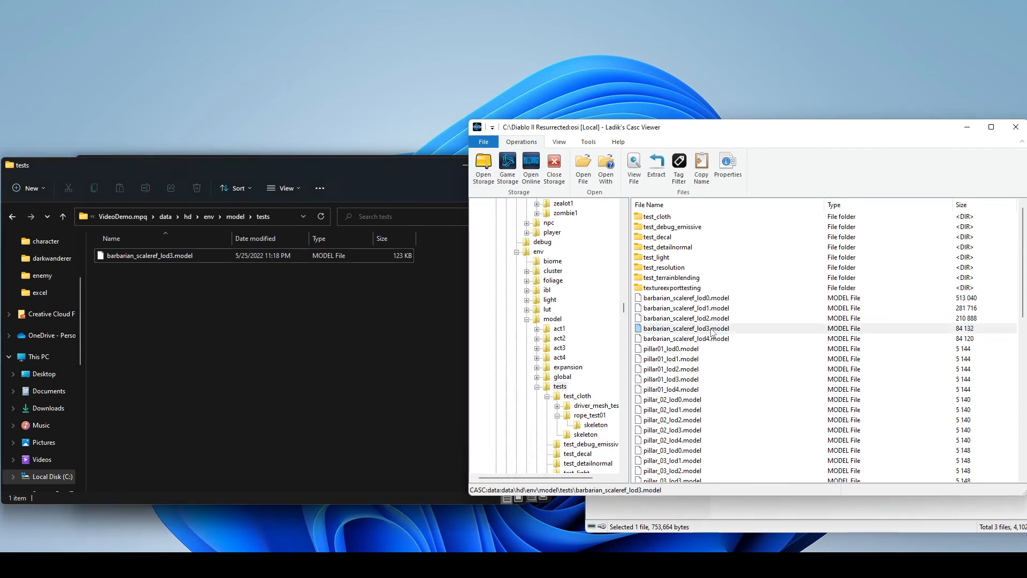
{"action": "left_click", "coordinate": [262, 255]}
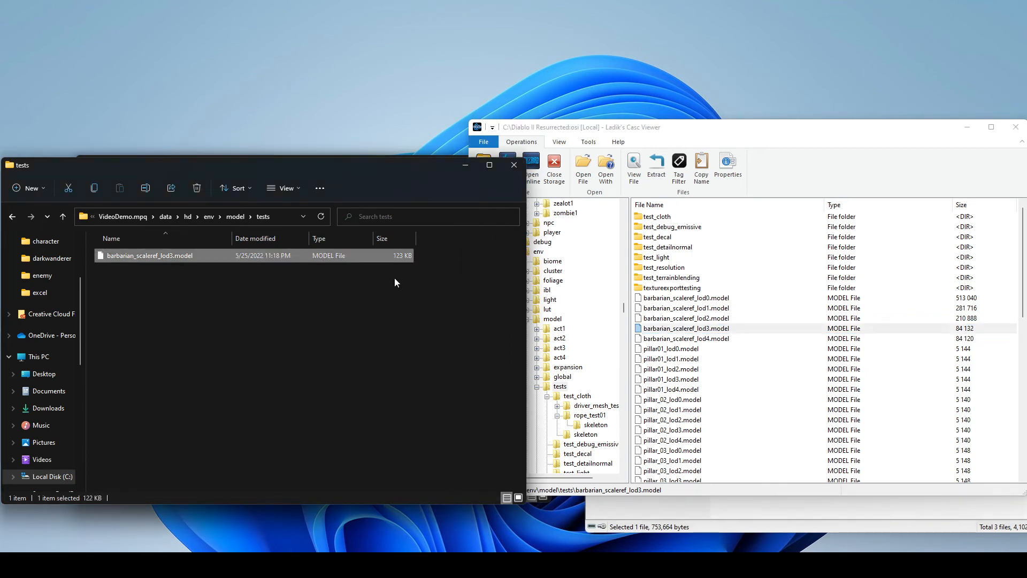
{"action": "left_click", "coordinate": [742, 331]}
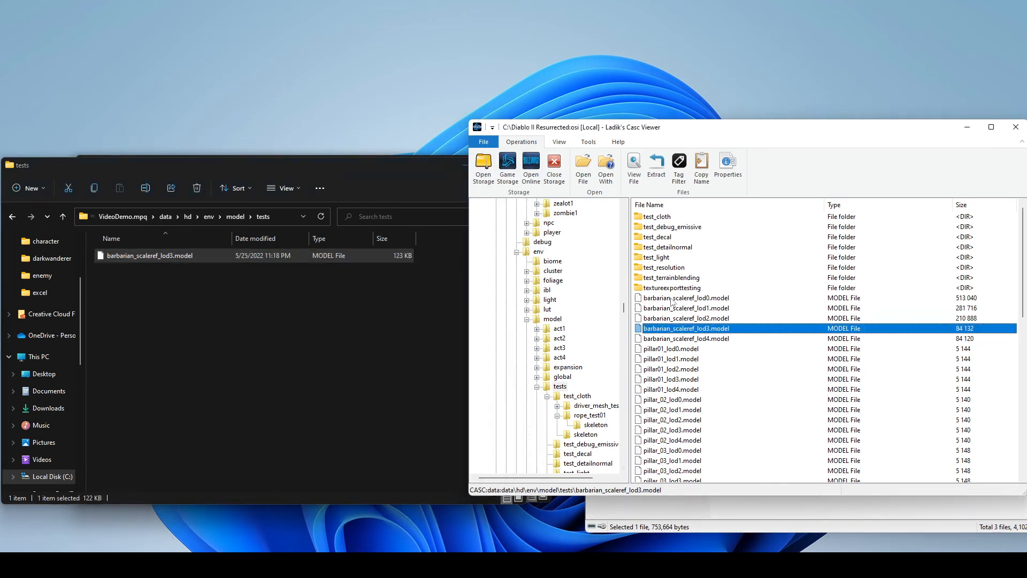
- Look through the barbarian_scaleref LOD files and the other test models listed in Ladik's Casc Viewer
{"action": "left_click", "coordinate": [710, 312]}
{"action": "scroll", "coordinate": [687, 345], "scroll_direction": "down", "scroll_amount": 4}
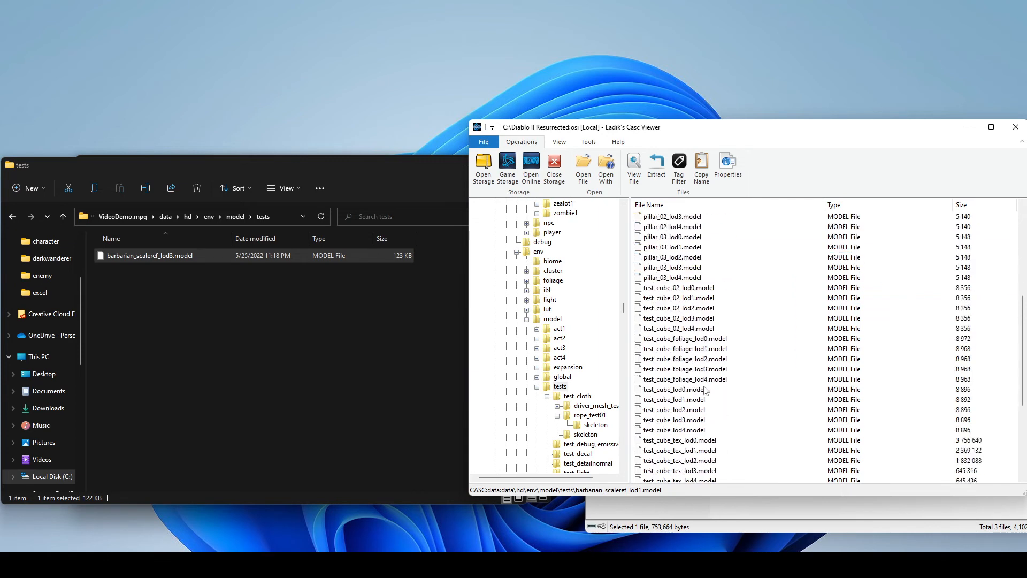
{"action": "scroll", "coordinate": [688, 345], "scroll_direction": "up", "scroll_amount": 4}
{"action": "left_click", "coordinate": [725, 320]}
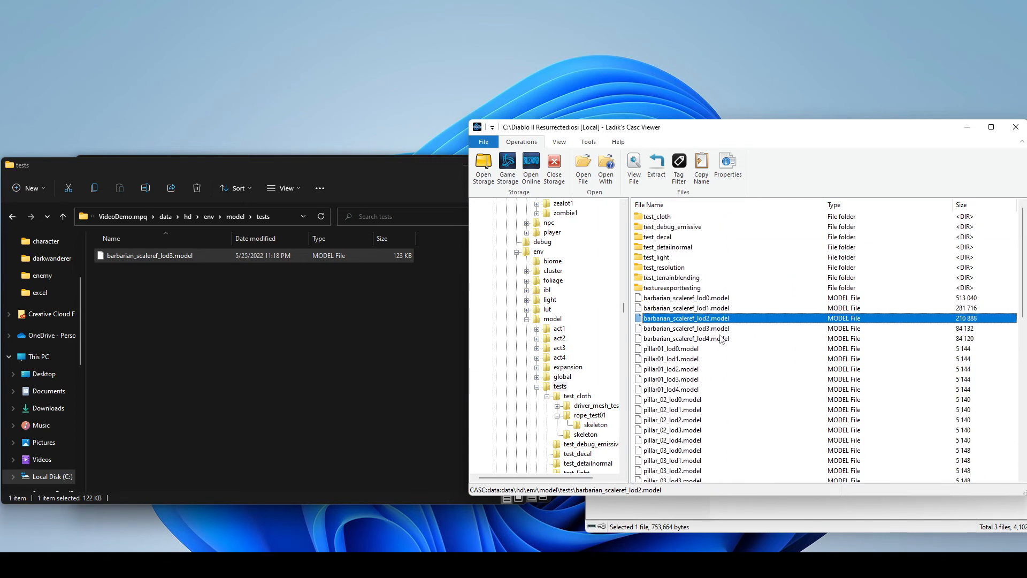
{"action": "left_click", "coordinate": [721, 330]}
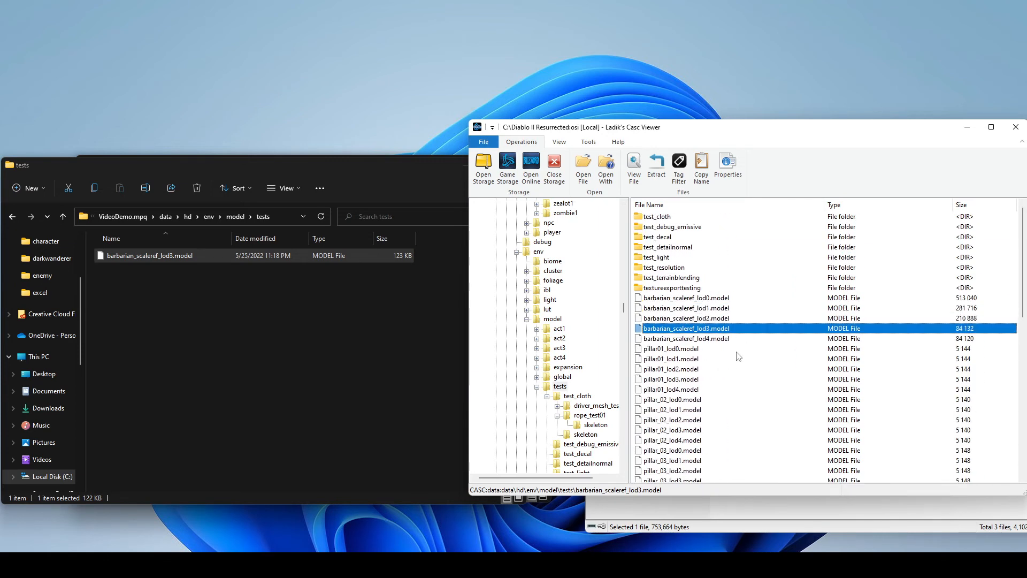
- Append .gr2 to the name of barbarian_scaleref_lod3.model in the mod's tests folder and open the file in Granny Viewer
{"action": "left_click", "coordinate": [335, 365]}
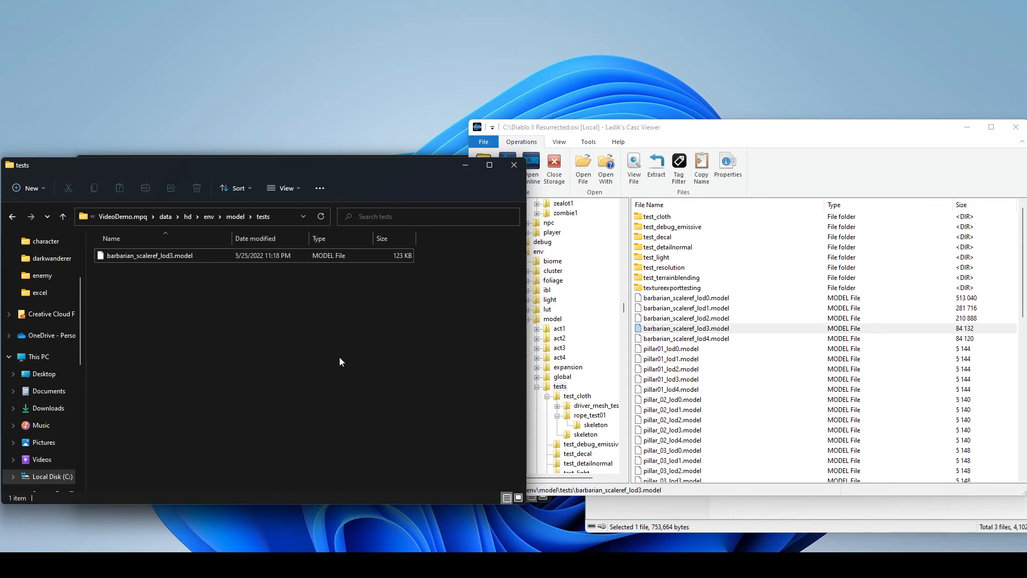
{"action": "right_click", "coordinate": [197, 255]}
{"action": "left_click", "coordinate": [230, 518]}
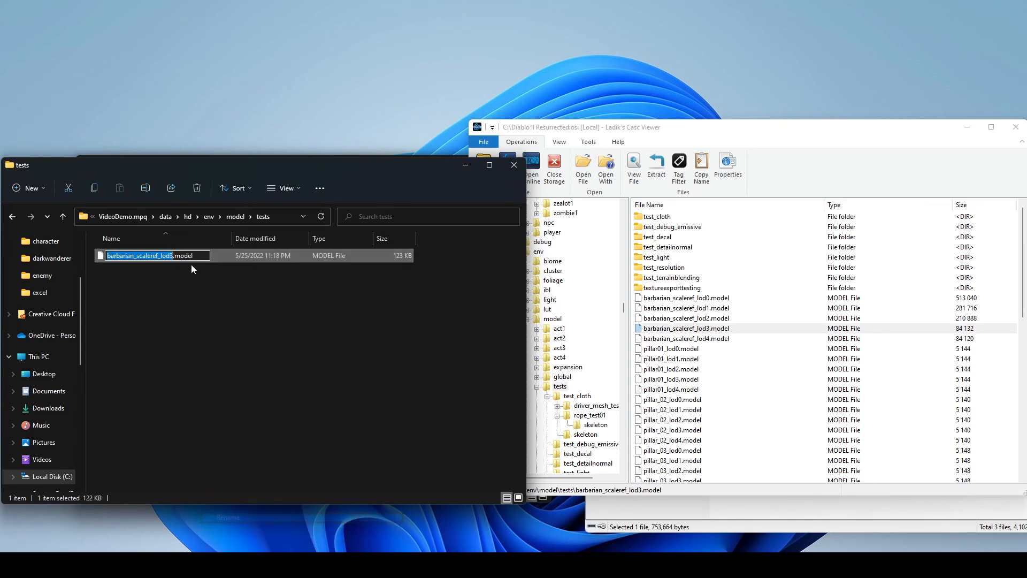
{"action": "left_click", "coordinate": [199, 257]}
{"action": "type", "text": ".g"}
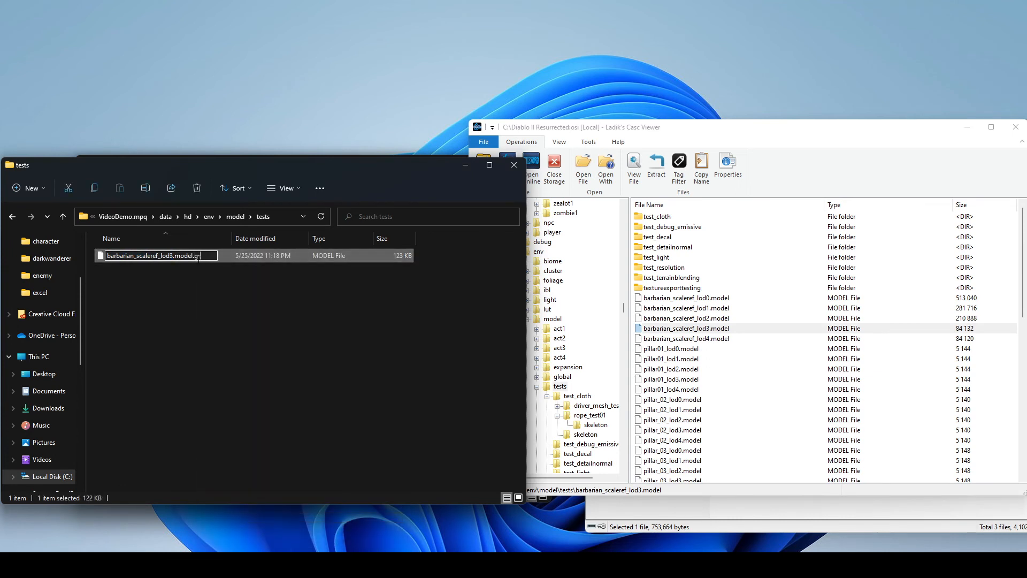
{"action": "type", "text": "r2"}
{"action": "key", "text": "Return"}
{"action": "key", "text": "Return"}
{"action": "double_click", "coordinate": [197, 259]}
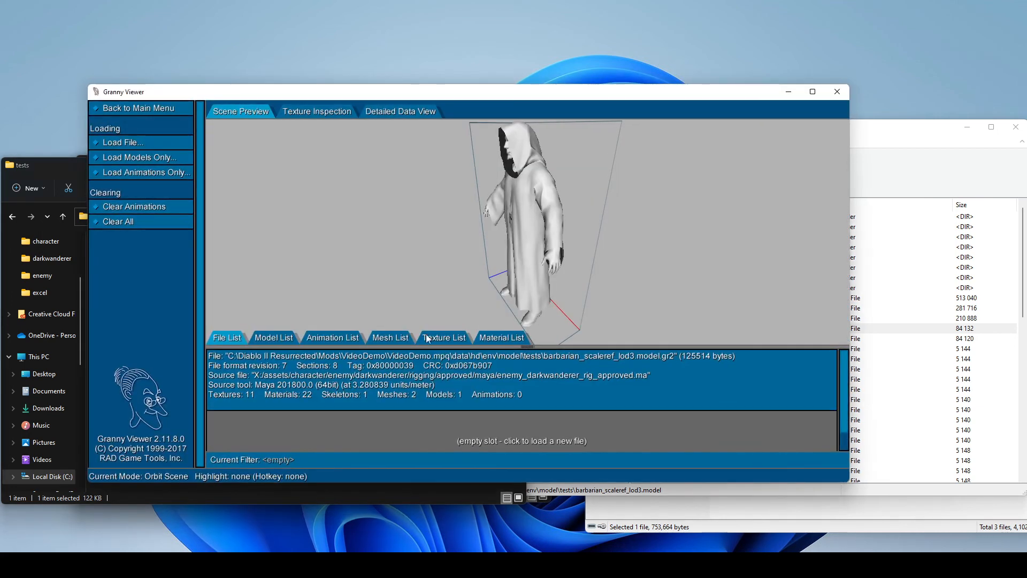
- Inspect the model from the front and review its texture list in Granny Viewer, ending with the viewer closed
{"action": "left_click_drag", "start_coordinate": [485, 214], "coordinate": [518, 211]}
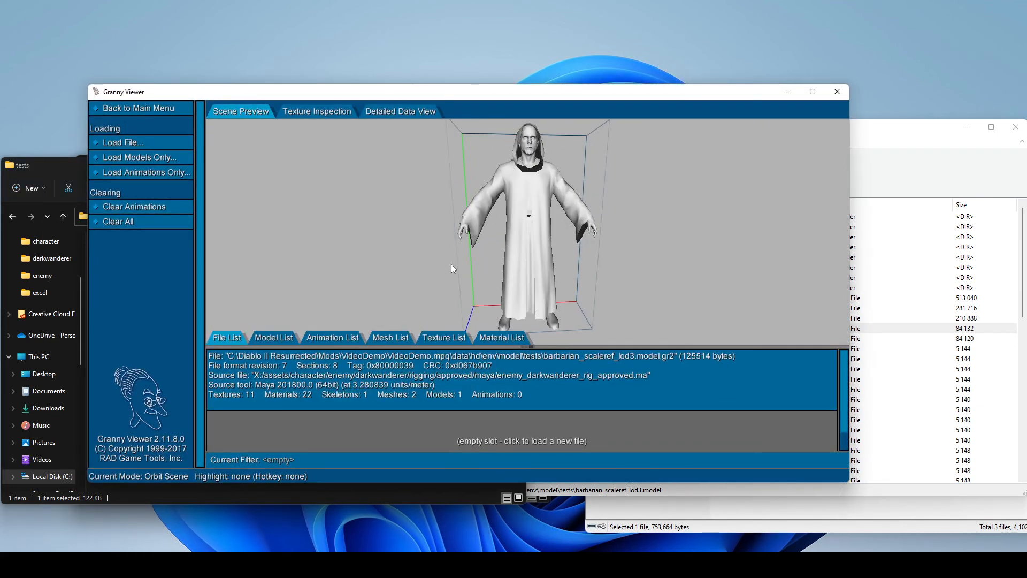
{"action": "left_click", "coordinate": [455, 339]}
{"action": "scroll", "coordinate": [470, 362], "scroll_direction": "down", "scroll_amount": 6}
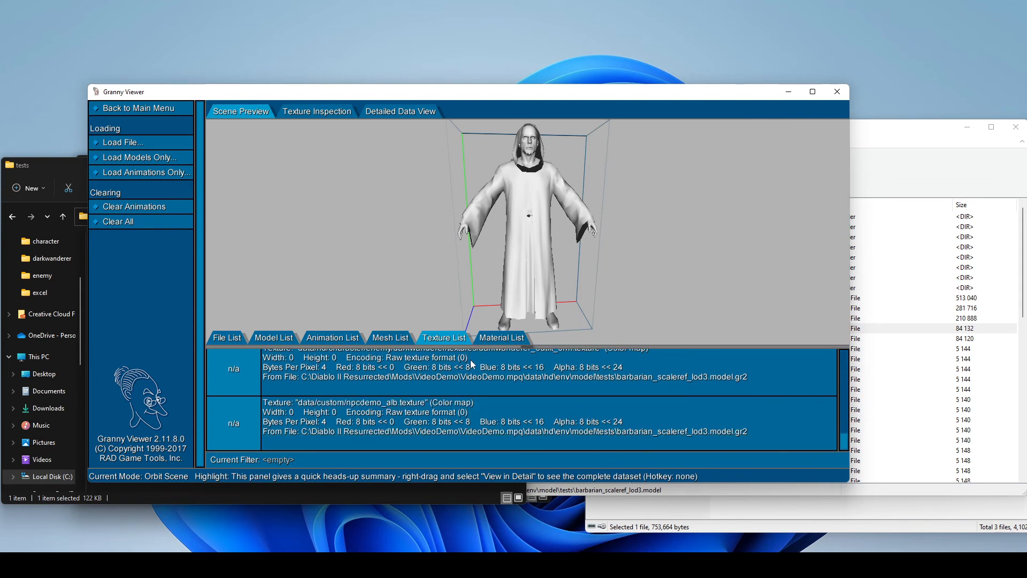
{"action": "left_click", "coordinate": [837, 92]}
- Remove the .gr2 extension so the file is named barbarian_scaleref_lod3.model again
{"action": "right_click", "coordinate": [191, 254]}
{"action": "left_click", "coordinate": [229, 527]}
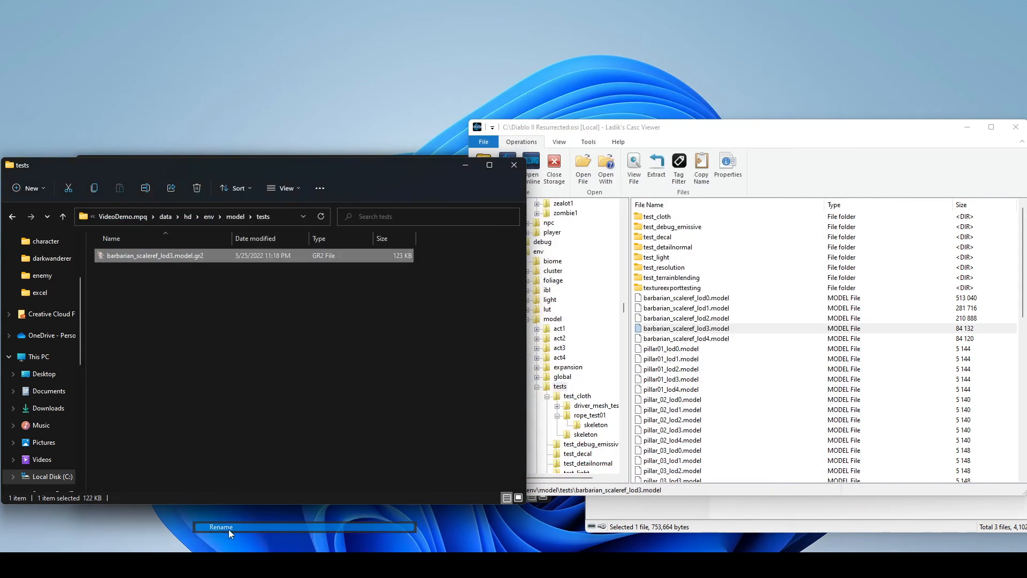
{"action": "left_click", "coordinate": [208, 255]}
{"action": "key", "text": "Return"}
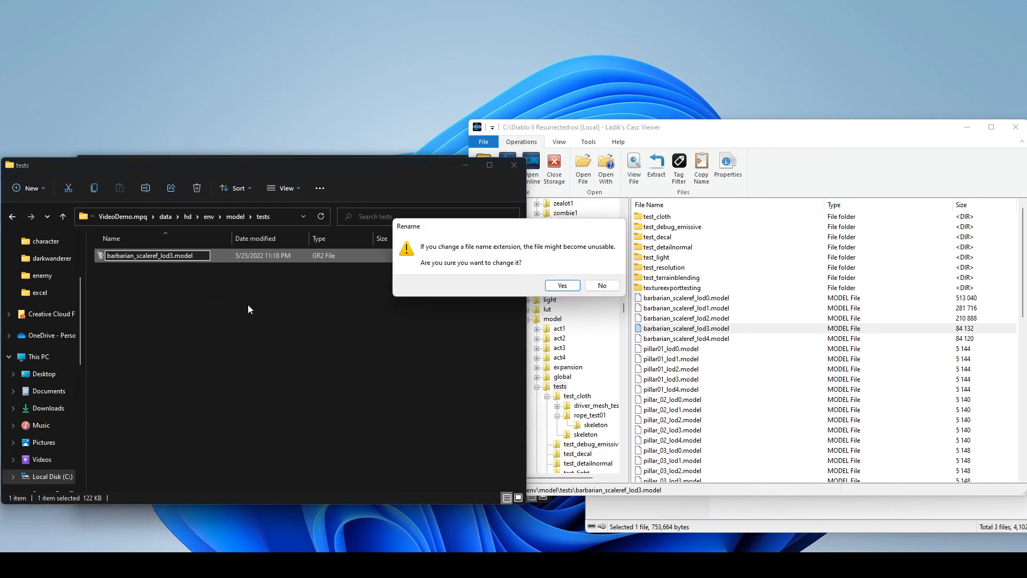
{"action": "left_click", "coordinate": [561, 284]}
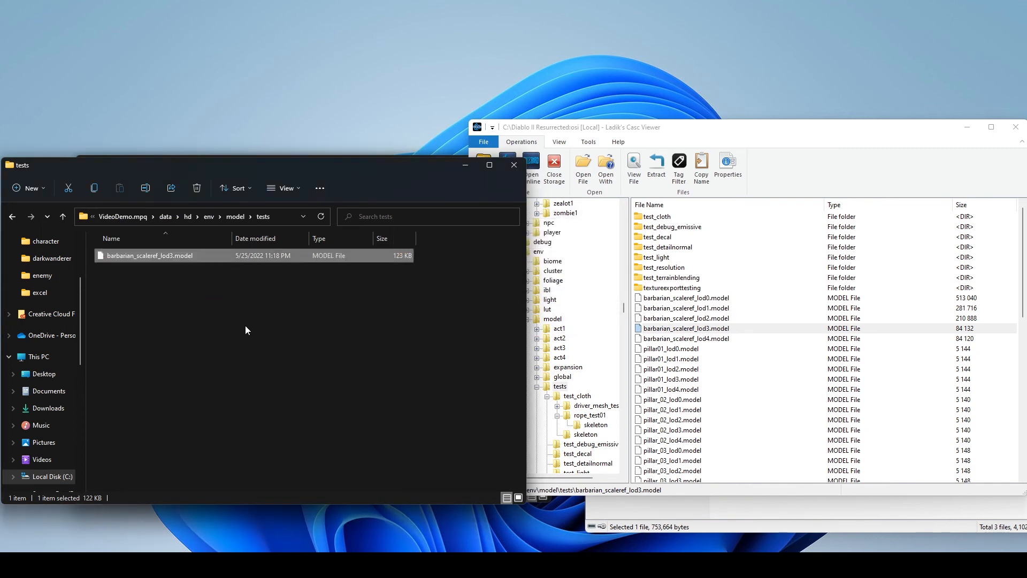
{"action": "left_click", "coordinate": [281, 345]}
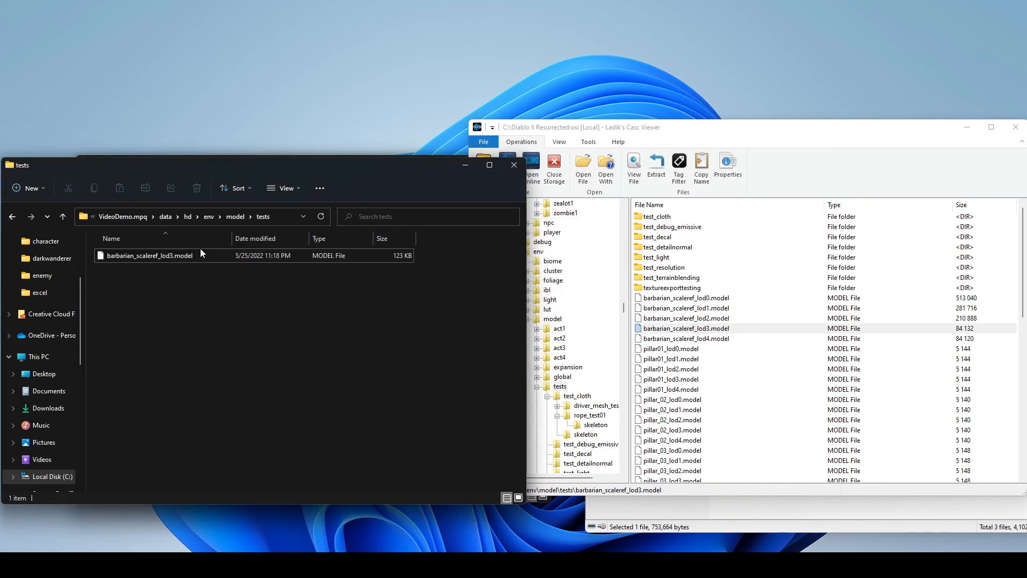
- Open npcdemo.json from the mod's data\hd\character\enemy folder in Visual Studio Code
{"action": "left_click", "coordinate": [190, 217]}
{"action": "double_click", "coordinate": [143, 251]}
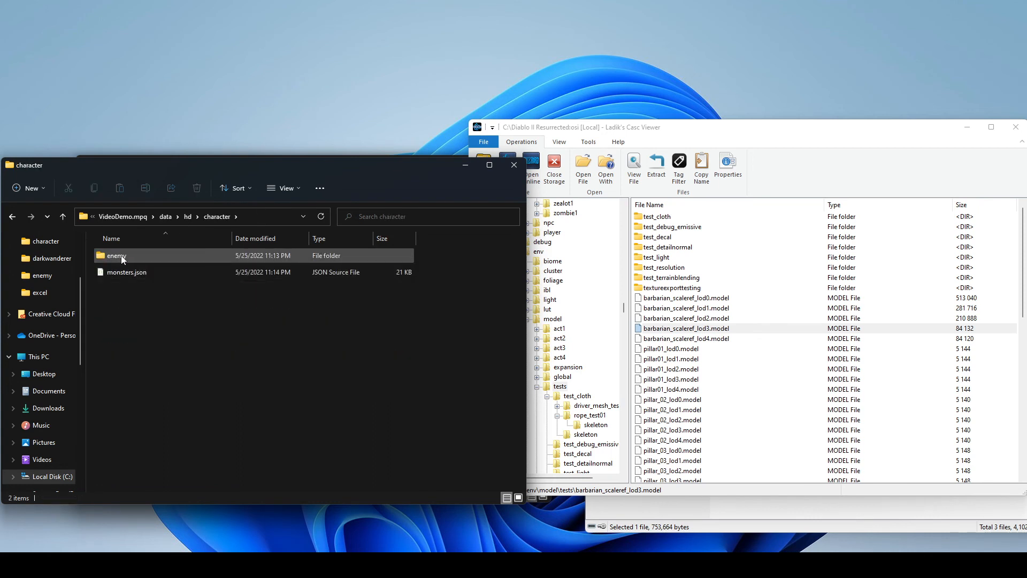
{"action": "double_click", "coordinate": [122, 257]}
{"action": "double_click", "coordinate": [143, 273]}
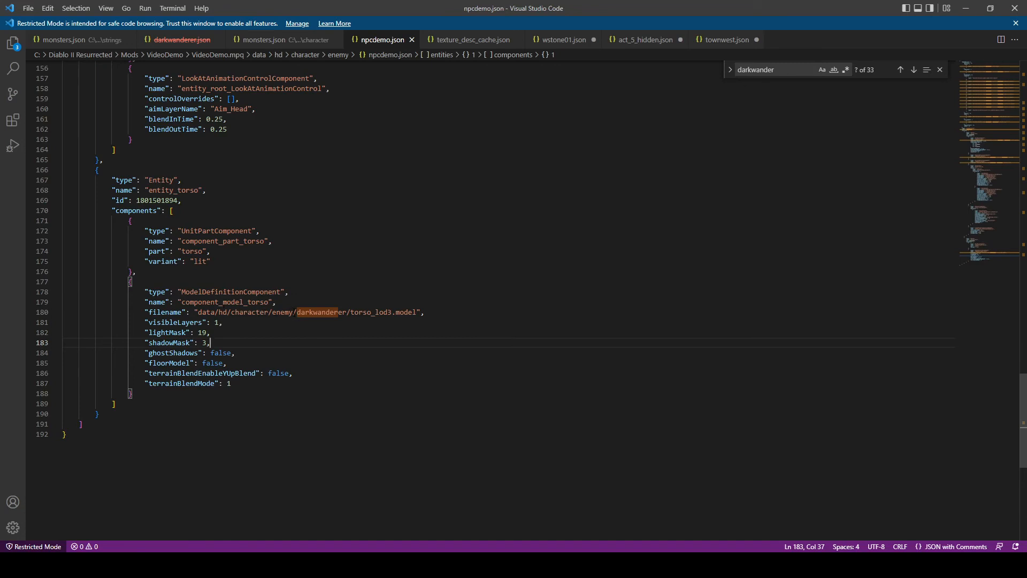
- Change the folder path in the torso model component's filename to data/hd/env/model/tests/
{"action": "left_click_drag", "start_coordinate": [293, 312], "coordinate": [234, 315]}
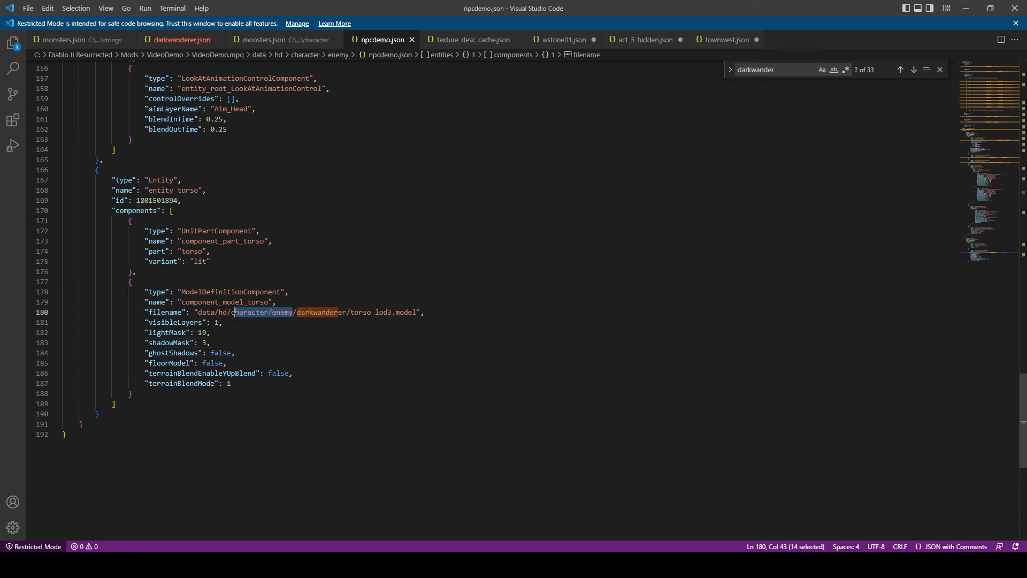
{"action": "type", "text": "env/model"}
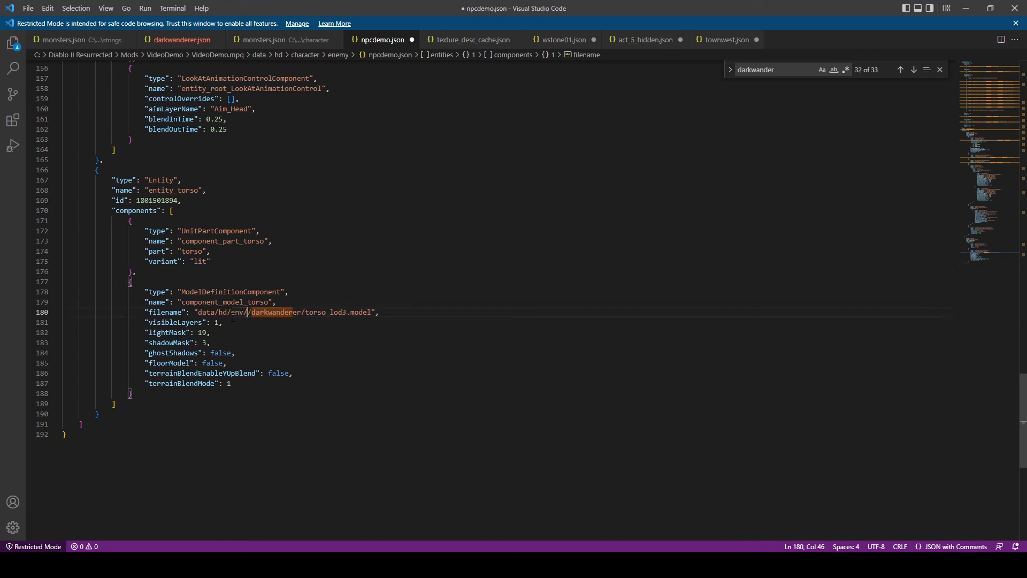
{"action": "type", "text": "/tests"}
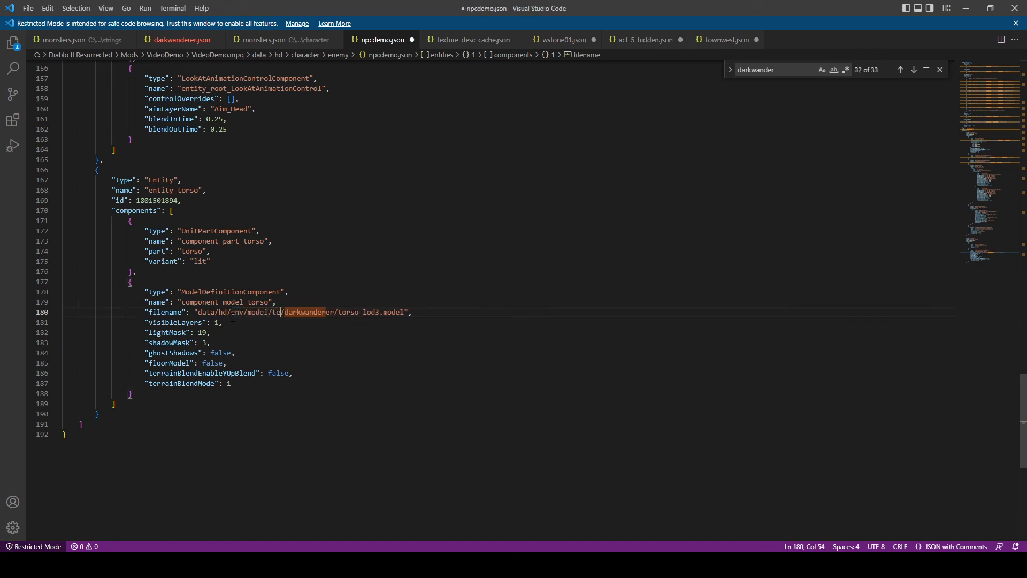
{"action": "type", "text": "/"}
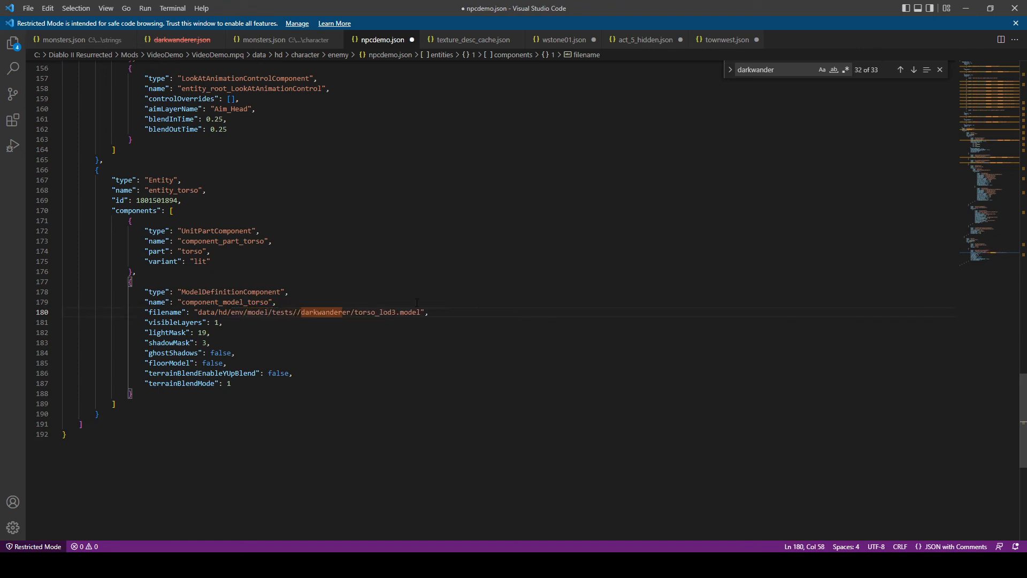
{"action": "key", "text": "BackSpace"}
{"action": "key", "text": "ctrl+shift+Right"}
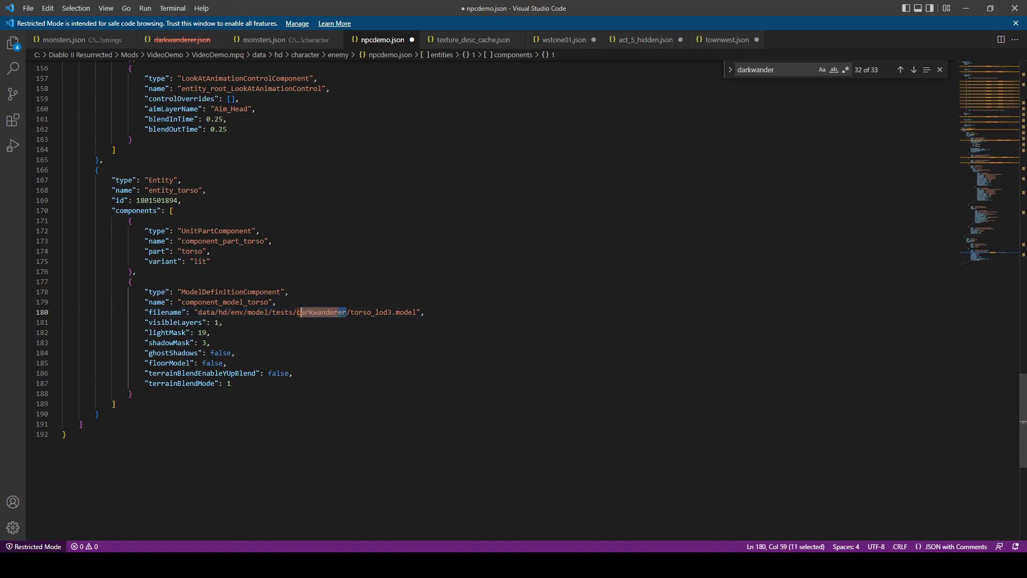
{"action": "key", "text": "BackSpace"}
- Replace torso with barbarian_scaleref in the component's model filename, making it barbarian_scaleref_lod3.model, and save npcdemo.json
{"action": "left_click_drag", "start_coordinate": [318, 311], "coordinate": [301, 312]}
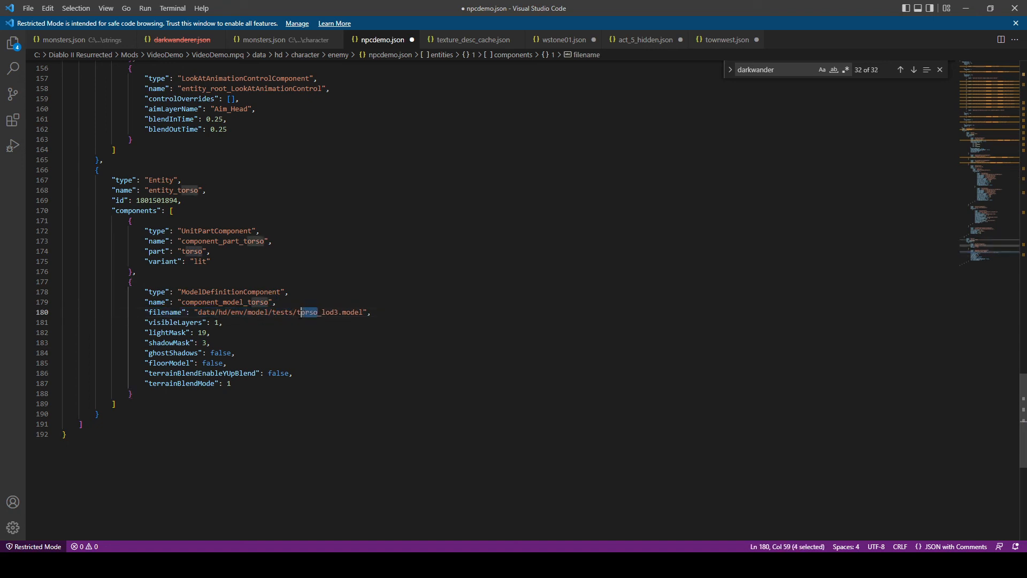
{"action": "type", "text": "barbaria"}
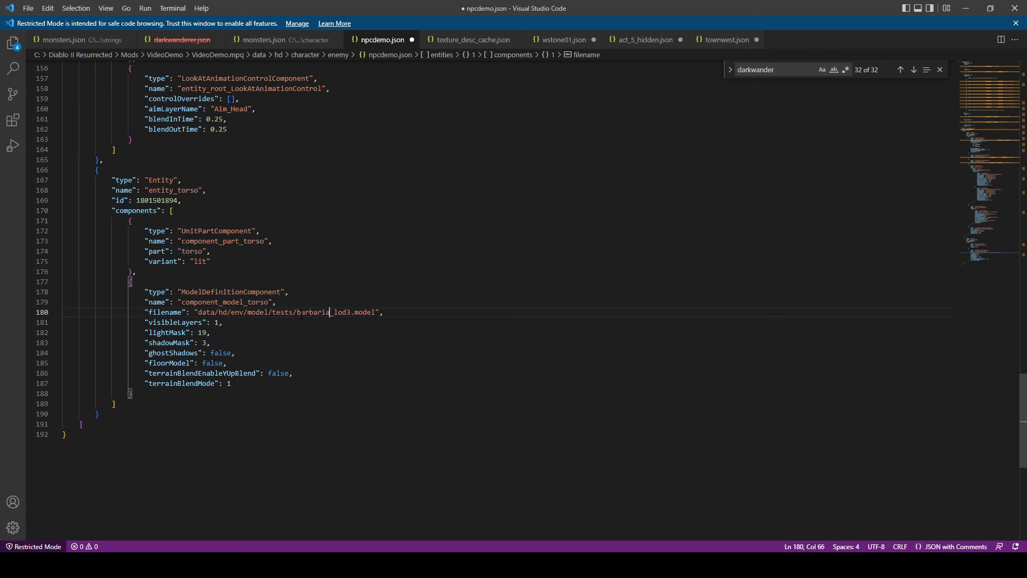
{"action": "type", "text": "n_scaleref"}
{"action": "left_click", "coordinate": [461, 260]}
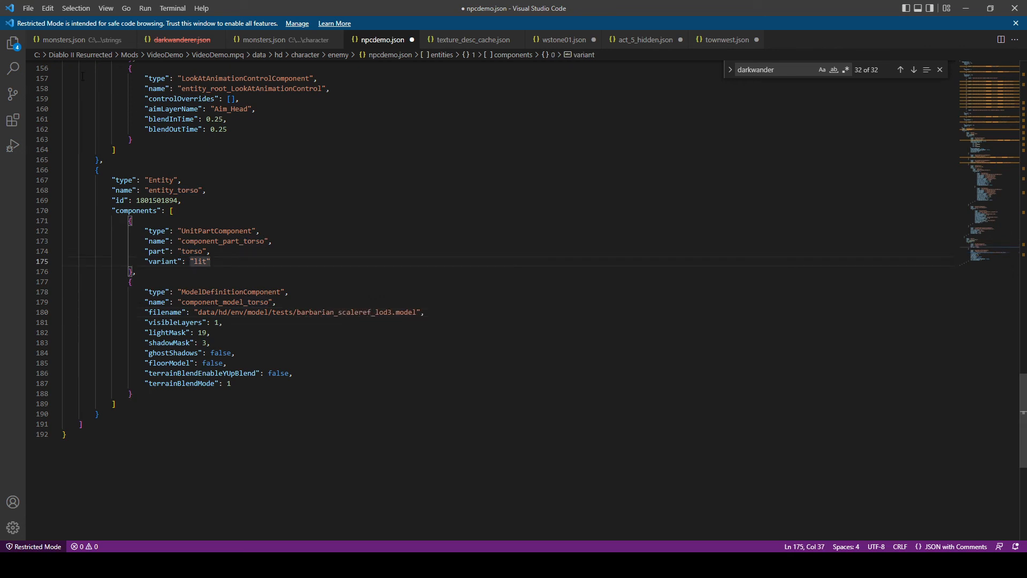
{"action": "left_click", "coordinate": [28, 8]}
{"action": "left_click", "coordinate": [62, 188]}
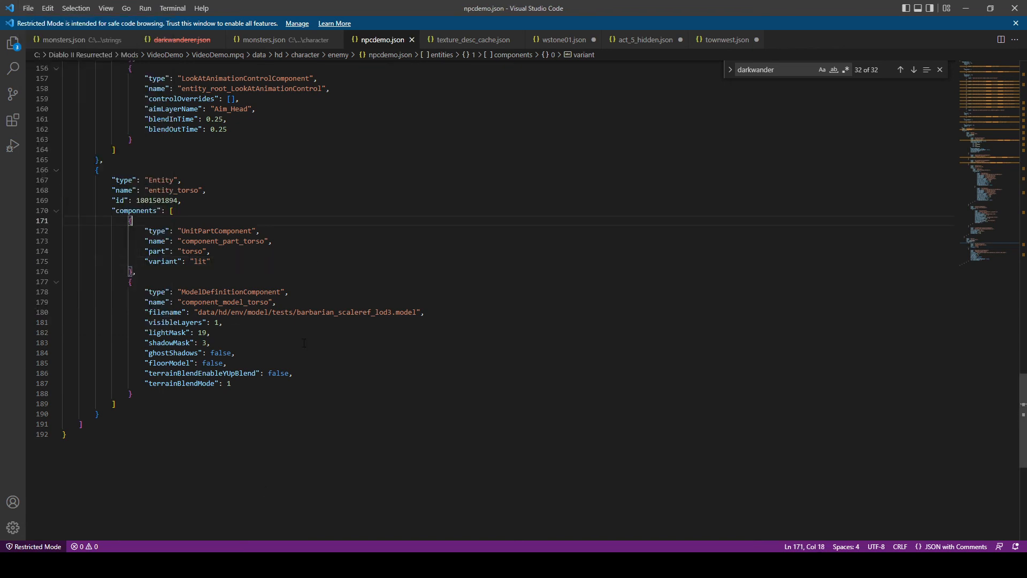
- Launch Diablo II Resurrected with the D2R.exe - Mod 1 shortcut in the game's installation folder
{"action": "left_click", "coordinate": [209, 535]}
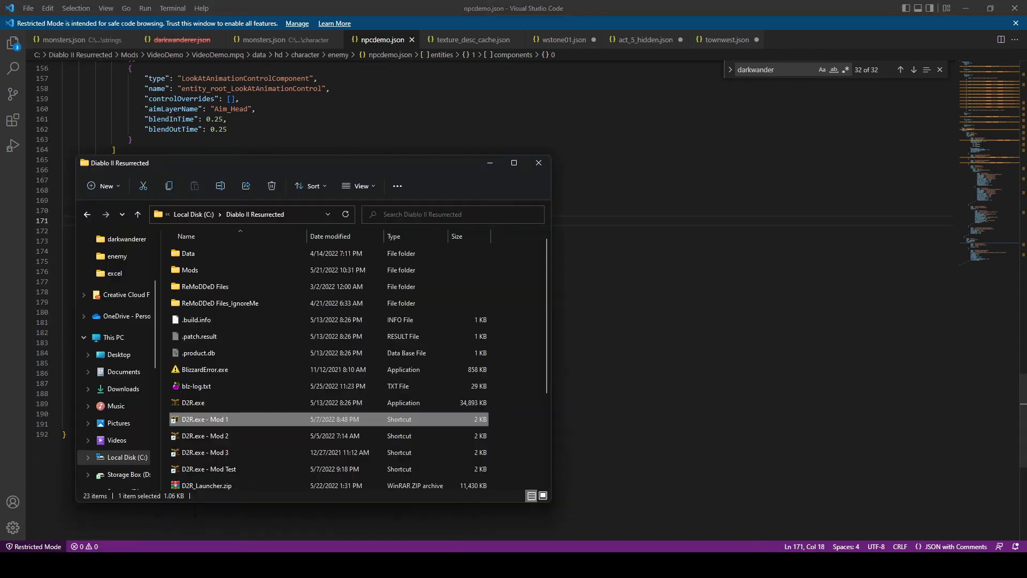
{"action": "left_click", "coordinate": [268, 416]}
{"action": "left_click", "coordinate": [280, 407]}
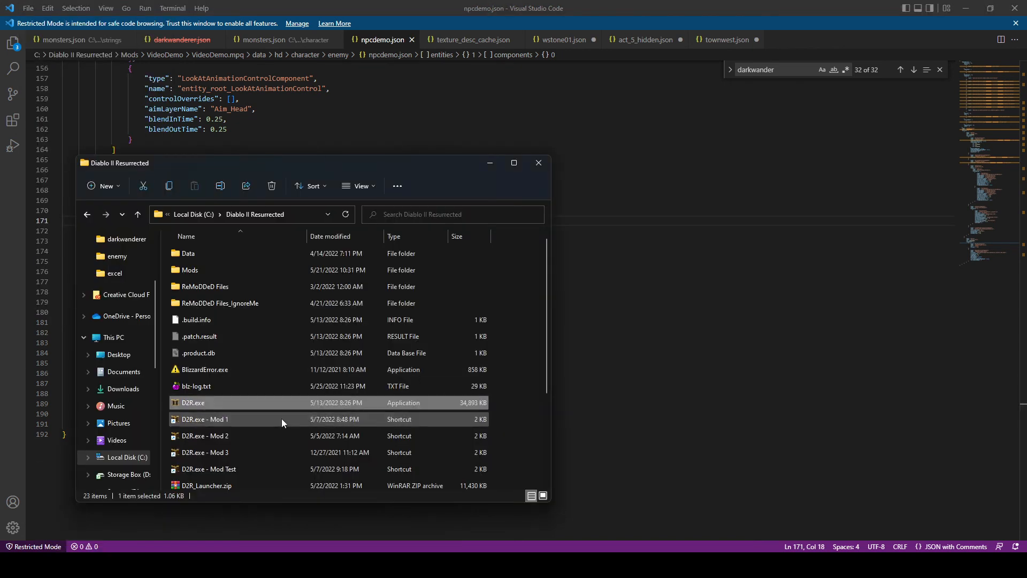
{"action": "double_click", "coordinate": [281, 419]}
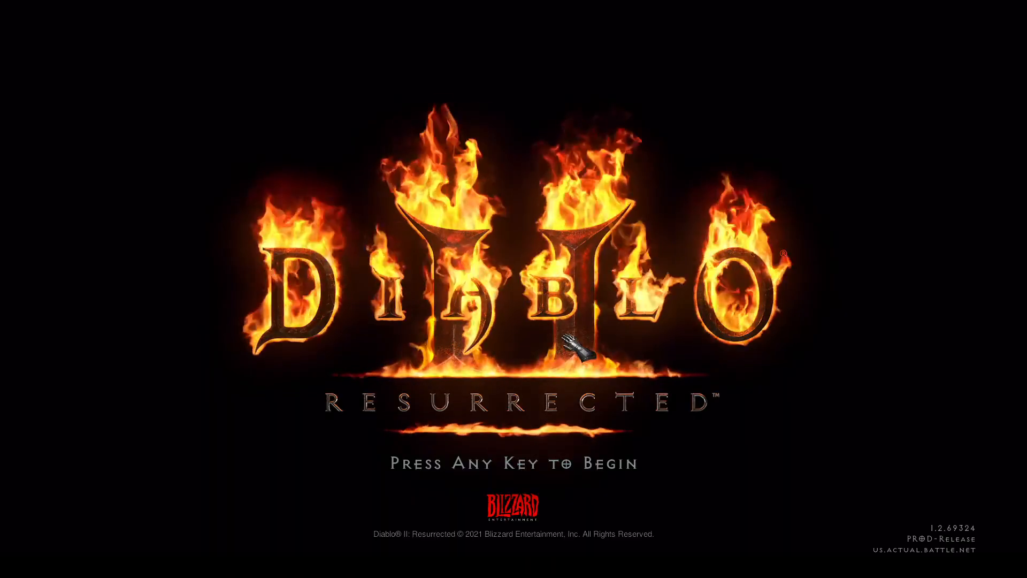
- Start an offline game with the VideoDemo barbarian on Normal difficulty
{"action": "left_click", "coordinate": [561, 338]}
{"action": "double_click", "coordinate": [910, 67]}
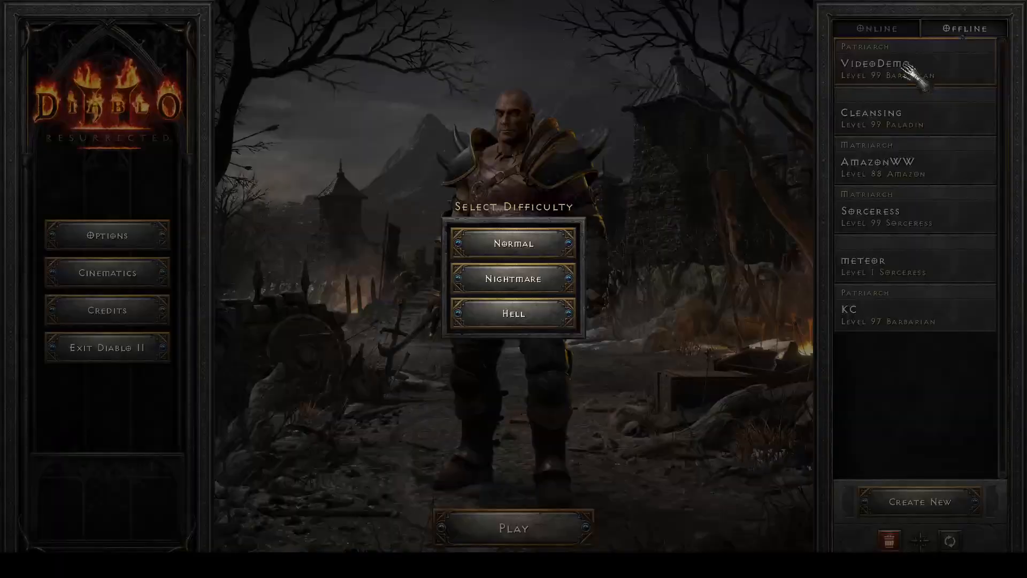
{"action": "left_click", "coordinate": [516, 235]}
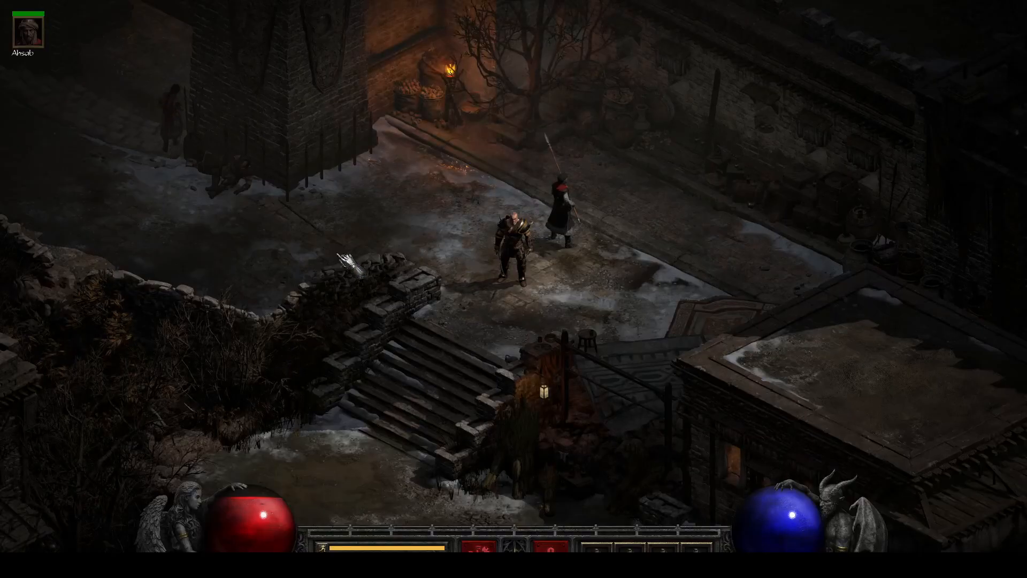
- Walk through Harrogath to the stone house, enter its cellar and examine The Demo NPC's model and texture
{"action": "left_click_drag", "start_coordinate": [341, 254], "coordinate": [546, 195]}
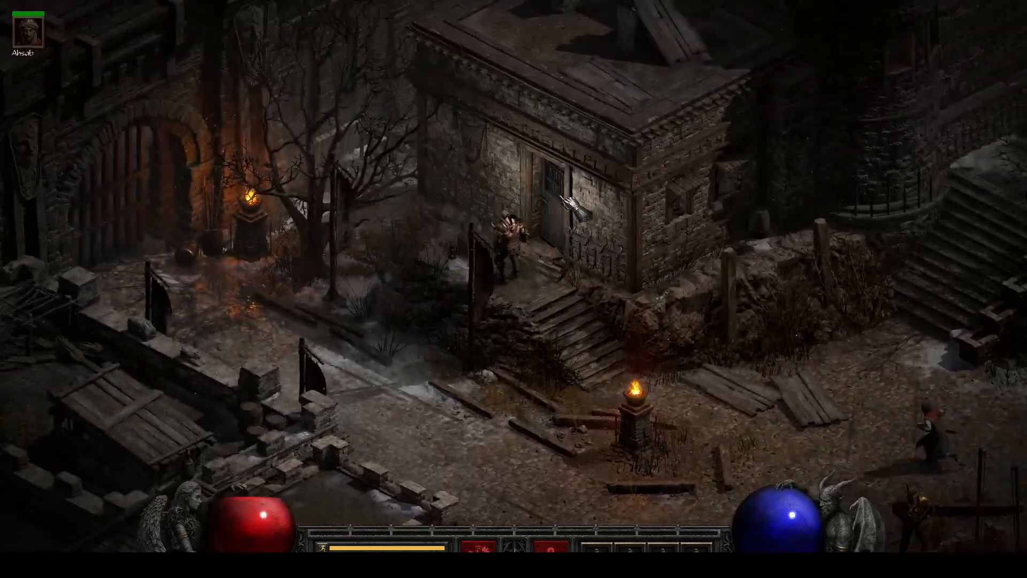
{"action": "left_click", "coordinate": [551, 172]}
{"action": "left_click", "coordinate": [443, 270]}
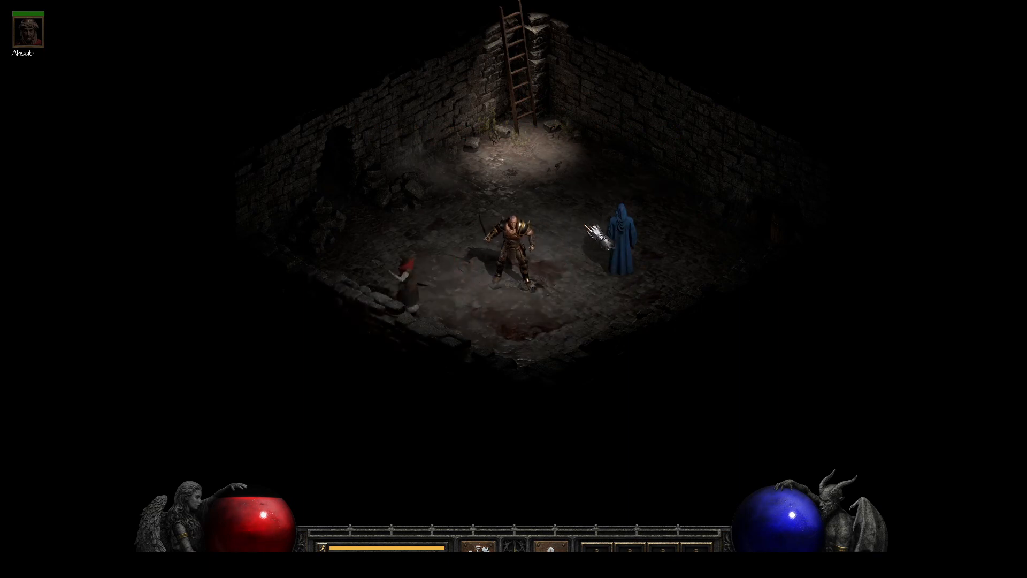
{"action": "left_click", "coordinate": [568, 241]}
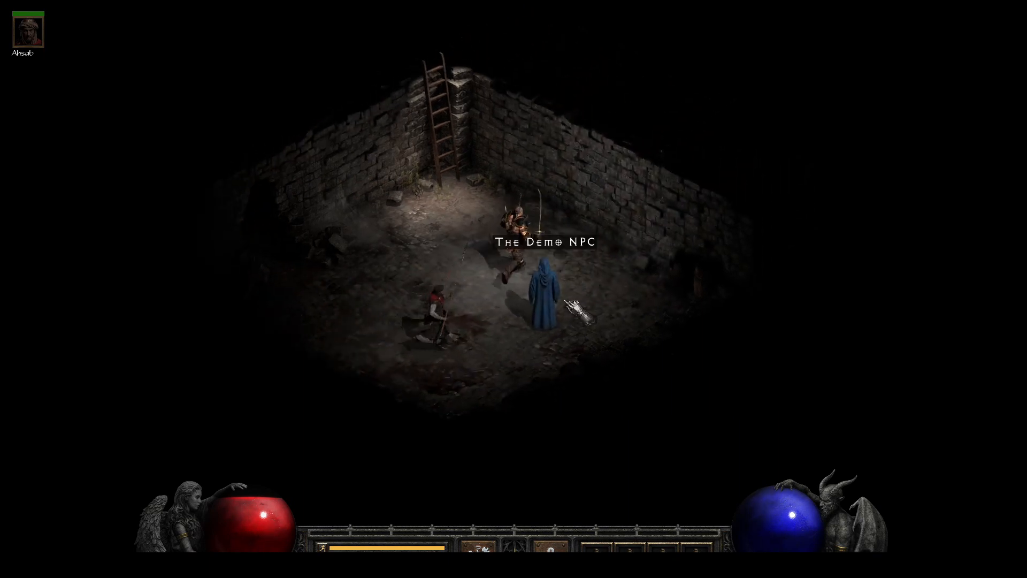
- Leave the cellar and use the Harrogath waypoint to travel to the first Act III destination
{"action": "left_click", "coordinate": [464, 134]}
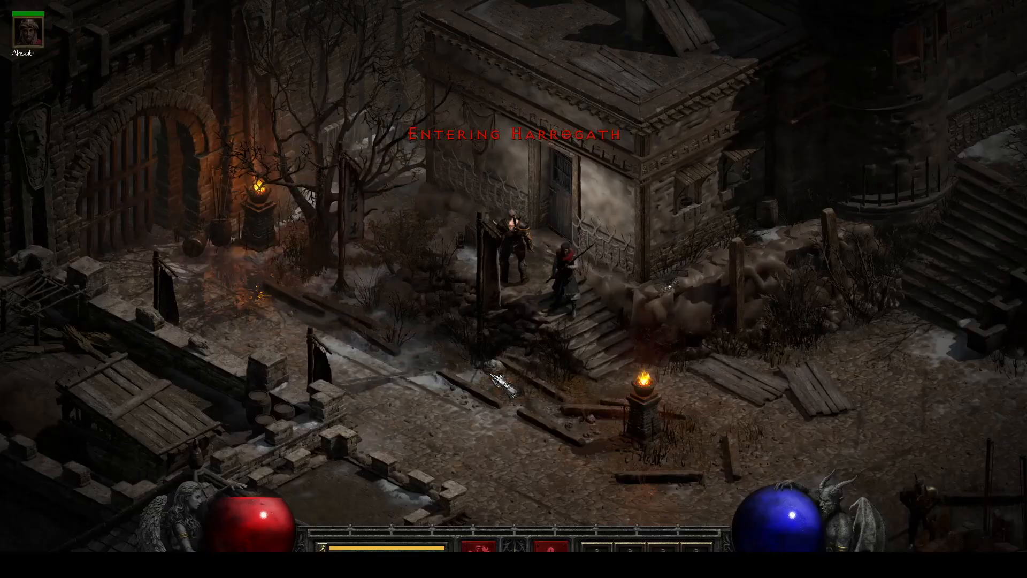
{"action": "left_click_drag", "start_coordinate": [605, 383], "coordinate": [720, 297]}
{"action": "left_click", "coordinate": [763, 230]}
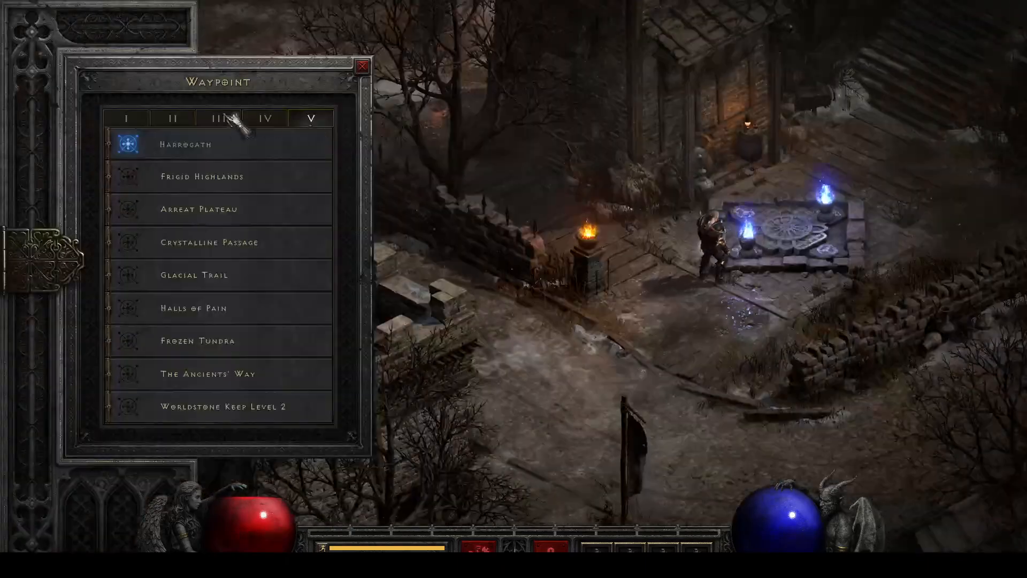
{"action": "left_click", "coordinate": [229, 117]}
{"action": "left_click", "coordinate": [144, 151]}
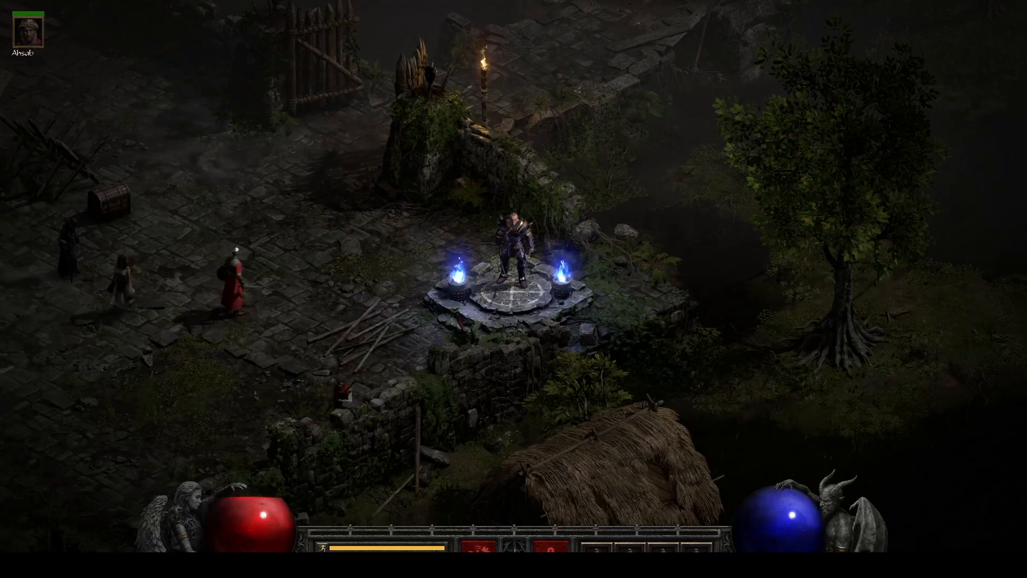
- Walk the character from the Act III arrival point into the Spider Forest
{"action": "left_click_drag", "start_coordinate": [206, 153], "coordinate": [374, 344]}
{"action": "key", "text": "alt+Tab"}
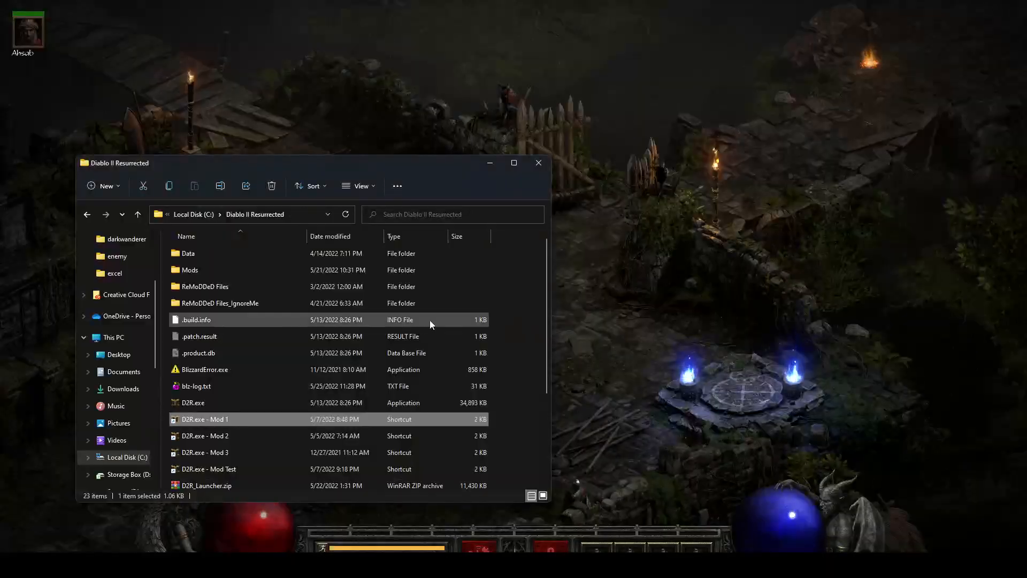
{"action": "left_click_drag", "start_coordinate": [578, 220], "coordinate": [541, 280]}
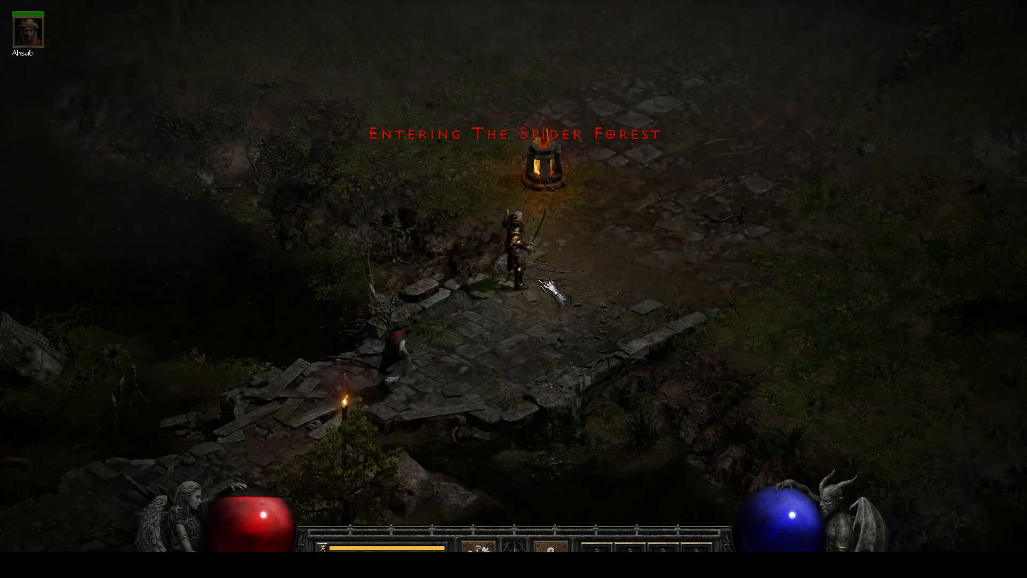